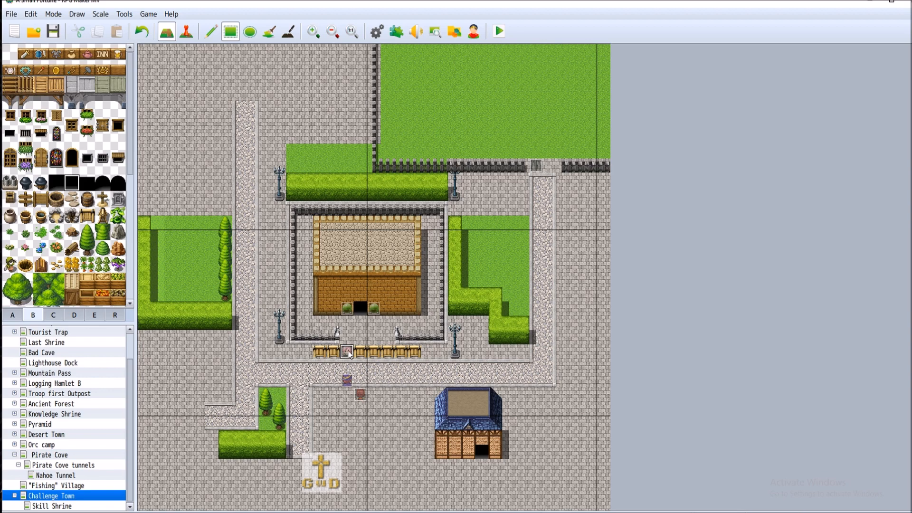
Inspect the event of the pink-haired character at the fence in Challenge Town and view the Character Generator.
left_click(360, 308)
left_click(359, 324)
left_click(186, 31)
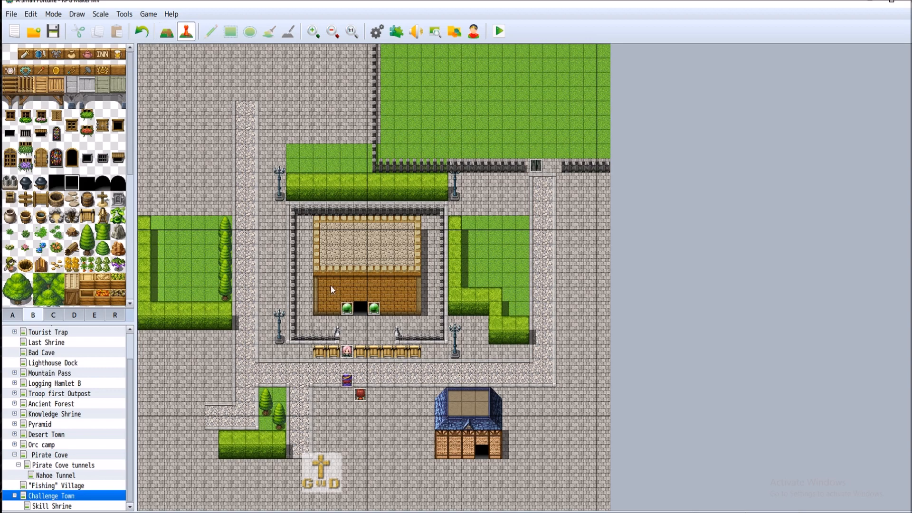
right_click(343, 351)
left_click(373, 360)
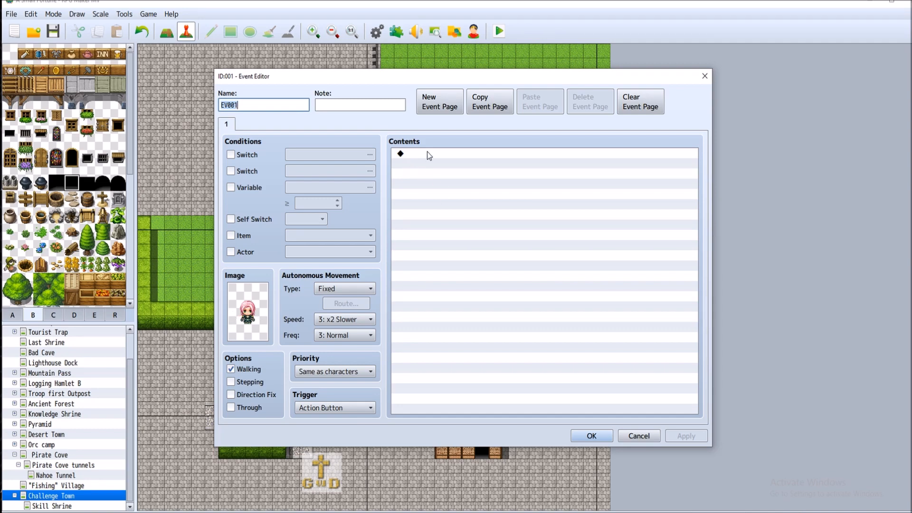
left_click(637, 436)
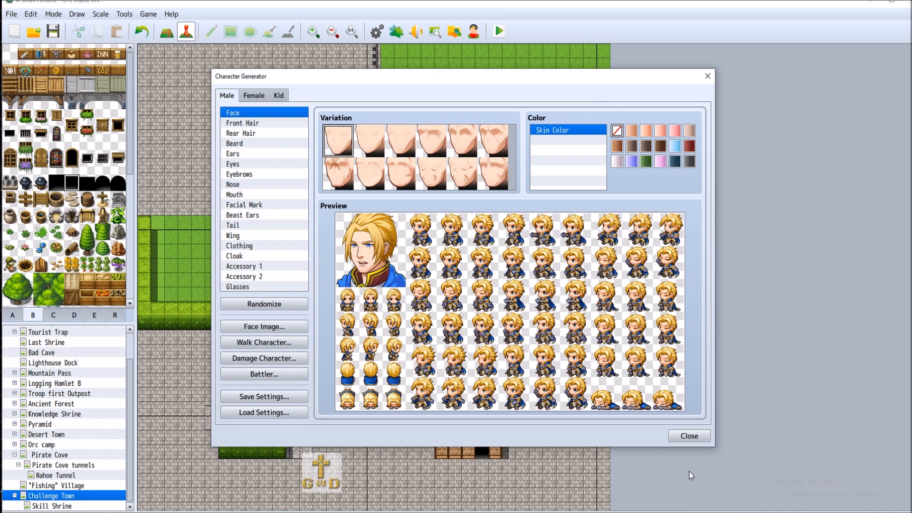
left_click(689, 436)
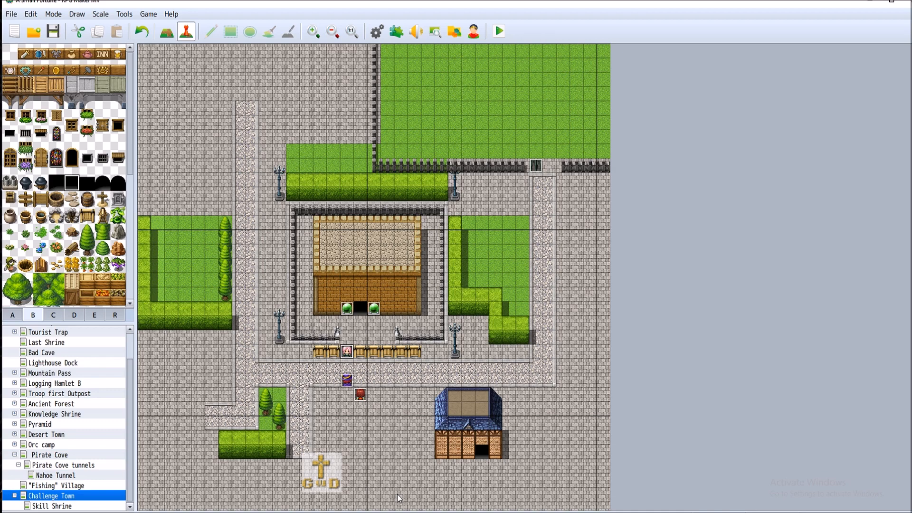
Inspect the event pages of the floor tile in the middle of the Skill Shrine's central platform.
left_click(53, 506)
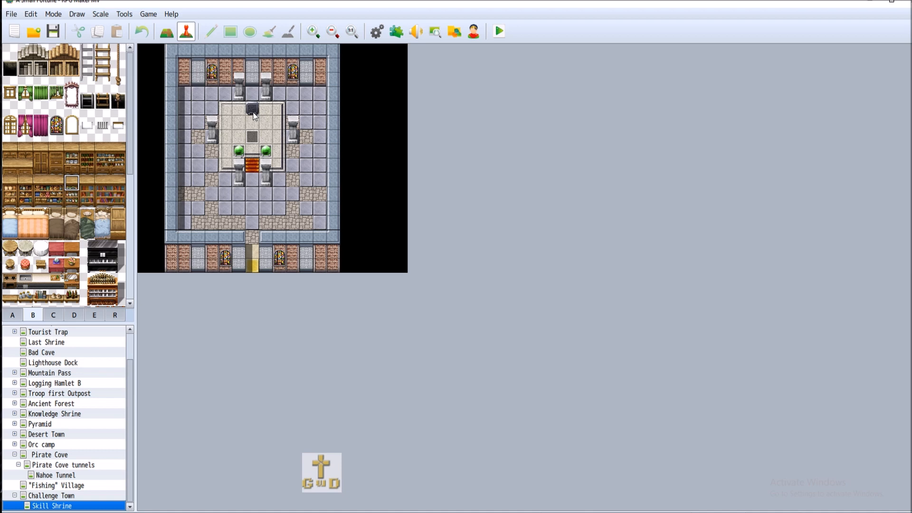
left_click(253, 138)
right_click(254, 138)
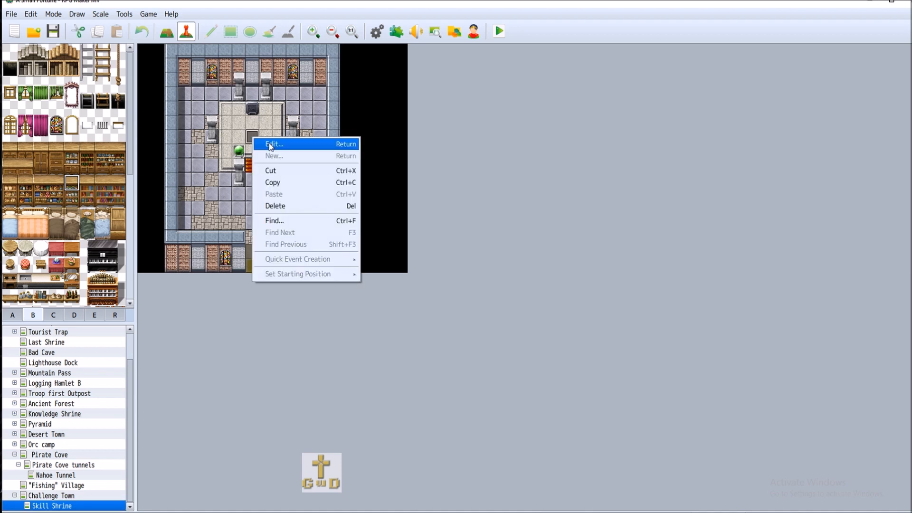
left_click(259, 143)
left_click(244, 124)
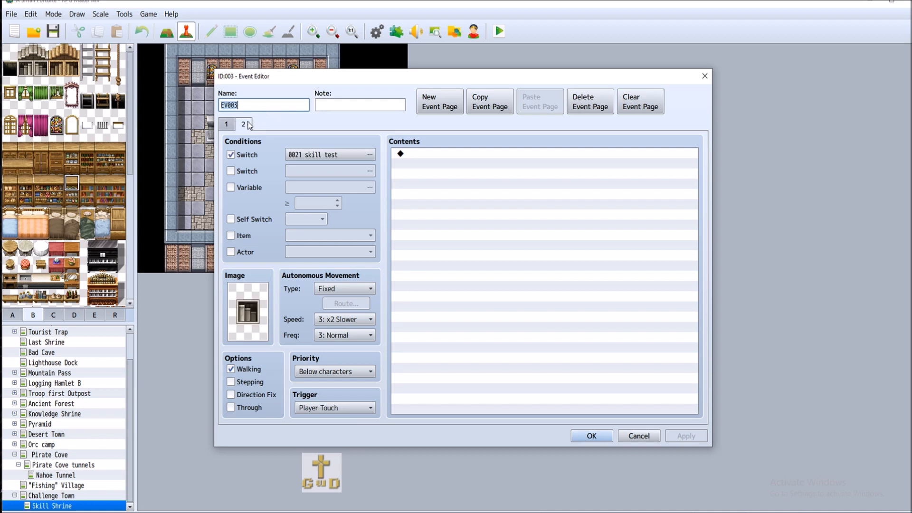
left_click(656, 433)
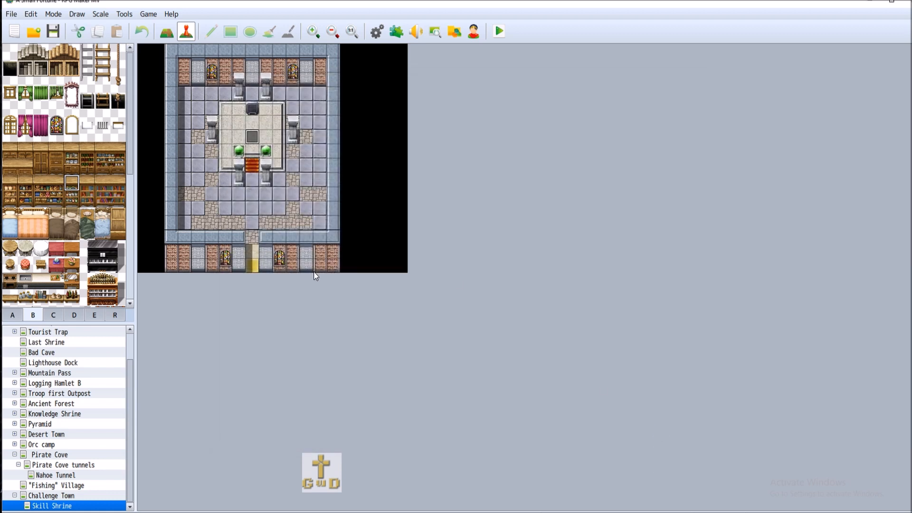
Paint cobbled stone tiles over parts of the Skill Shrine's upper floor and save the project.
left_click(169, 32)
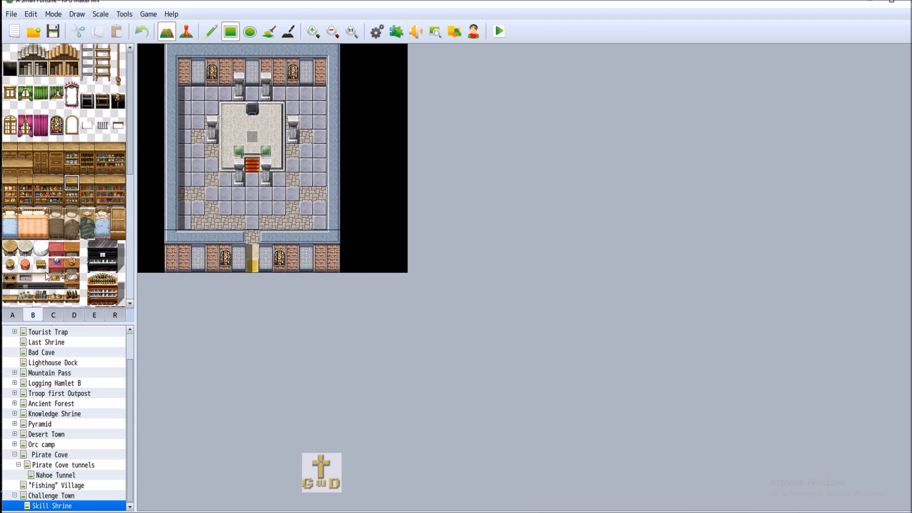
left_click(11, 316)
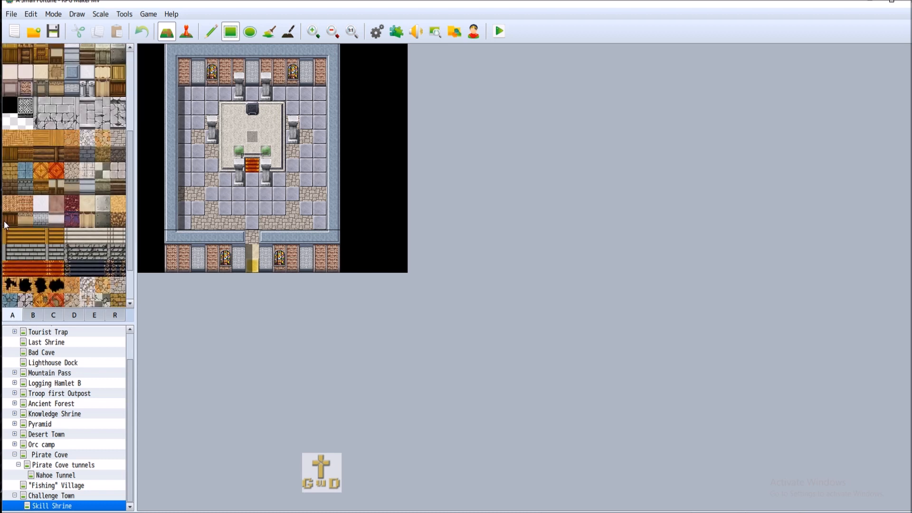
scroll(4, 225, "up", 3)
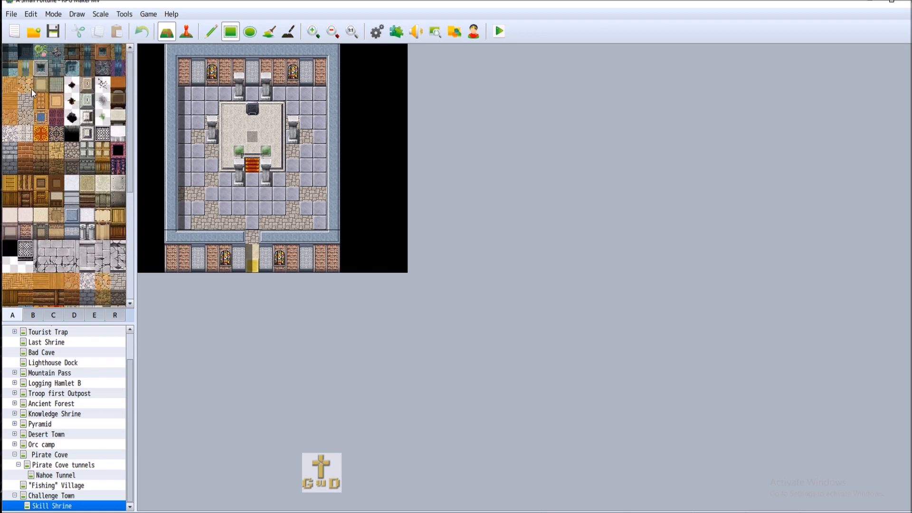
left_click(27, 101)
left_click_drag(194, 91, 206, 90)
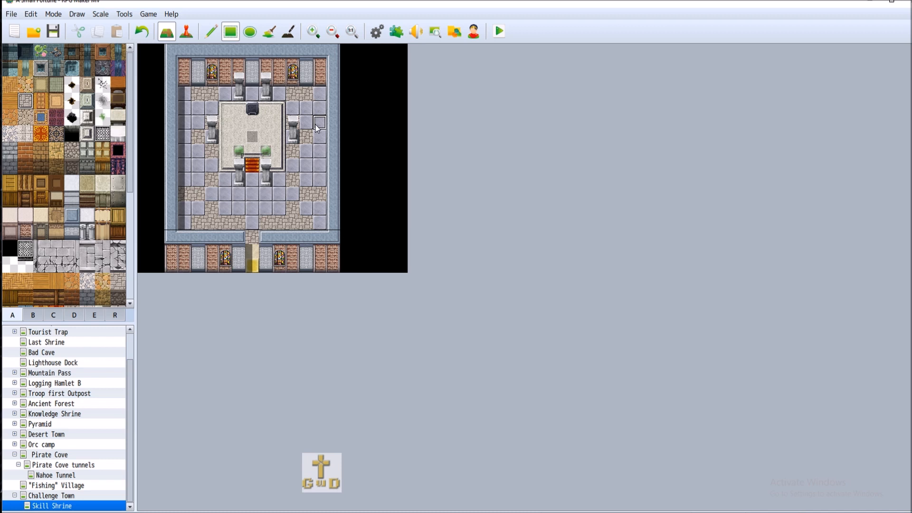
left_click(149, 34)
left_click(320, 126)
left_click(52, 31)
Replace the yellow floor tile at the Skill Shrine's entrance with the cracked yellow tile and save the project.
scroll(23, 127, "down", 5)
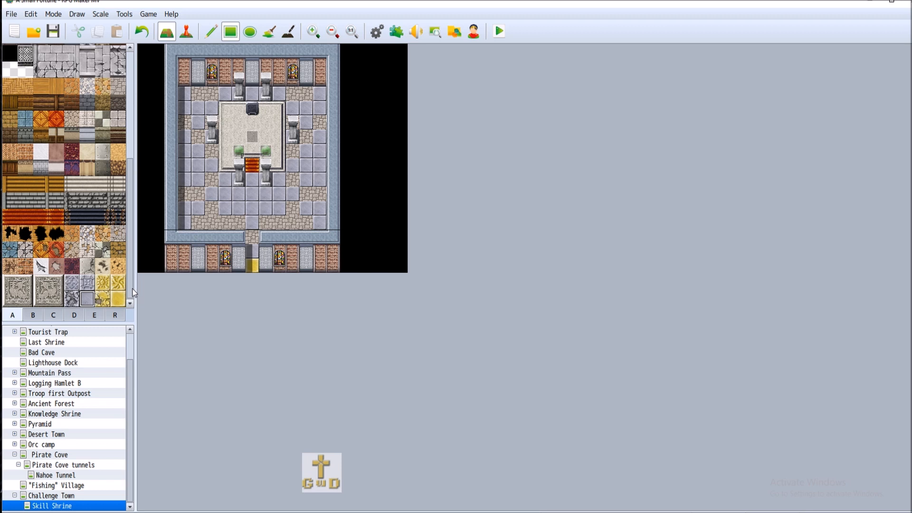
left_click(103, 299)
left_click(252, 265)
left_click(53, 31)
Look over the Olta Island and Olta's Cave maps.
left_click_drag(131, 370, 132, 341)
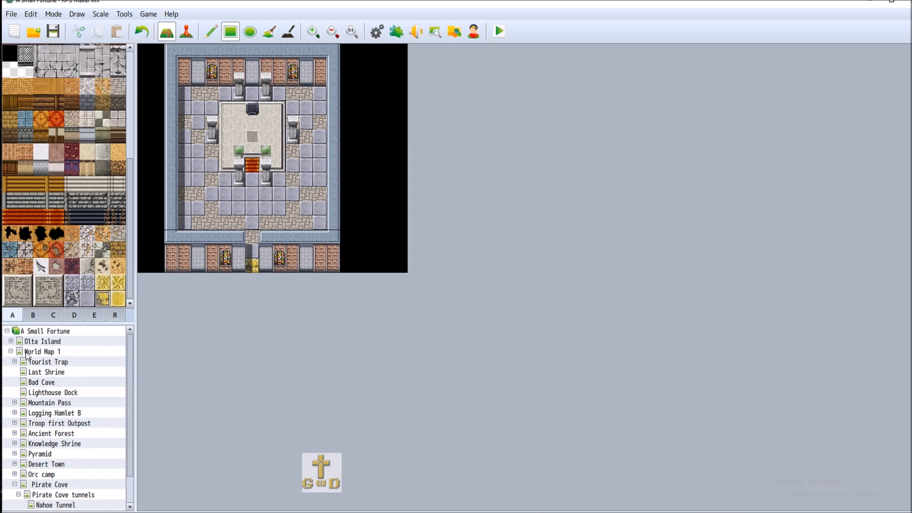
left_click(13, 342)
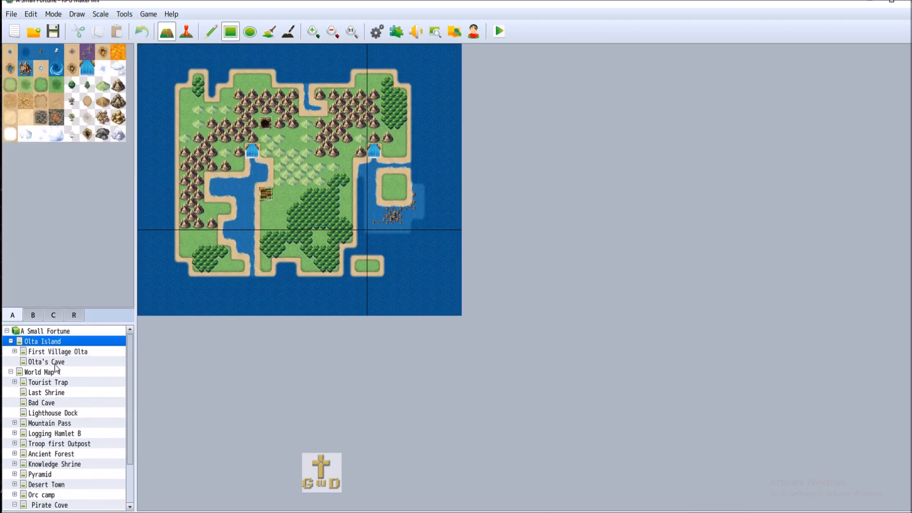
left_click(58, 362)
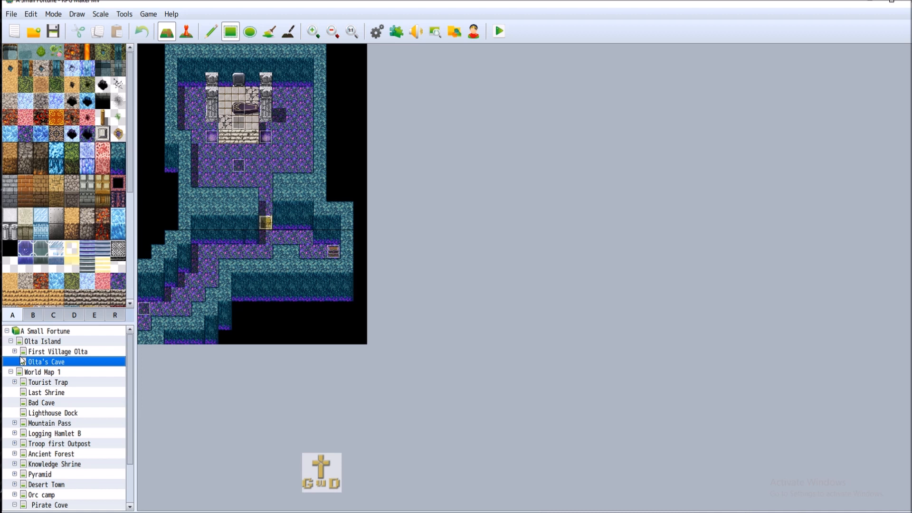
left_click(11, 341)
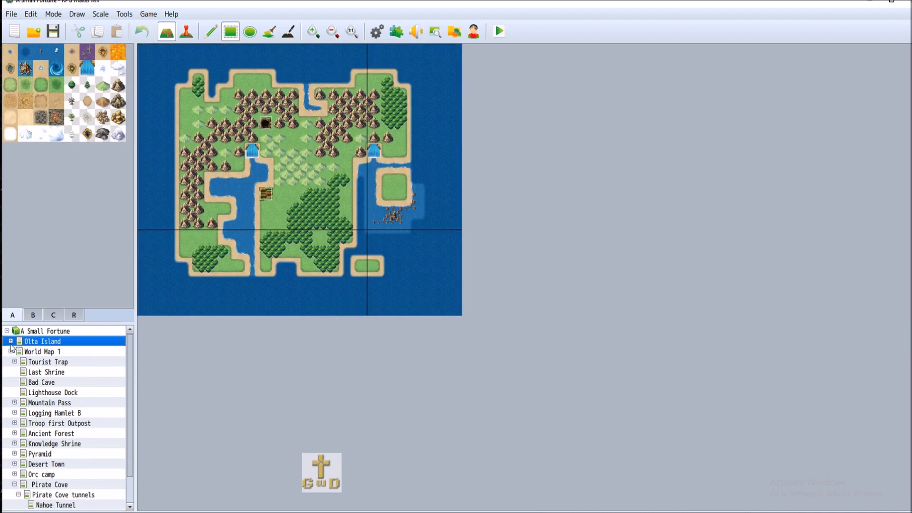
Move the Last Shrine map under Logging Hamlet B in the map tree and collapse that branch.
left_click(56, 374)
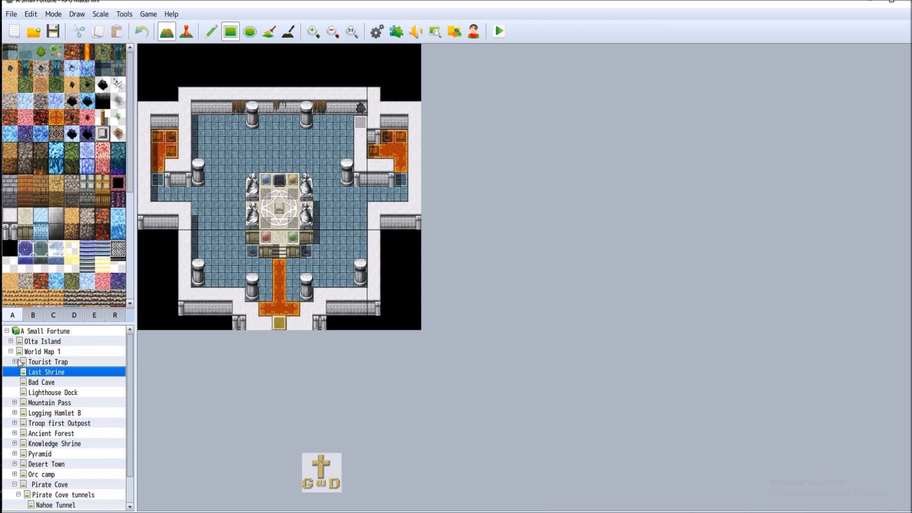
left_click_drag(16, 367, 50, 412)
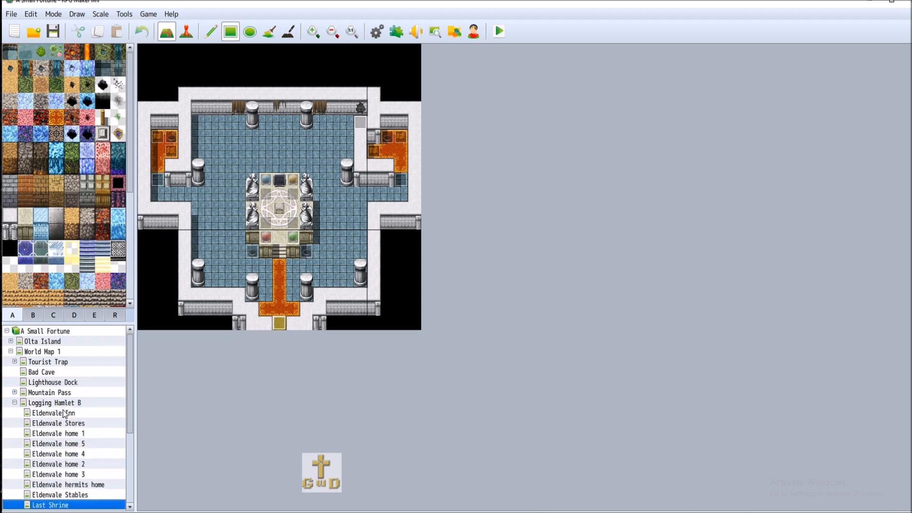
left_click(15, 403)
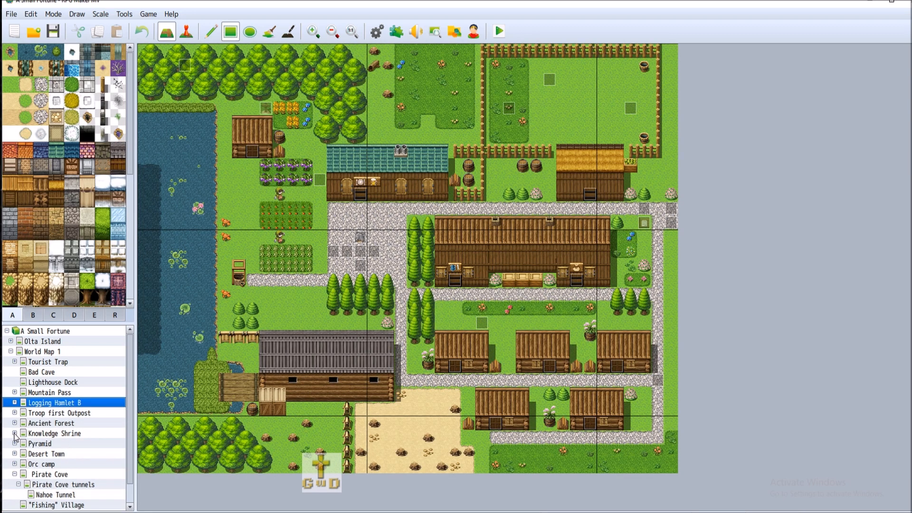
Look over the Knowledge Shrine map and its sub-map entry.
left_click(54, 433)
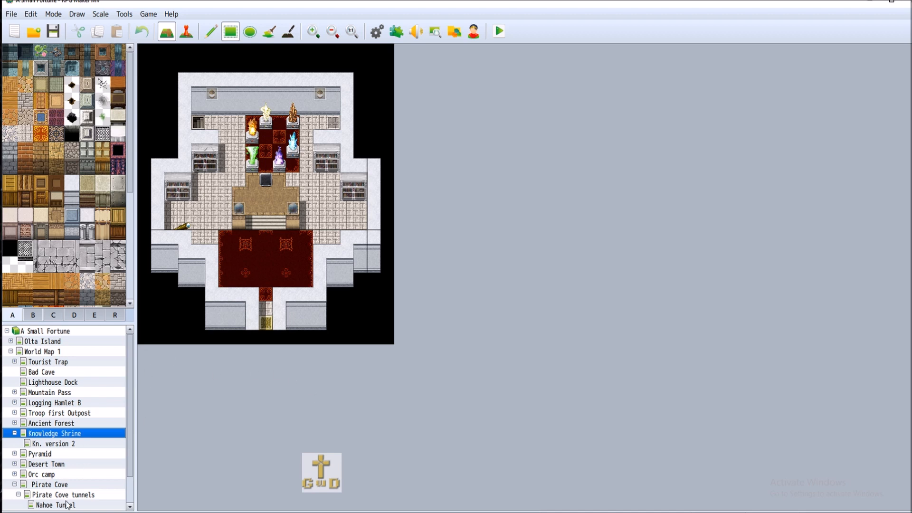
left_click(15, 433)
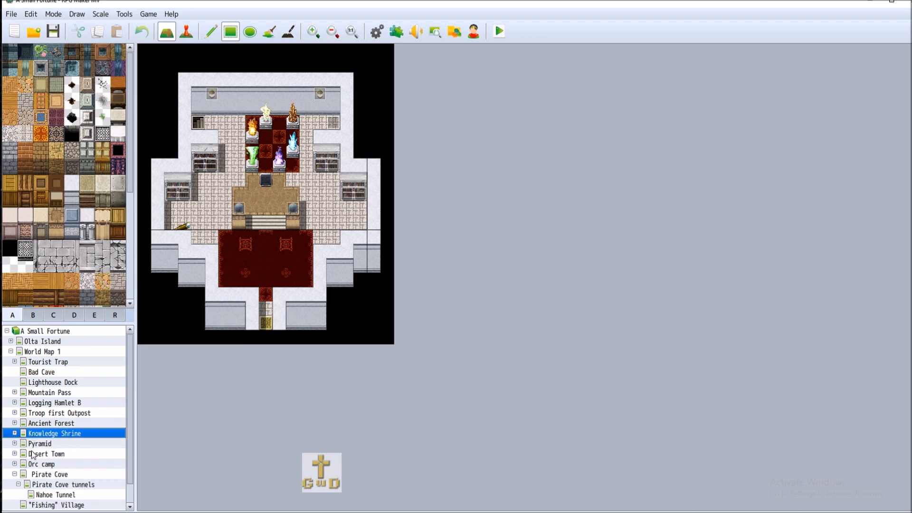
scroll(63, 503, "down", 1)
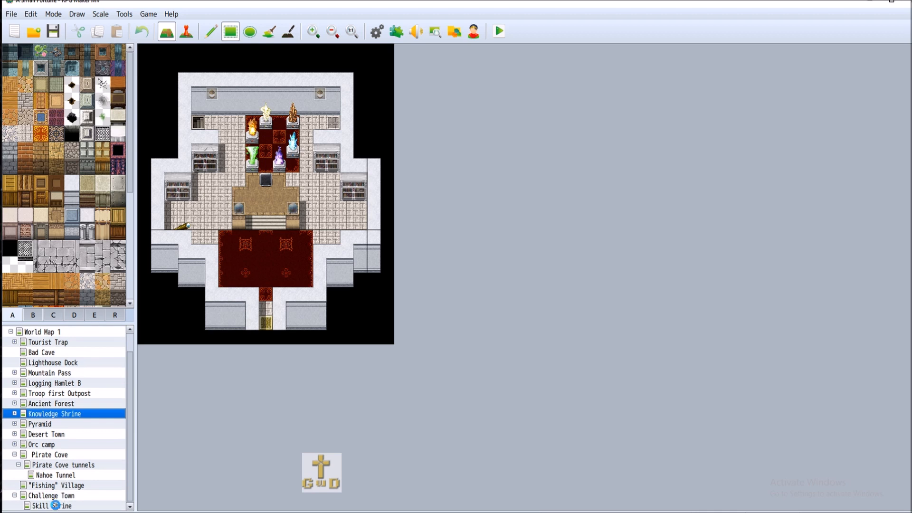
Create a new event on the dark plaque of the Skill Shrine's central platform, keeping the Action Button trigger.
left_click(55, 506)
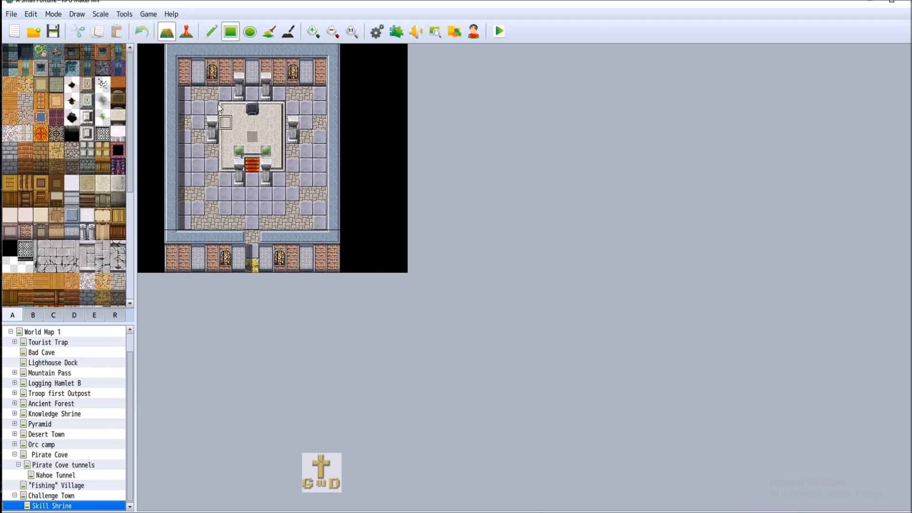
left_click(186, 32)
right_click(261, 115)
right_click(251, 105)
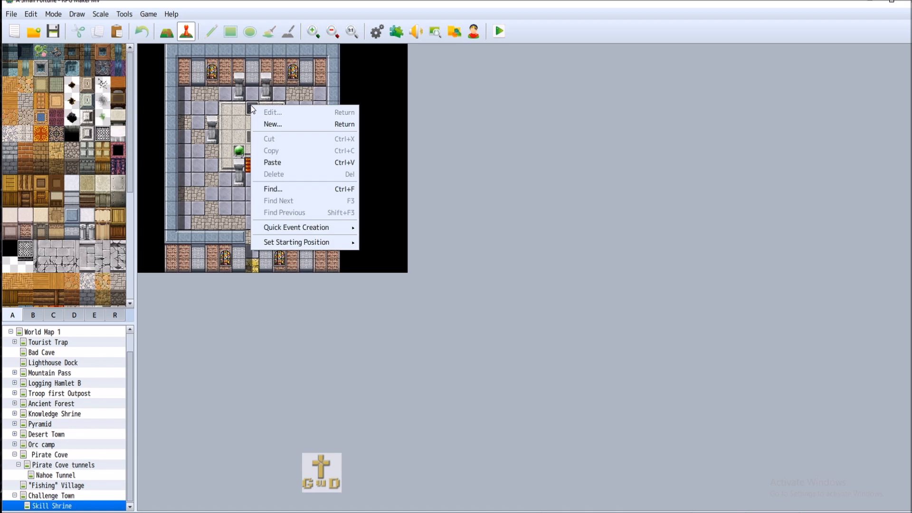
left_click(295, 125)
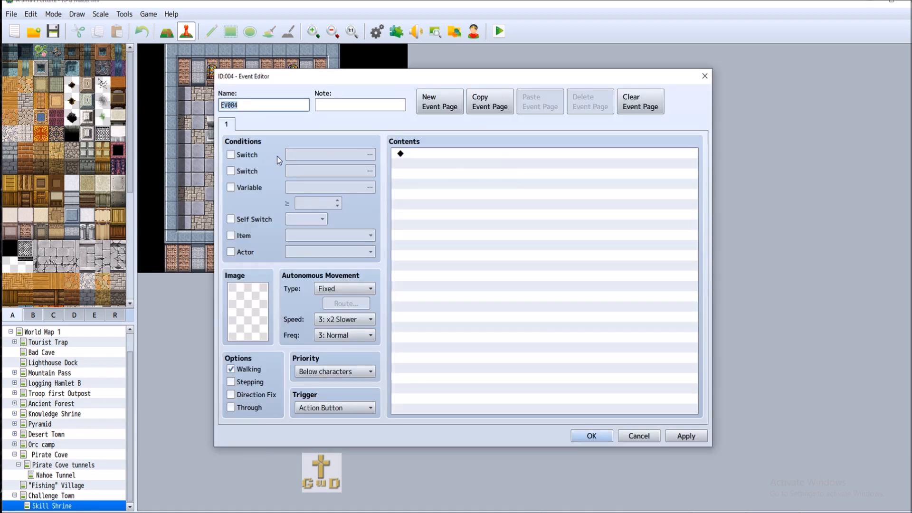
left_click(345, 410)
left_click(345, 410)
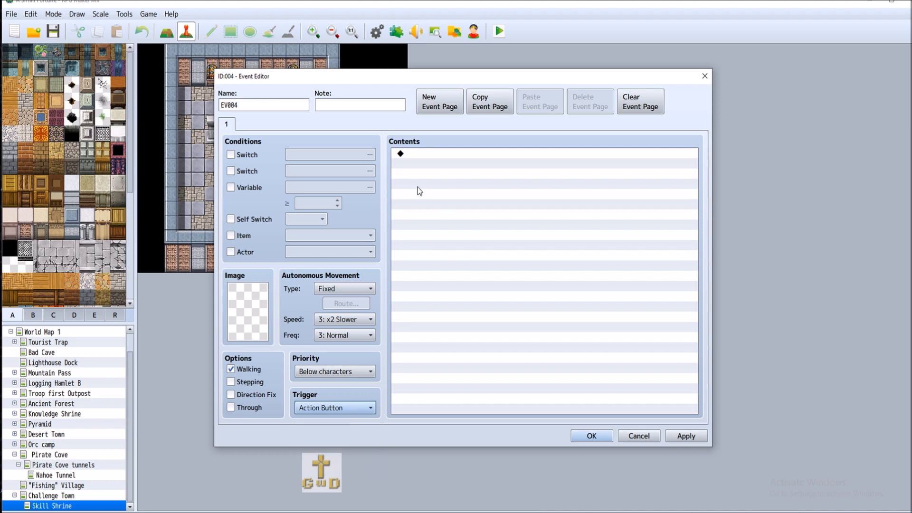
Add a Show Text command to the event reading "Test thy Skill to prove thy mettle." including the quotation marks.
left_click(428, 153)
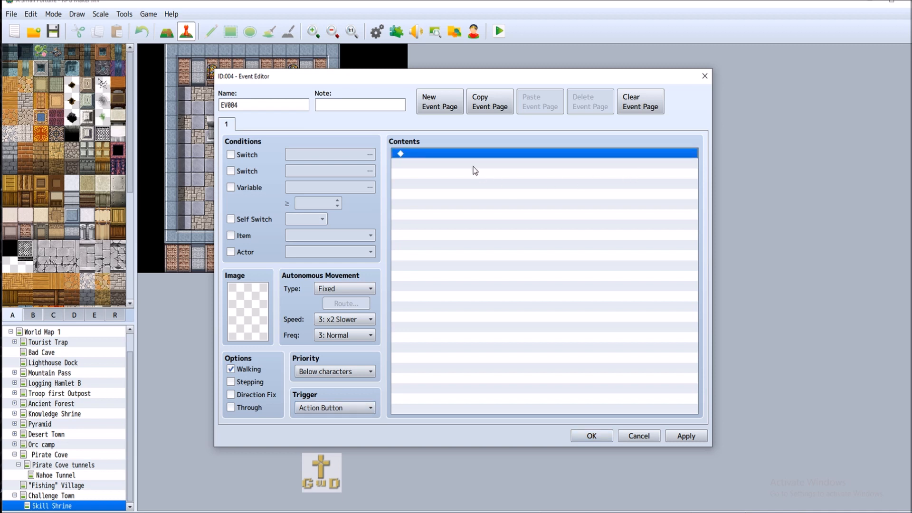
double_click(461, 153)
left_click(484, 156)
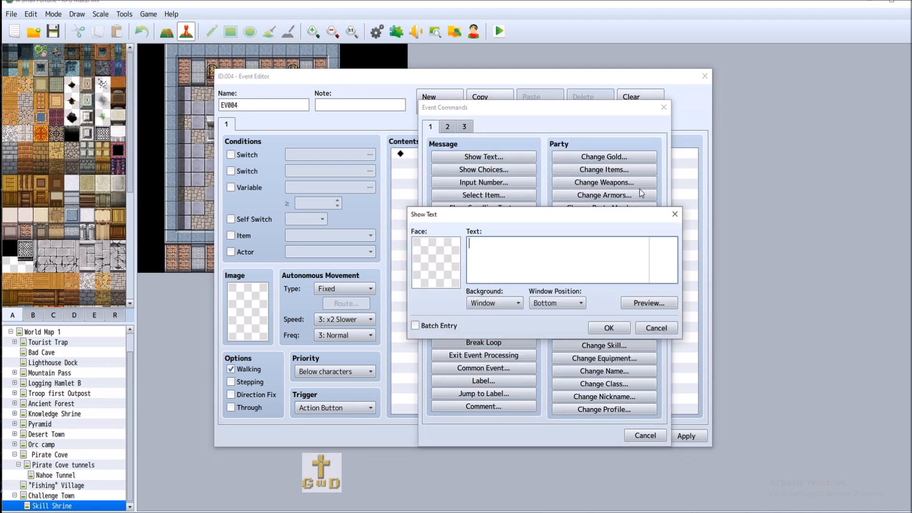
type("Test")
key("BackSpace")
key("BackSpace")
key("BackSpace")
key("BackSpace")
key("BackSpace")
type("\"The")
key("BackSpace")
key("BackSpace")
key("BackSpace")
type("est thyself against th")
key("BackSpace")
key("BackSpace")
key("BackSpace")
key("BackSpace")
key("BackSpace")
key("BackSpace")
key("BackSpace")
key("BackSpace")
key("BackSpace")
key("BackSpace")
key("BackSpace")
key("BackSpace")
key("BackSpace")
key("BackSpace")
key("BackSpace")
type("Skill to prove thy mettle.")
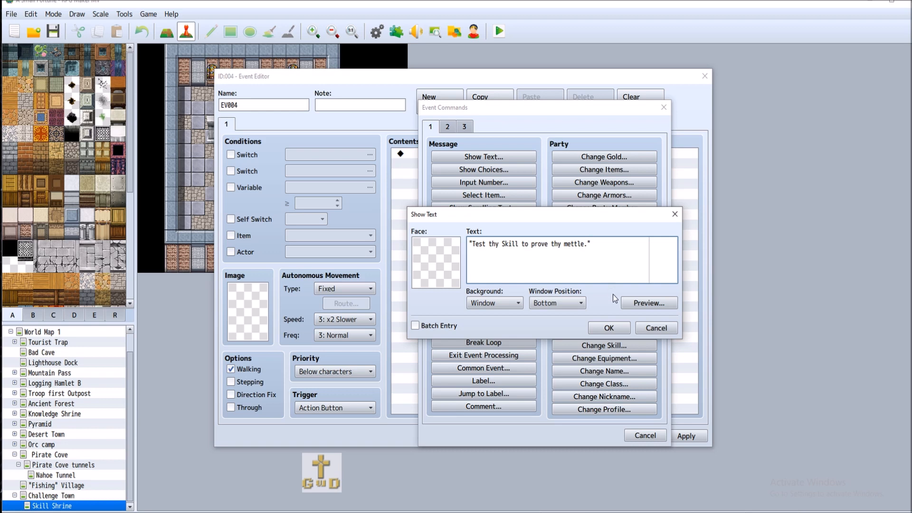
left_click(608, 328)
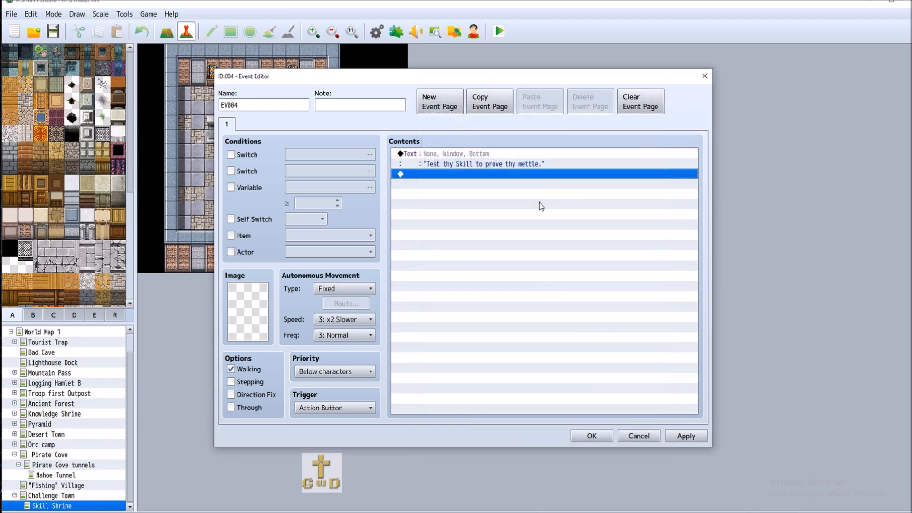
Add a Control Switches command to the plaque event and name switch 0029 "Skill Test".
double_click(444, 177)
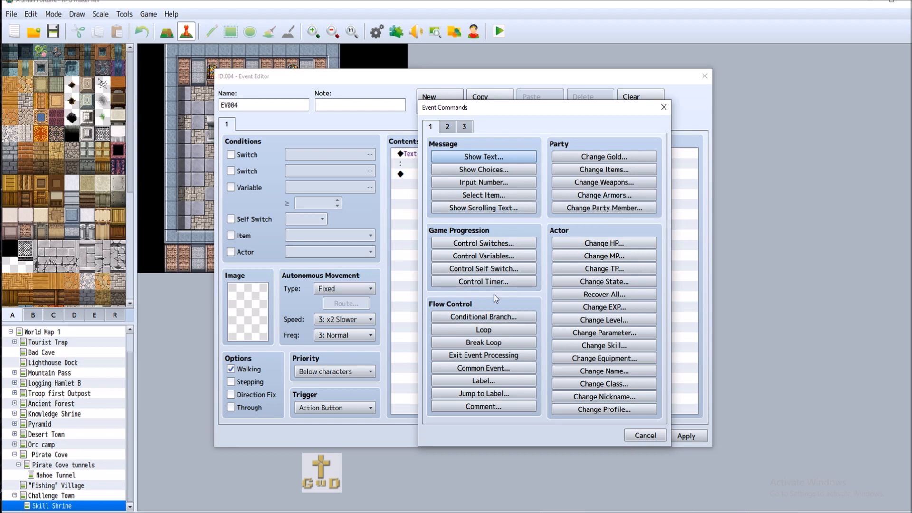
left_click(484, 243)
left_click(558, 255)
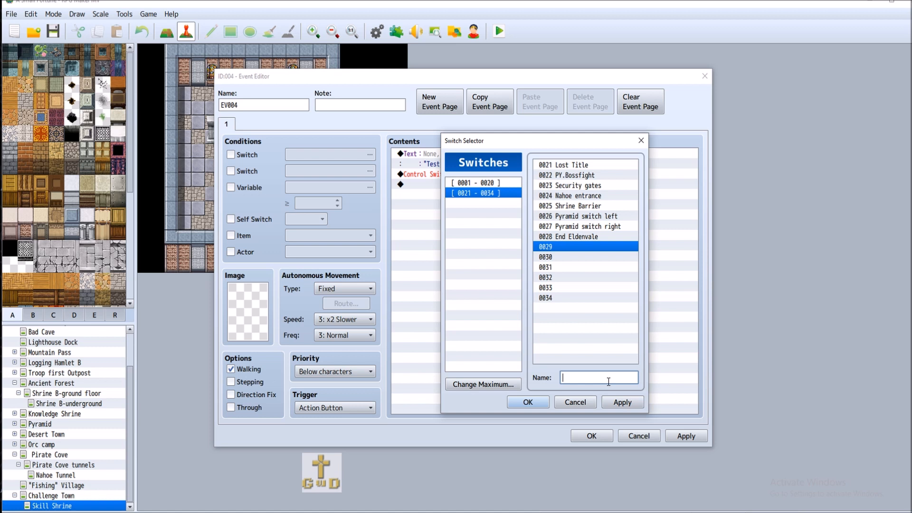
type("Skill Tes")
left_click(621, 402)
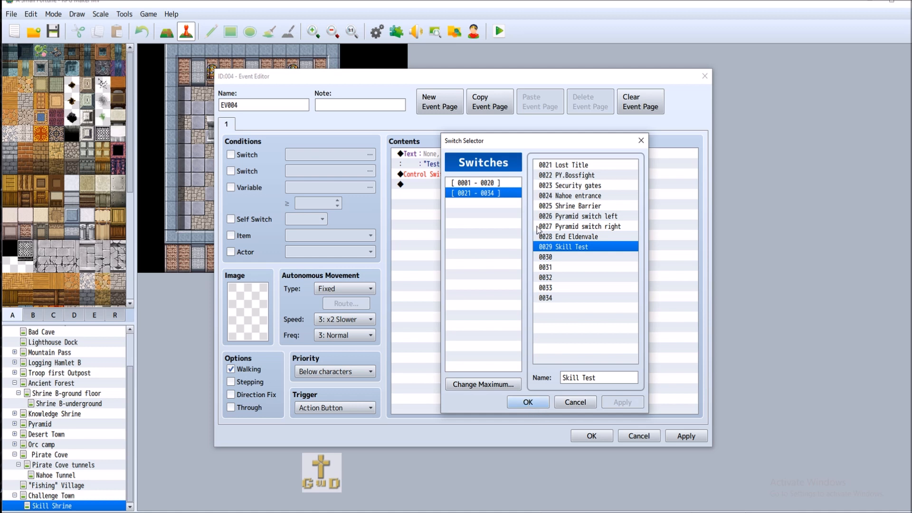
Set the command to turn the single switch 0029 Skill Test ON, and save the plaque event.
left_click(489, 185)
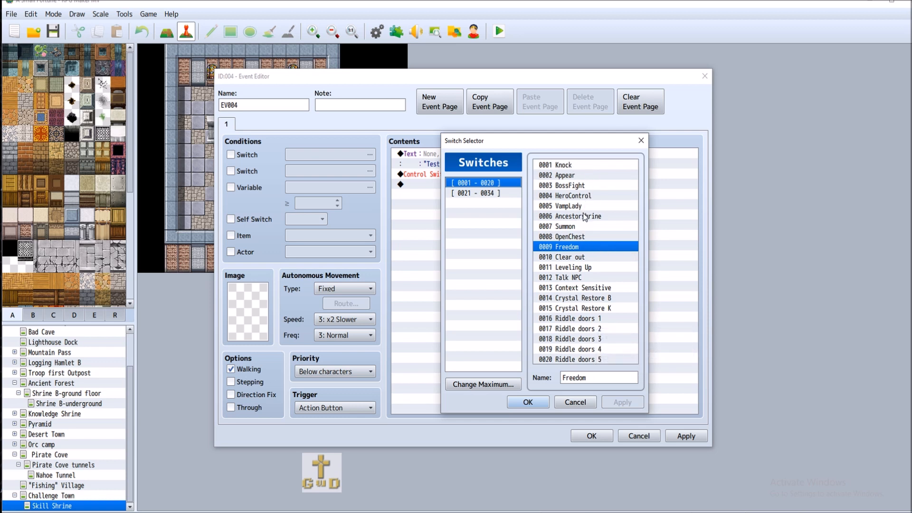
left_click(488, 194)
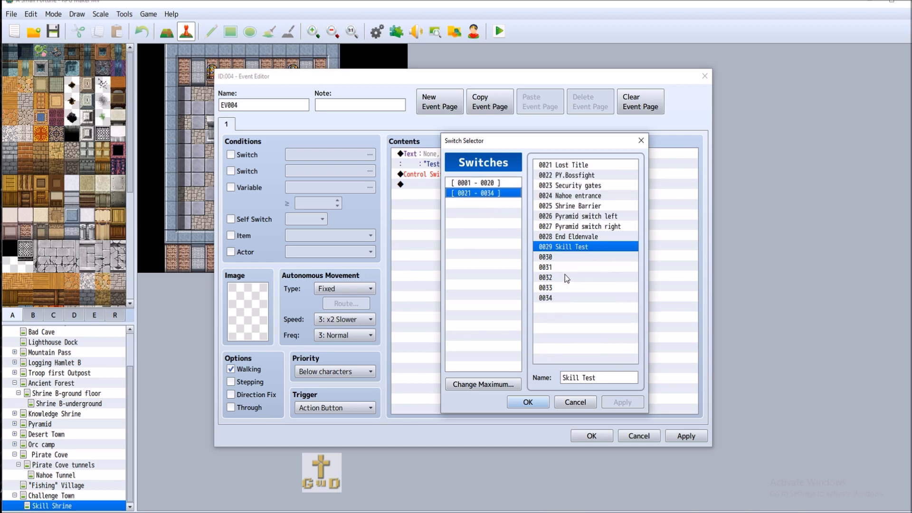
left_click(543, 401)
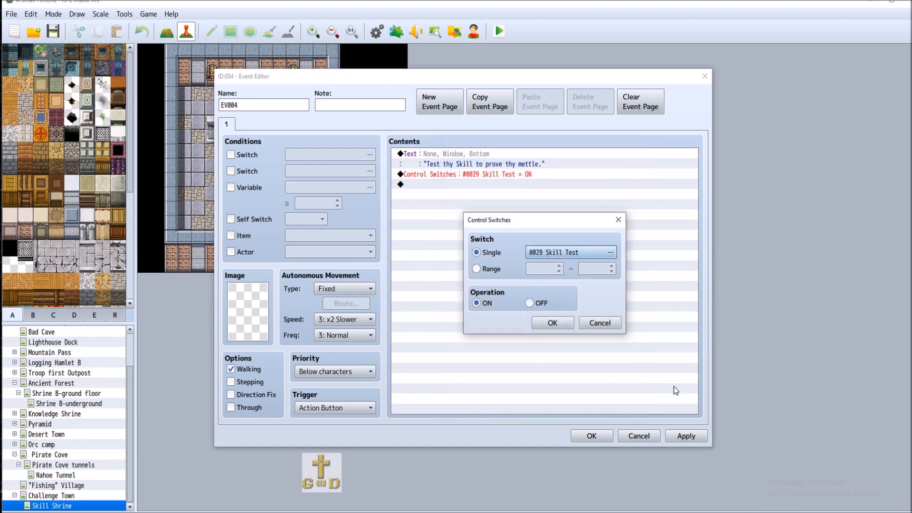
left_click(552, 323)
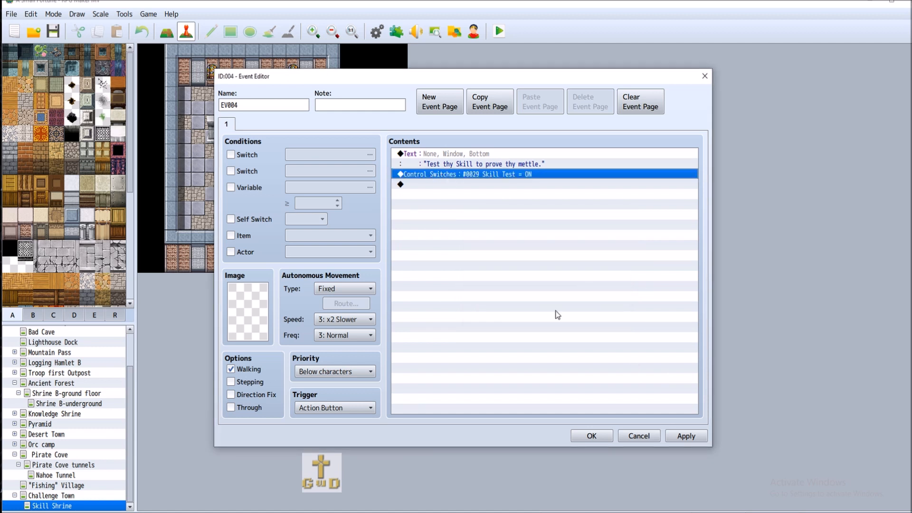
left_click(686, 435)
left_click(591, 436)
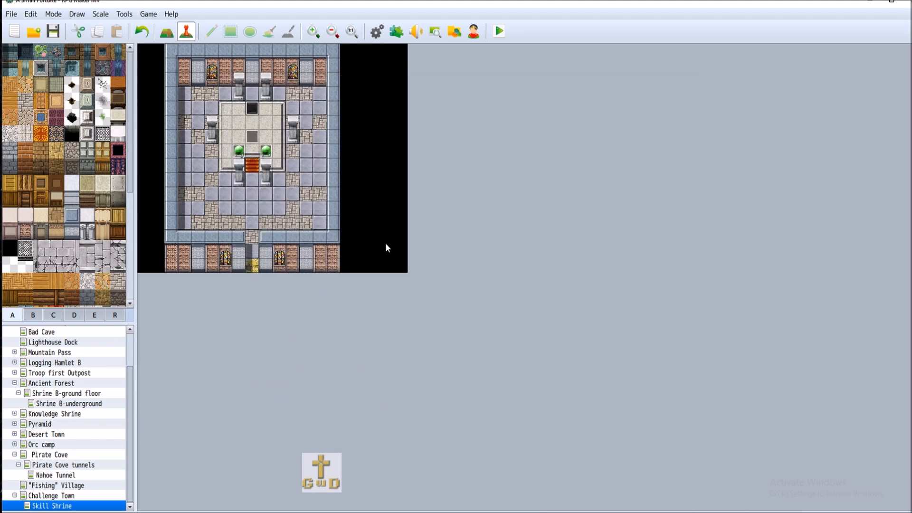
On page 2 of the existing event on the central platform, set the switch condition to 0029 Skill Test.
right_click(246, 142)
left_click(260, 159)
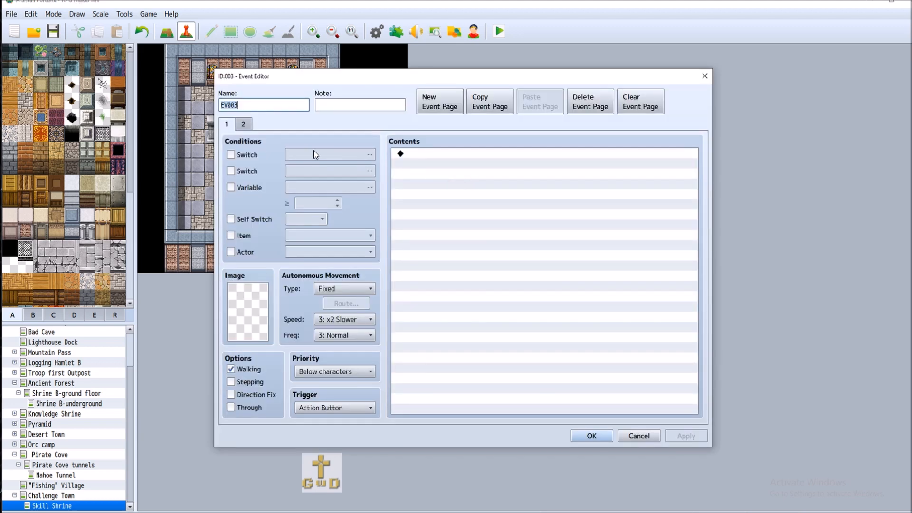
left_click(243, 124)
left_click(314, 154)
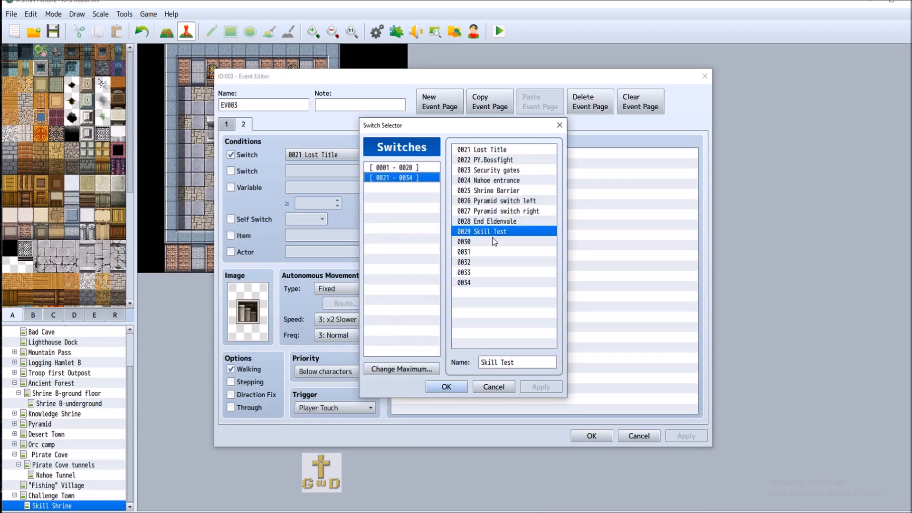
left_click(447, 386)
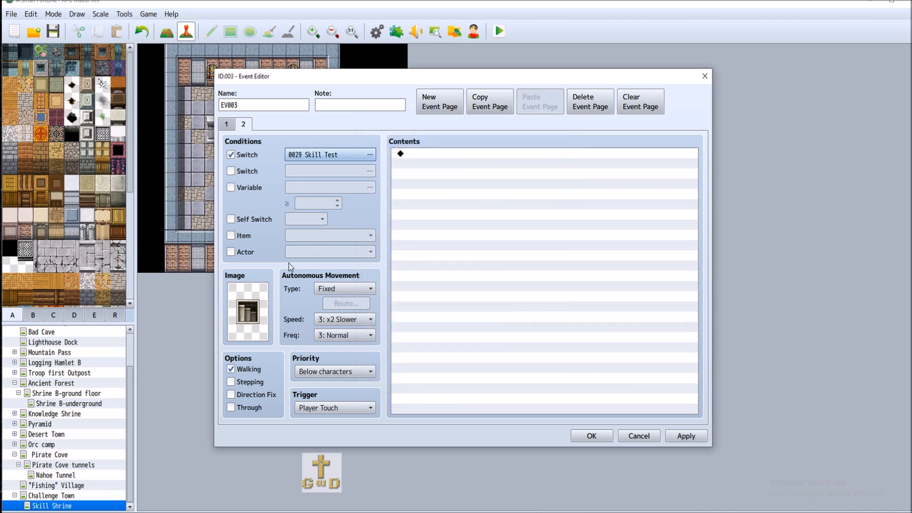
double_click(431, 155)
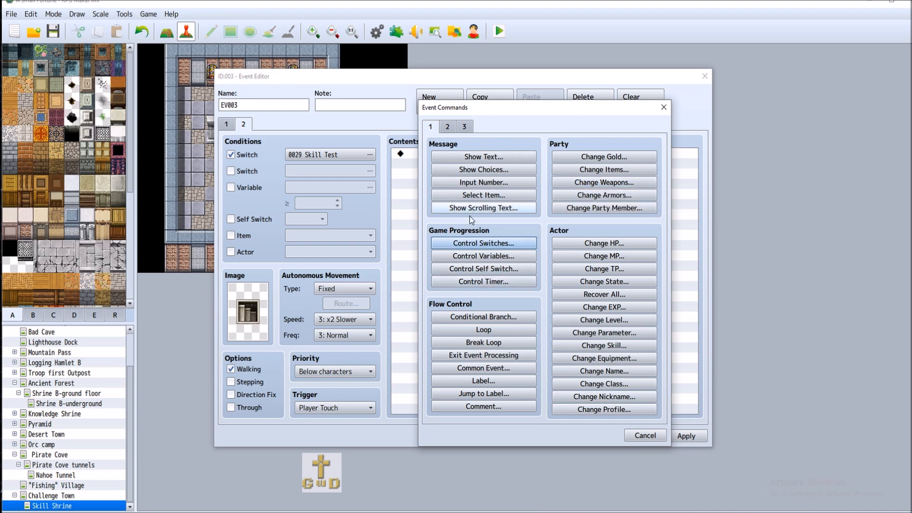
left_click(447, 128)
left_click(494, 157)
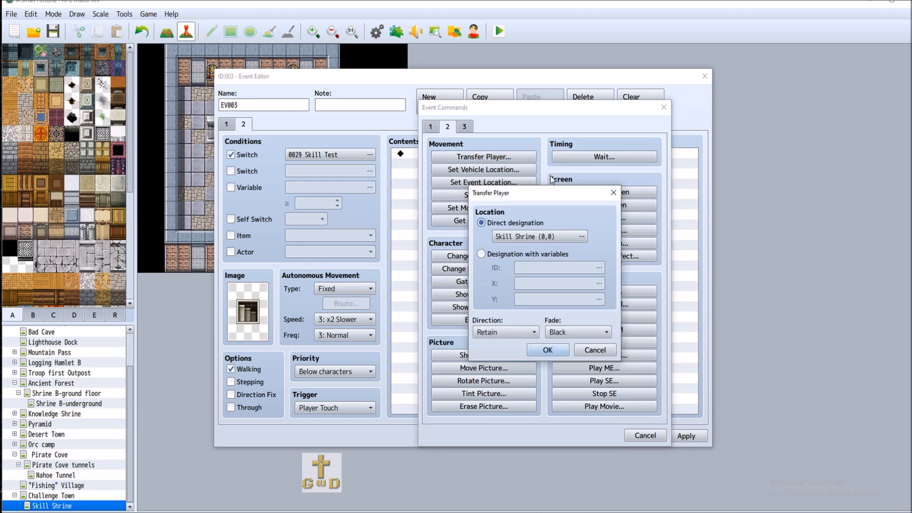
left_click(595, 350)
key("Escape")
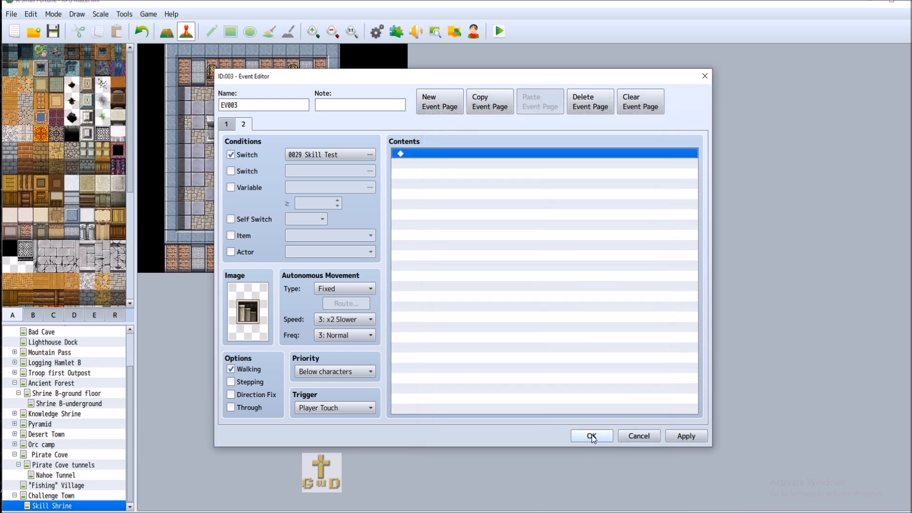
Save the event and paint an ornate red carpet strip from the platform stairs down to the south wall.
left_click(611, 435)
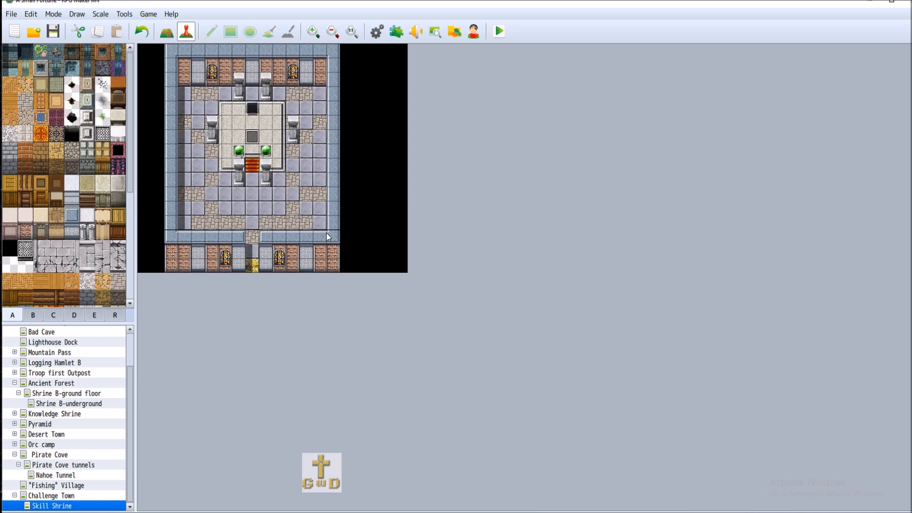
left_click(42, 133)
left_click(167, 32)
left_click_drag(254, 183, 255, 227)
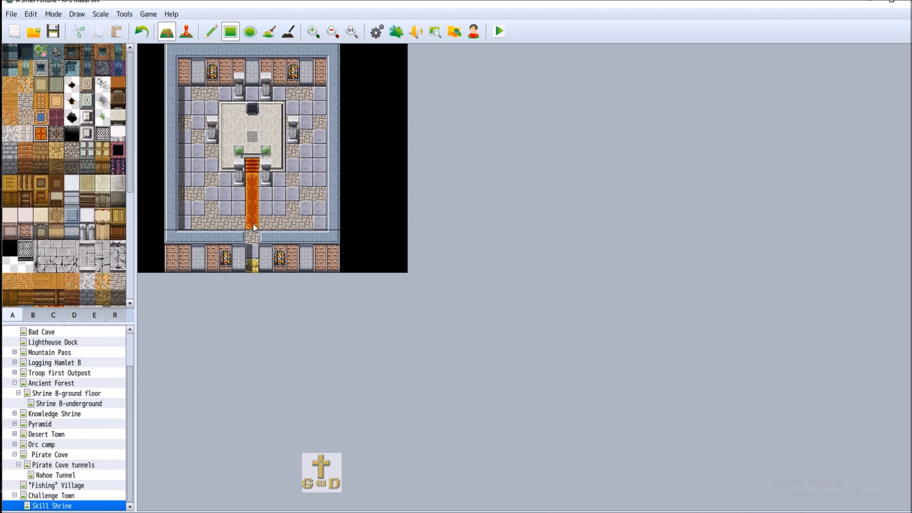
Paint a one-tile-high carpet arm seven tiles wide across the strip, and extend the strip into the south wall's doorway.
left_click_drag(227, 201, 281, 200)
left_click_drag(227, 210, 267, 210)
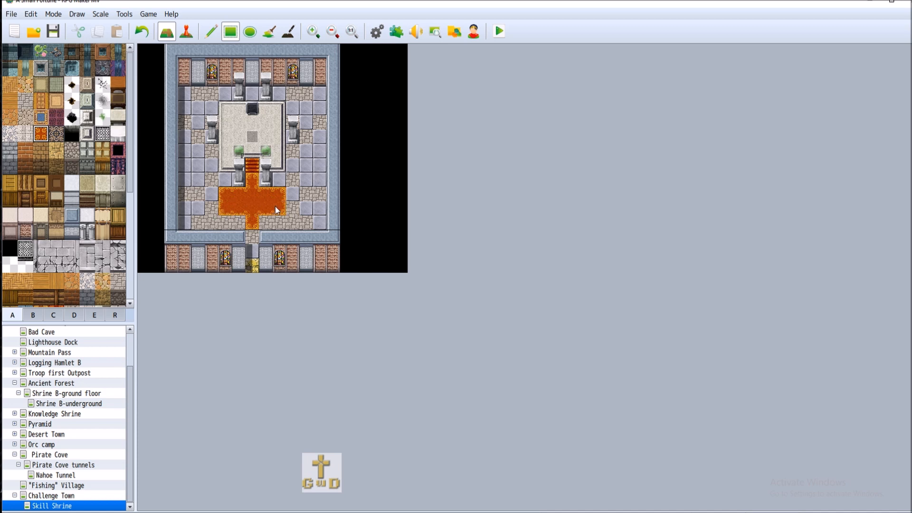
left_click_drag(275, 206, 224, 193)
left_click(143, 30)
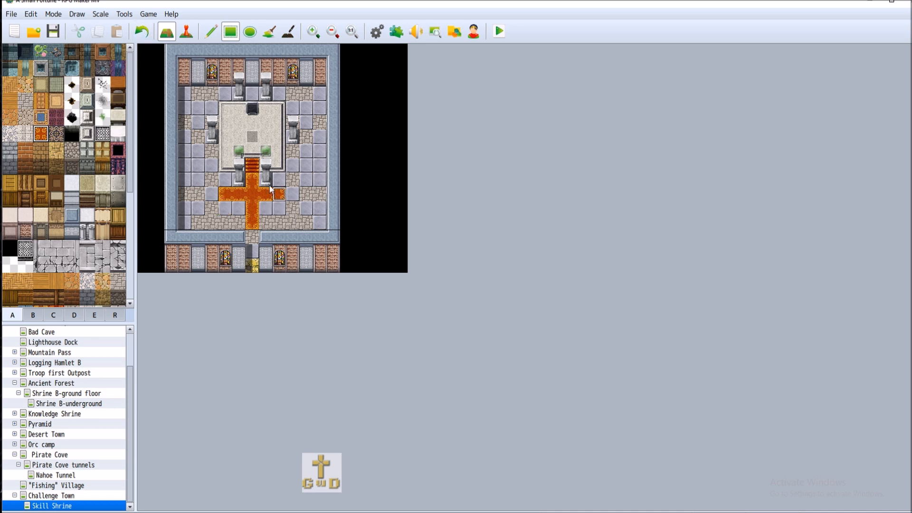
left_click(255, 236)
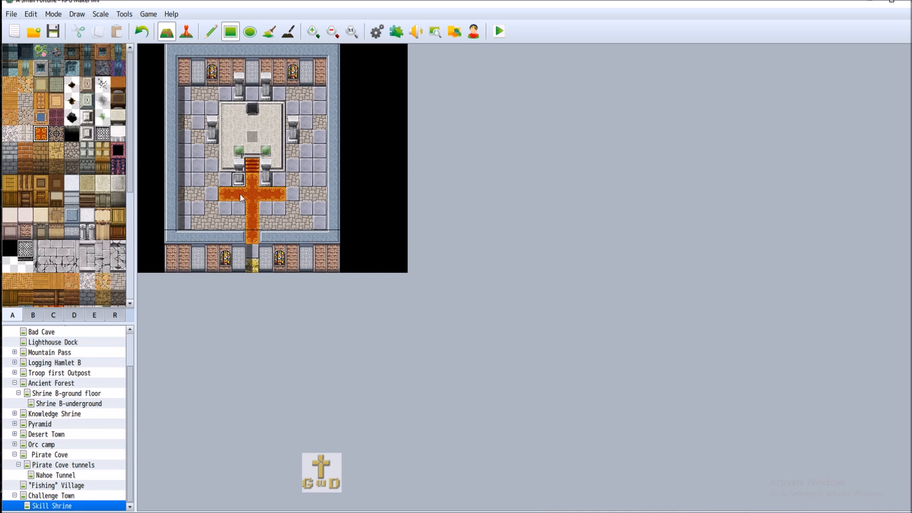
left_click(213, 195)
left_click(292, 195)
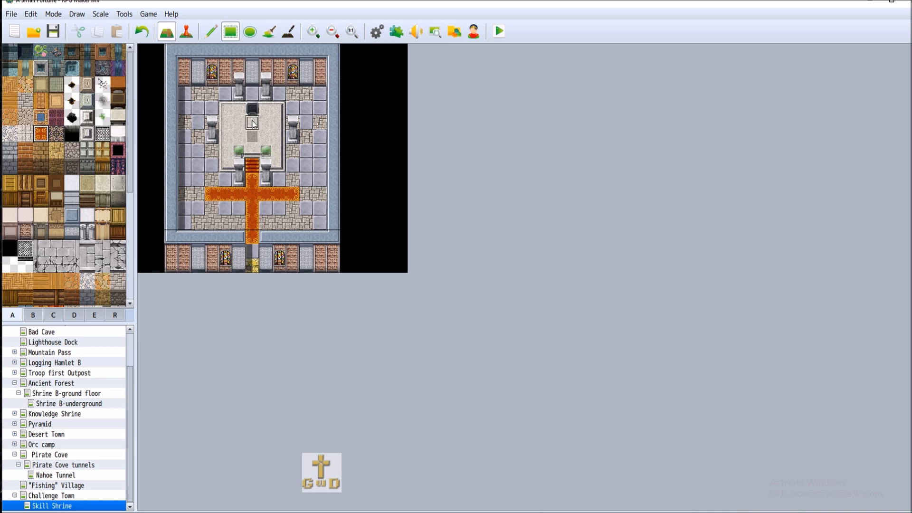
Try painting the red carpet on the central platform around the gray tile, and undo it.
mouse_move(253, 124)
left_mouse_down()
mouse_move(253, 155)
mouse_move(253, 124)
left_mouse_up()
key("ctrl+z")
mouse_move(253, 119)
left_mouse_down()
mouse_move(258, 153)
mouse_move(233, 128)
mouse_move(263, 141)
left_mouse_up()
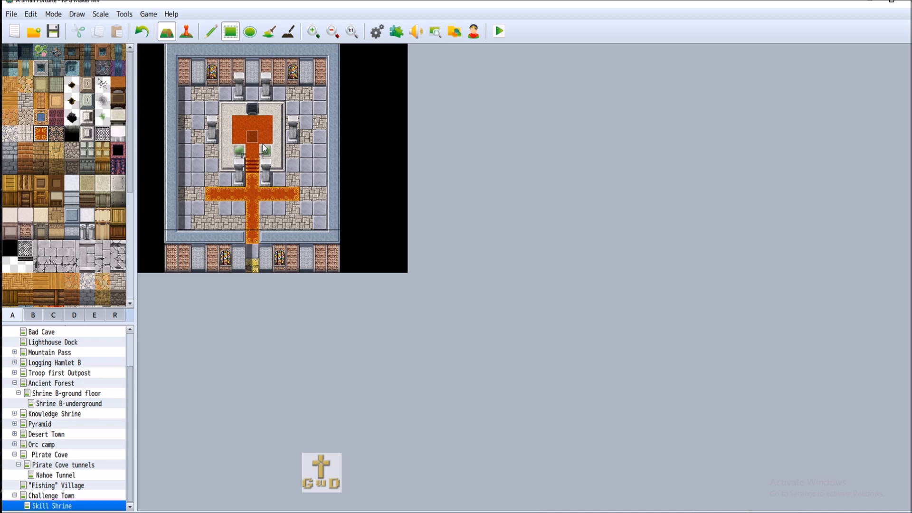
left_click(145, 37)
left_click(145, 37)
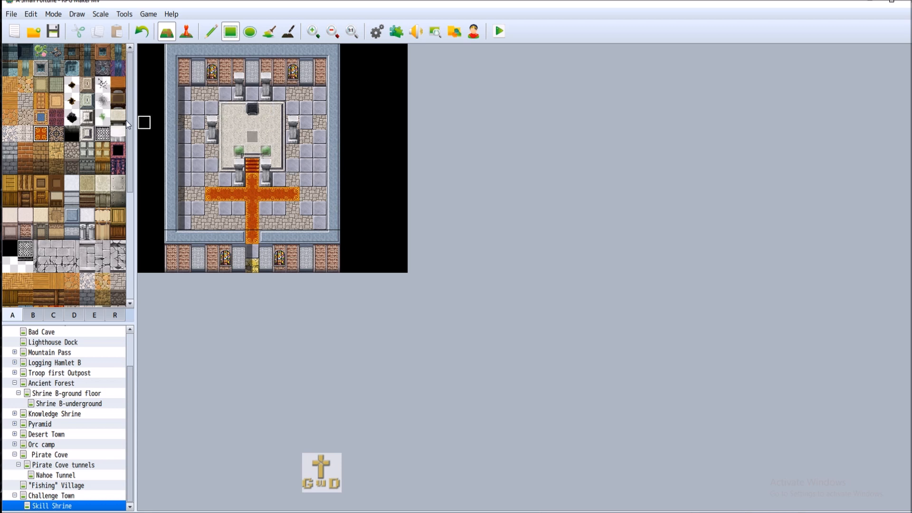
Try covering the central platform with the framed stone floor tile, and undo it.
left_click(87, 100)
left_click_drag(226, 111, 286, 167)
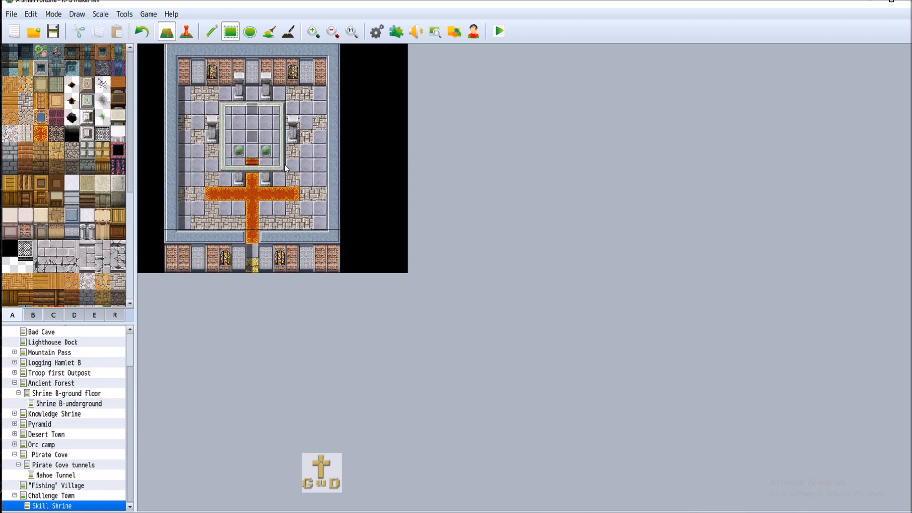
left_click_drag(285, 167, 226, 112)
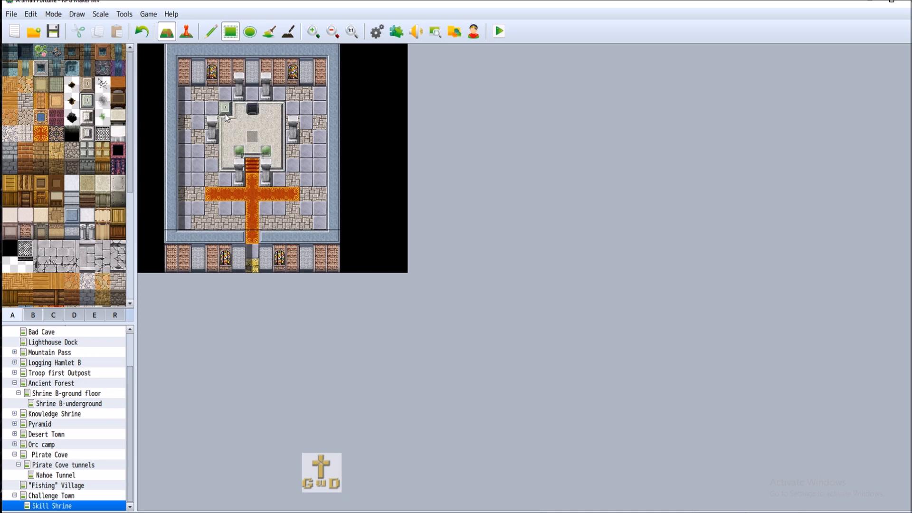
left_click(142, 33)
Look through tilesets A, B and C for decorations suited to the shrine's central platform.
scroll(87, 248, "down", 3)
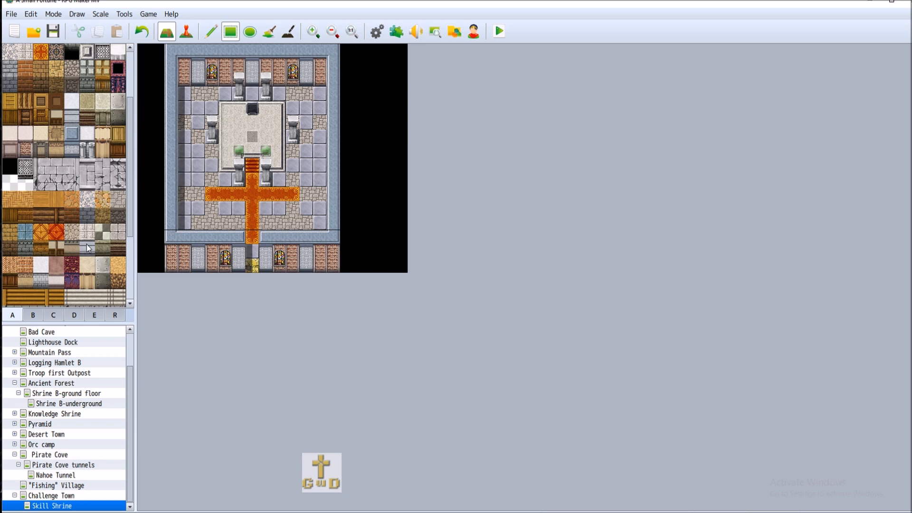
scroll(87, 248, "down", 4)
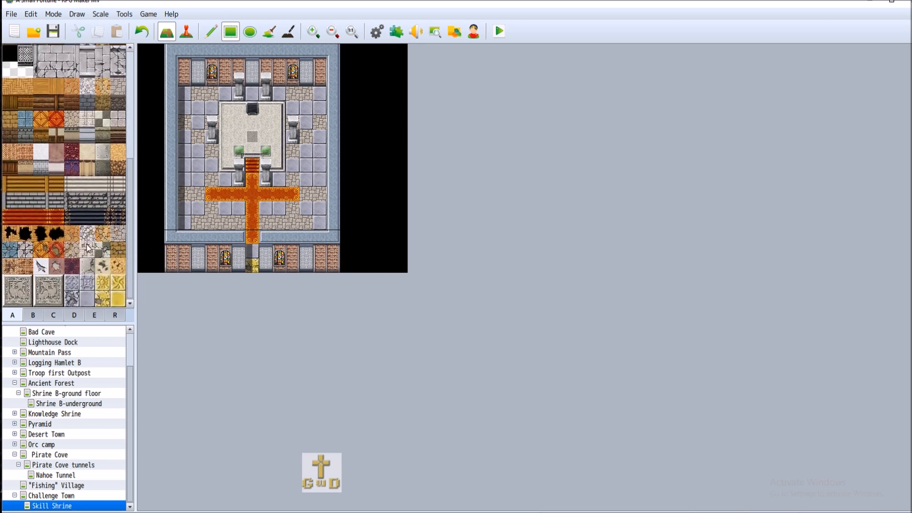
scroll(42, 210, "up", 5)
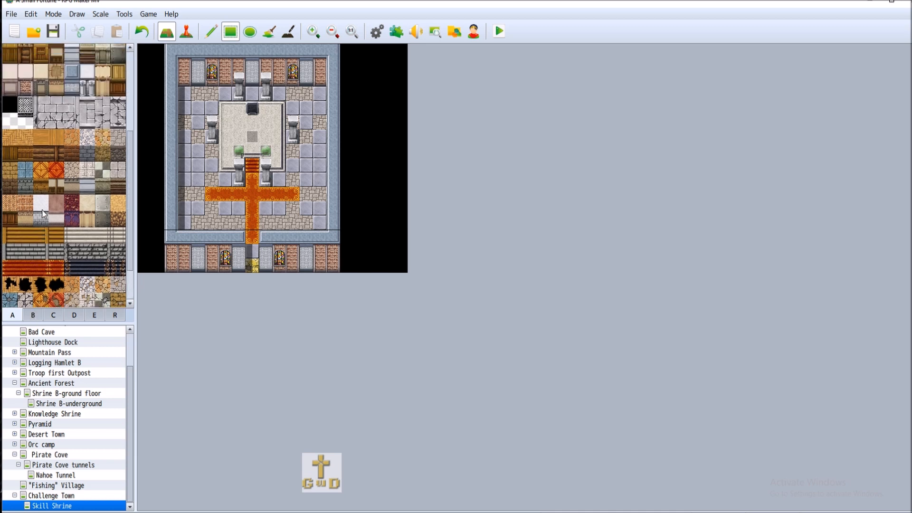
scroll(42, 209, "up", 1)
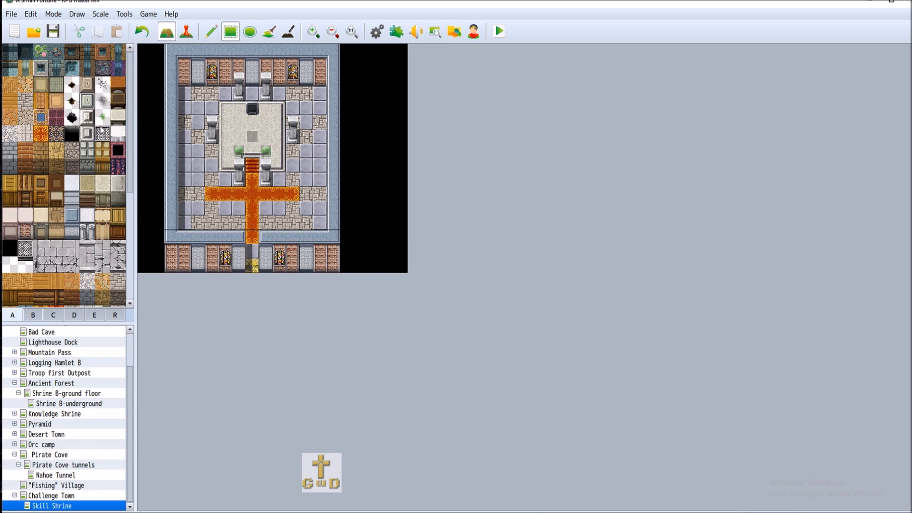
left_click(32, 316)
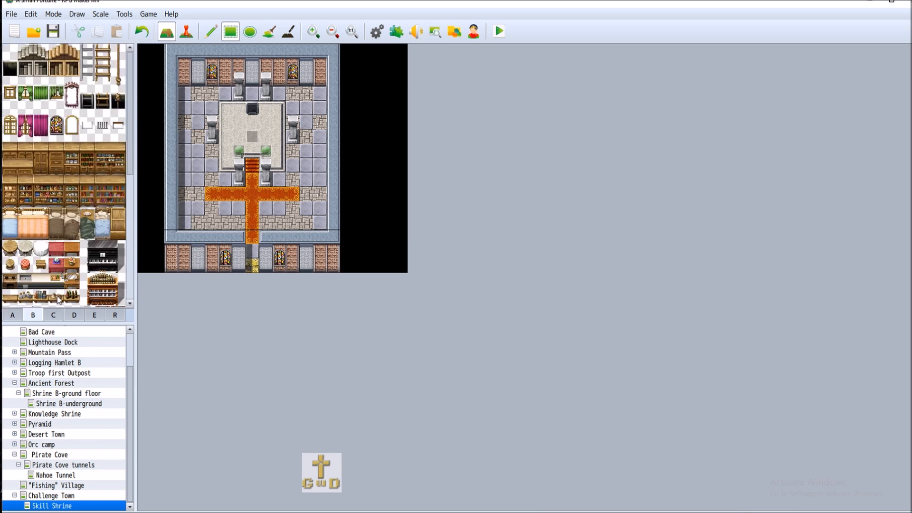
scroll(53, 256, "down", 7)
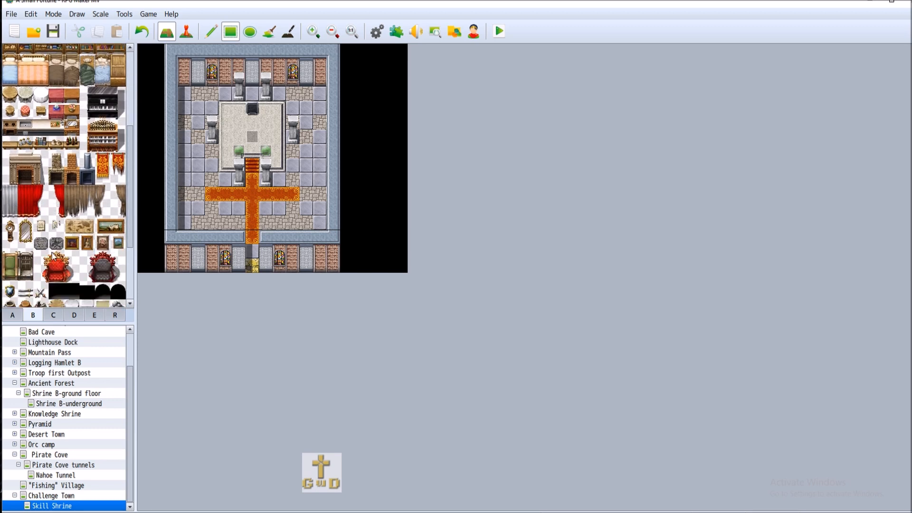
scroll(53, 257, "down", 3)
left_click(53, 315)
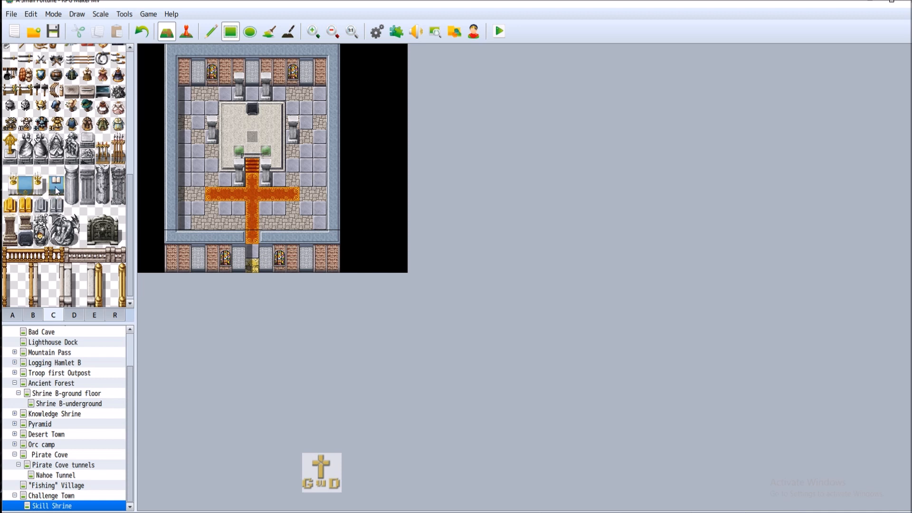
Try placing blue-clothed altar pieces on the central platform's two lower corners, and undo both placements.
left_click(25, 188)
left_click_drag(25, 187, 25, 173)
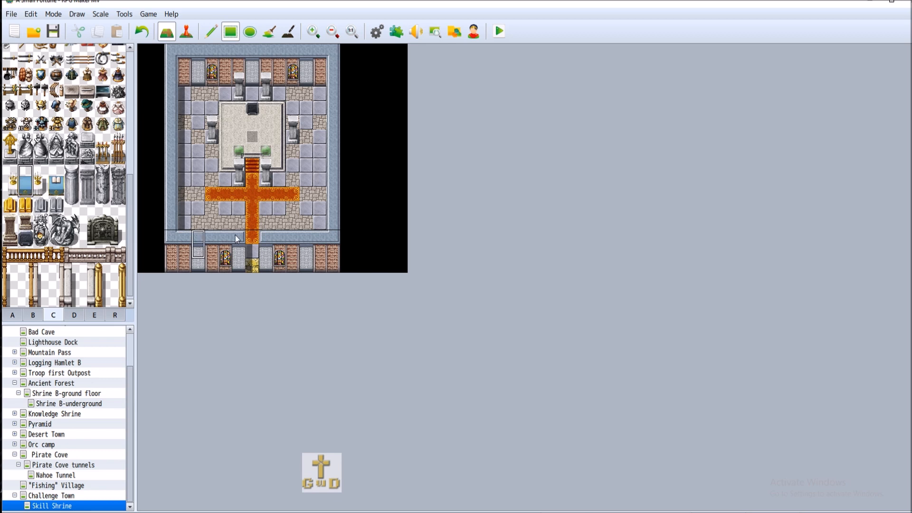
left_click(222, 161)
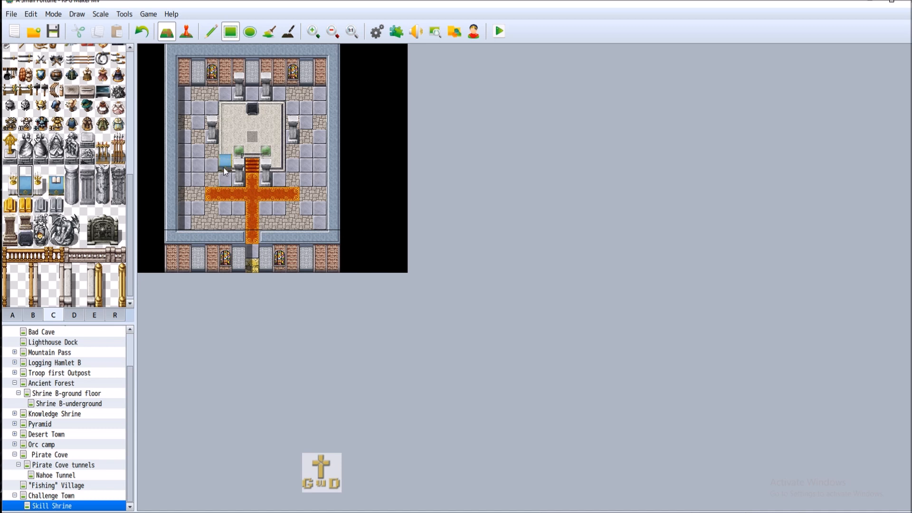
left_click(279, 158)
left_click(27, 176)
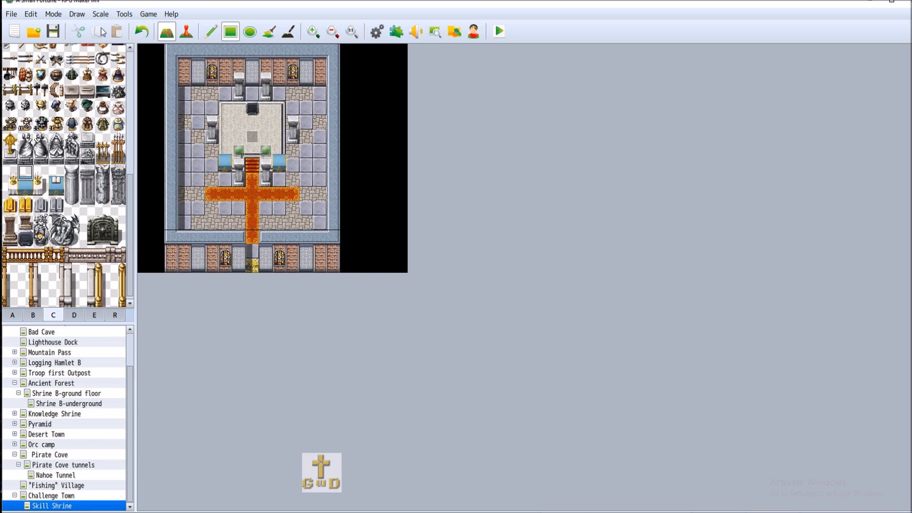
left_click(142, 31)
left_click(142, 31)
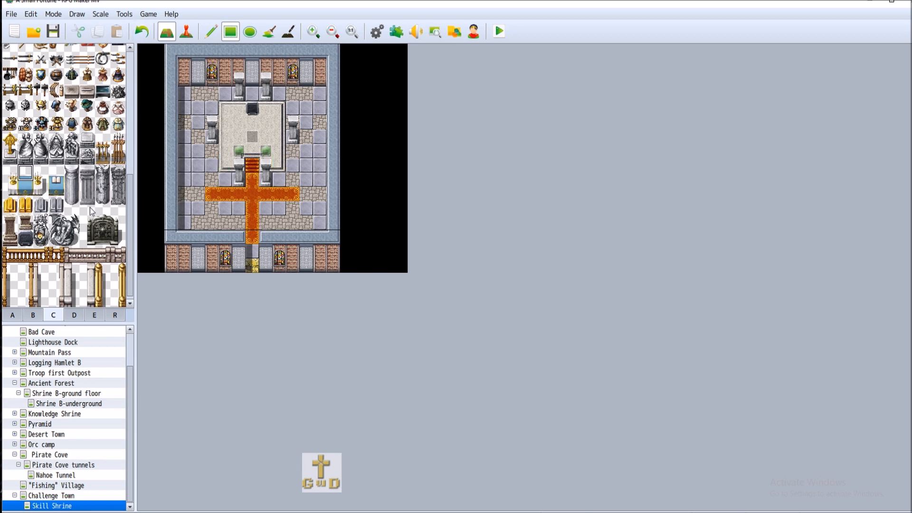
Lay a dark red ornate carpet, three tiles wide and two high, from tileset D on the central platform.
scroll(81, 209, "down", 1)
scroll(82, 210, "up", 5)
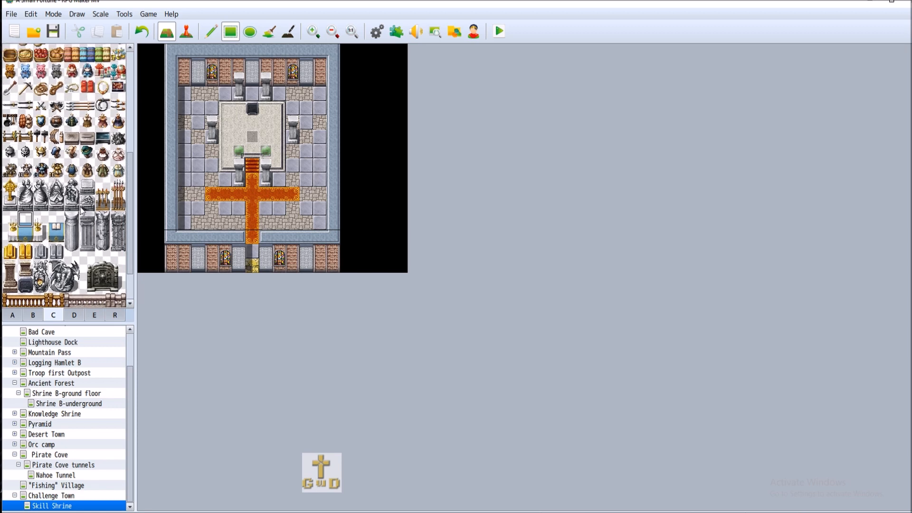
scroll(67, 230, "up", 2)
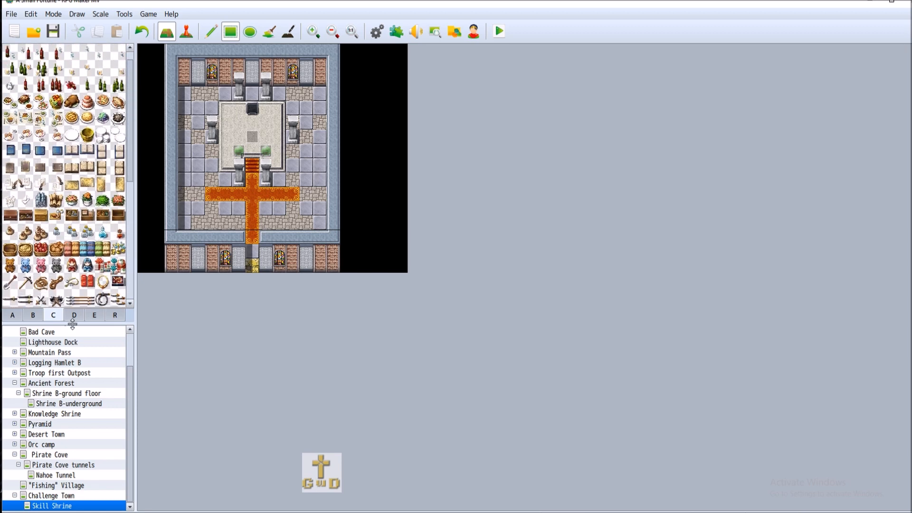
scroll(71, 278, "up", 2)
left_click(74, 316)
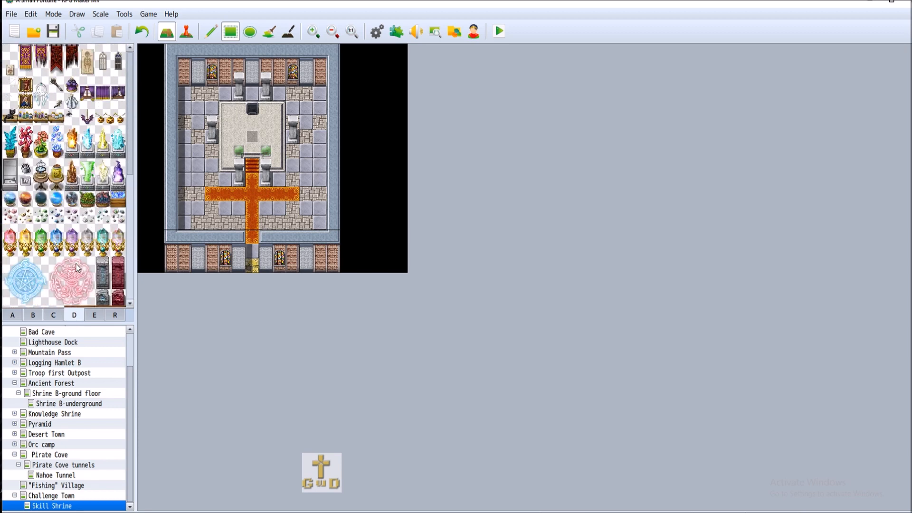
scroll(78, 267, "down", 3)
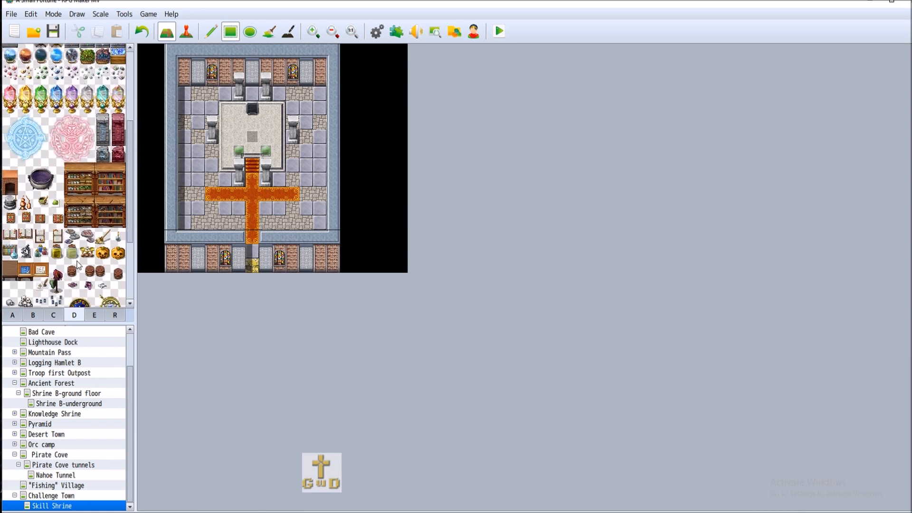
scroll(77, 266, "down", 3)
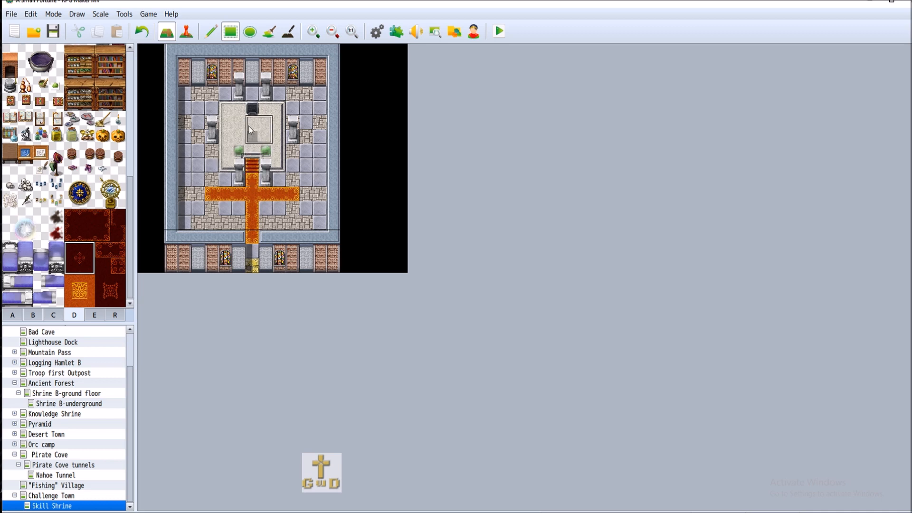
left_click_drag(68, 213, 105, 236)
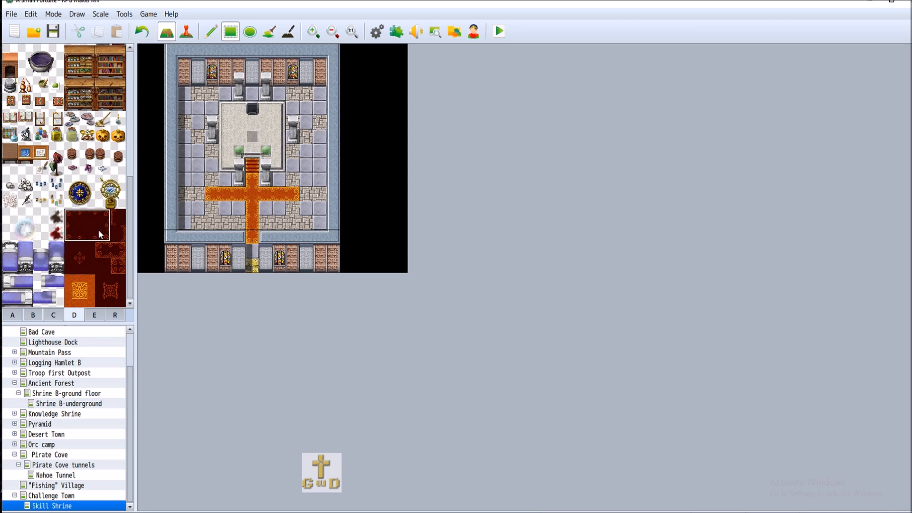
left_click(241, 124)
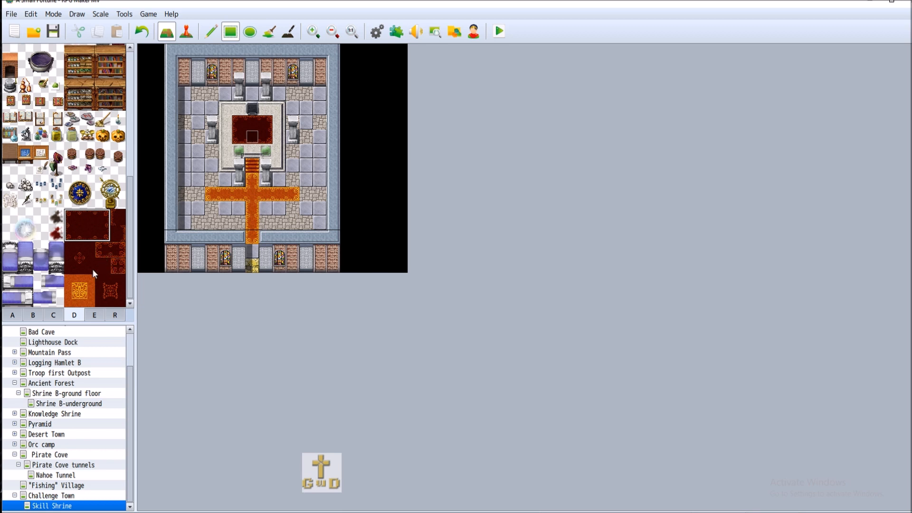
Try a dark red carpet tile above the stairs and the orange-red carpet from tileset A over the platform, and undo both.
left_click(118, 267)
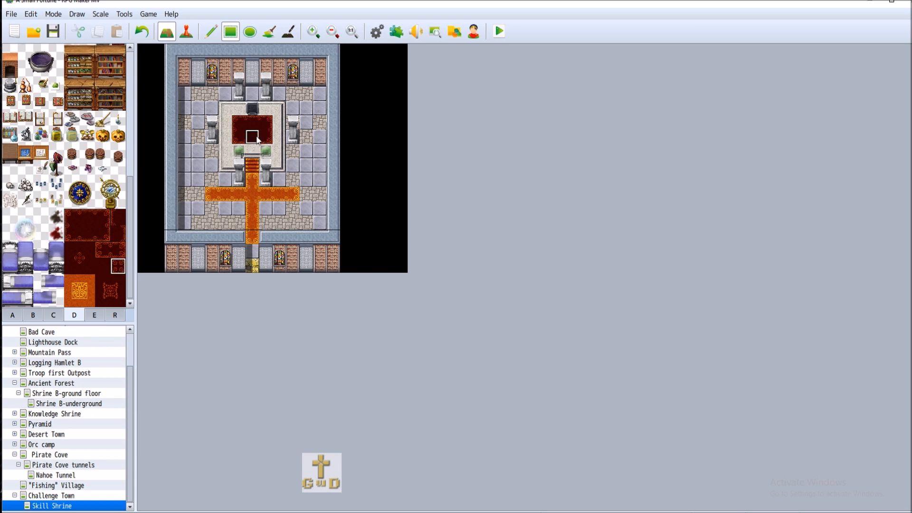
left_click(257, 155)
left_click(55, 317)
left_click(18, 316)
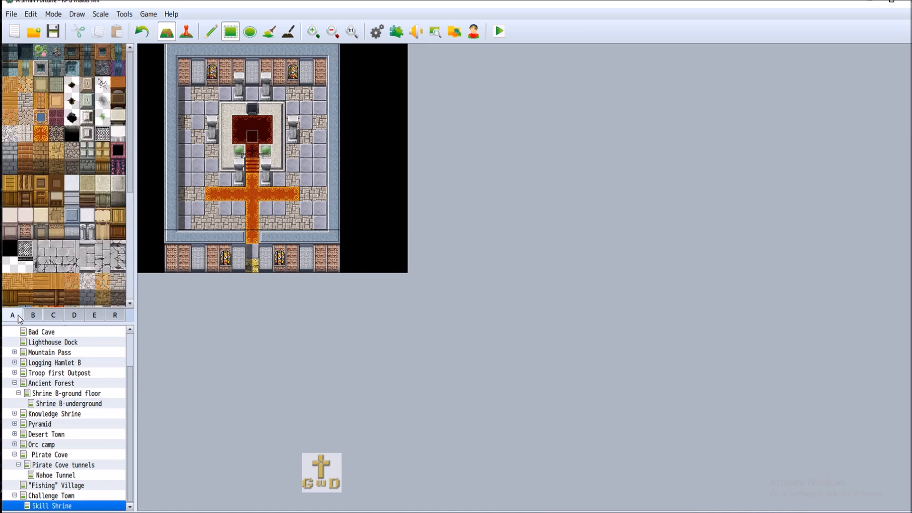
scroll(69, 291, "down", 4)
scroll(69, 295, "down", 3)
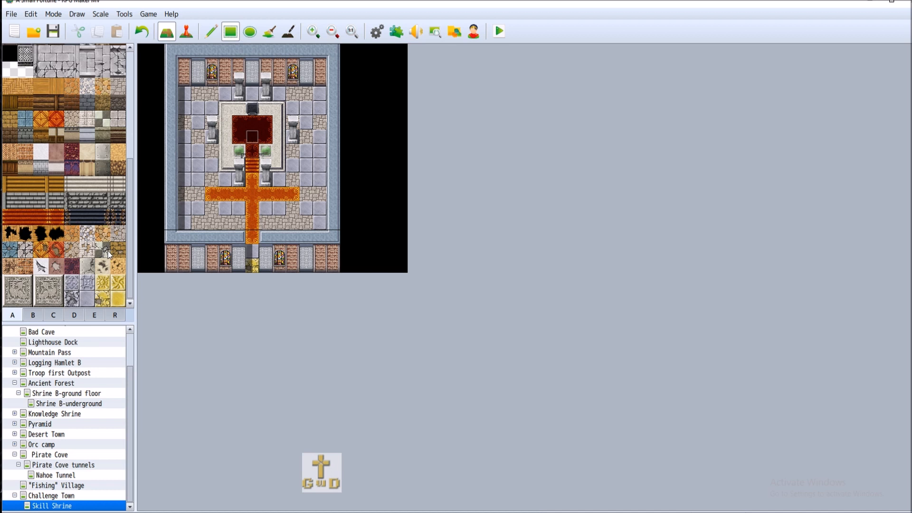
scroll(107, 250, "up", 7)
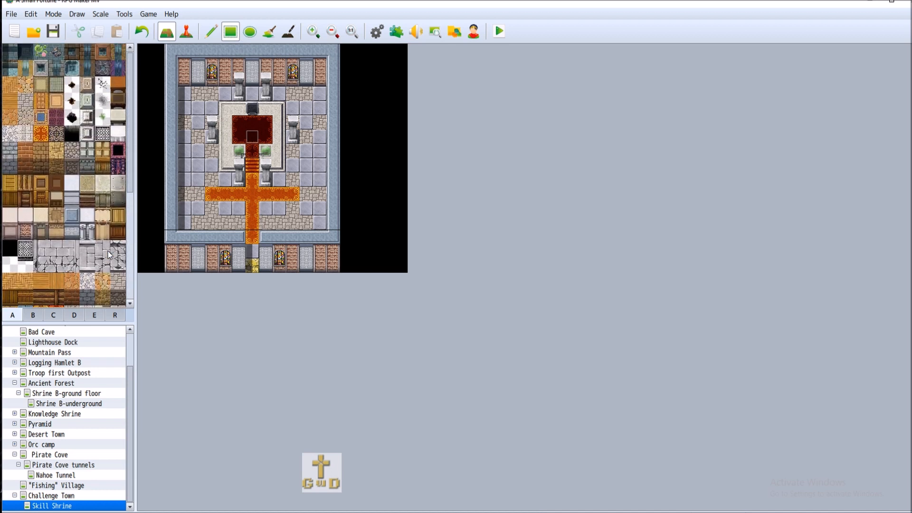
left_click(43, 132)
mouse_move(257, 138)
left_mouse_down()
mouse_move(266, 121)
mouse_move(269, 139)
left_mouse_up()
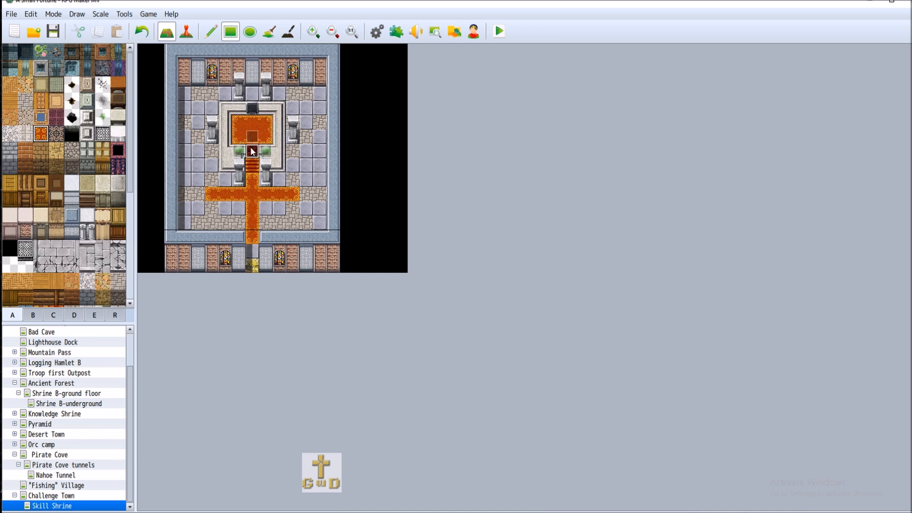
left_click(253, 151)
left_click(143, 33)
left_click(143, 32)
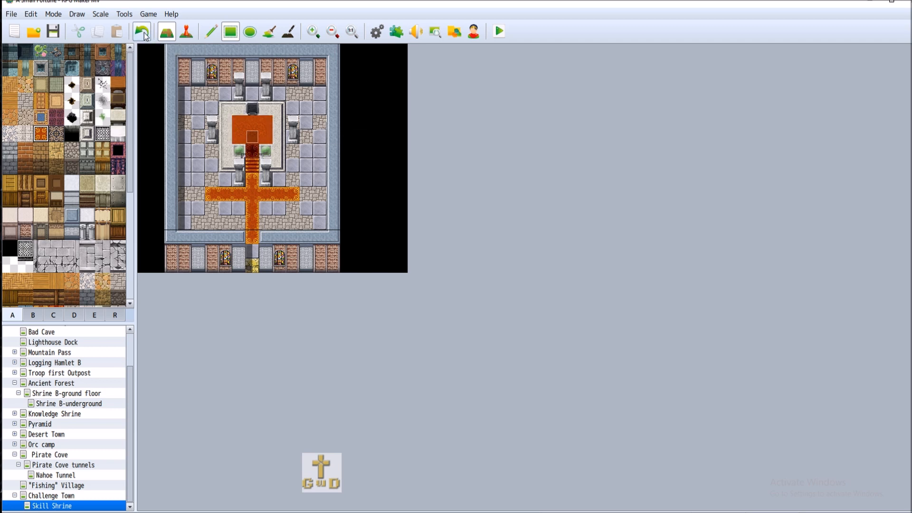
left_click(144, 33)
left_click(144, 33)
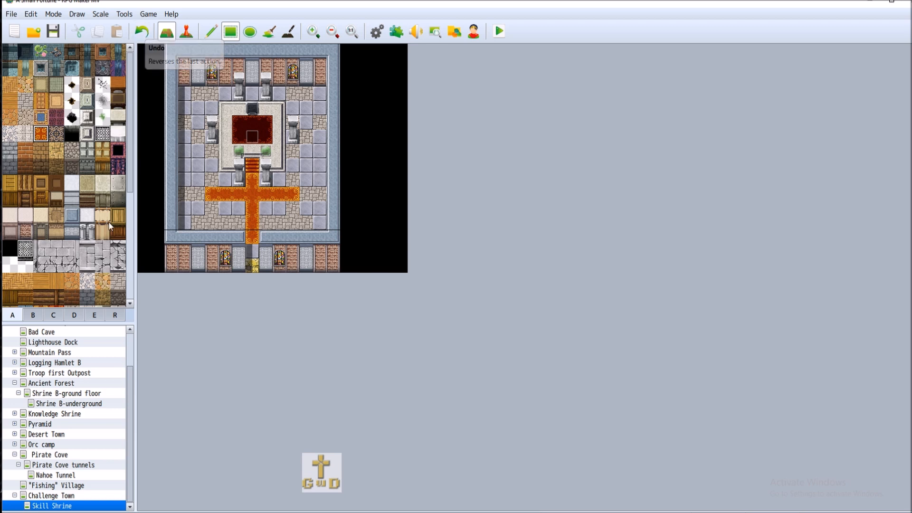
Extend the platform's dark red carpet by a bordered bottom row of three tiles from tileset D.
left_click(61, 313)
left_click(74, 315)
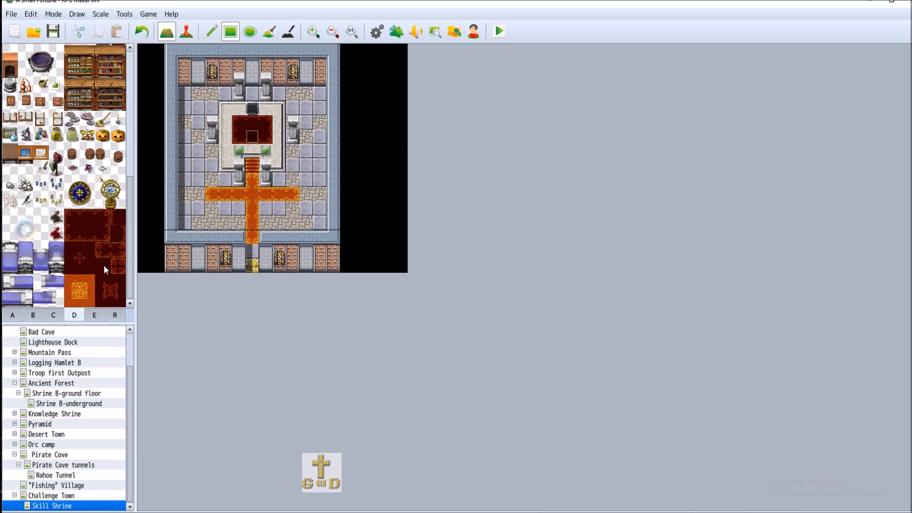
left_click(71, 220)
left_click(71, 255)
left_click(246, 139)
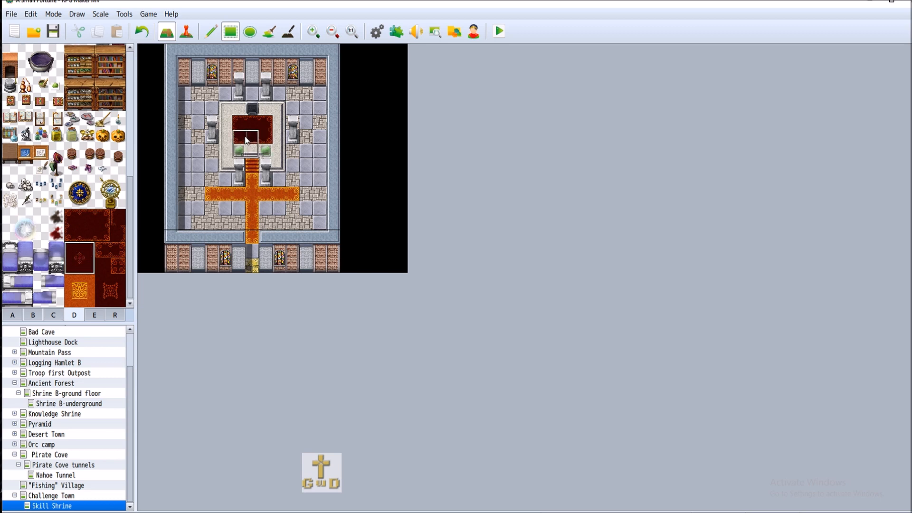
left_click_drag(73, 237, 101, 232)
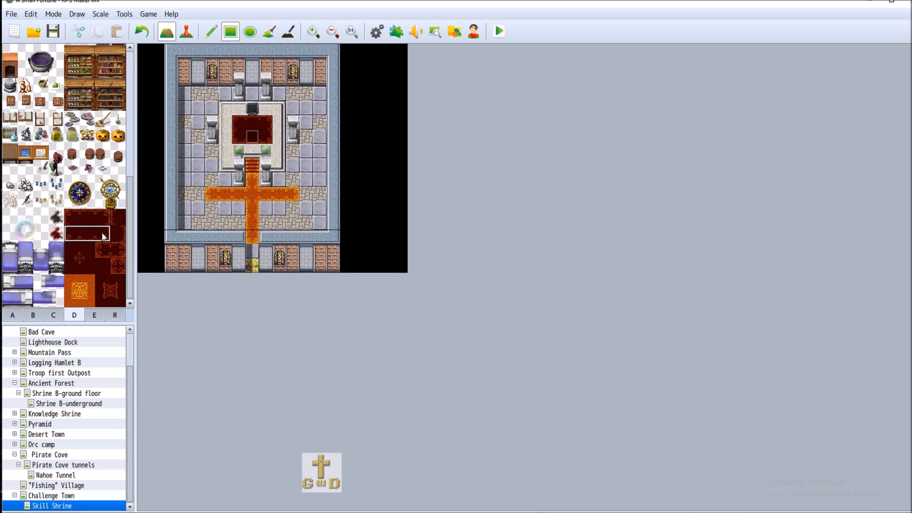
left_click(257, 150)
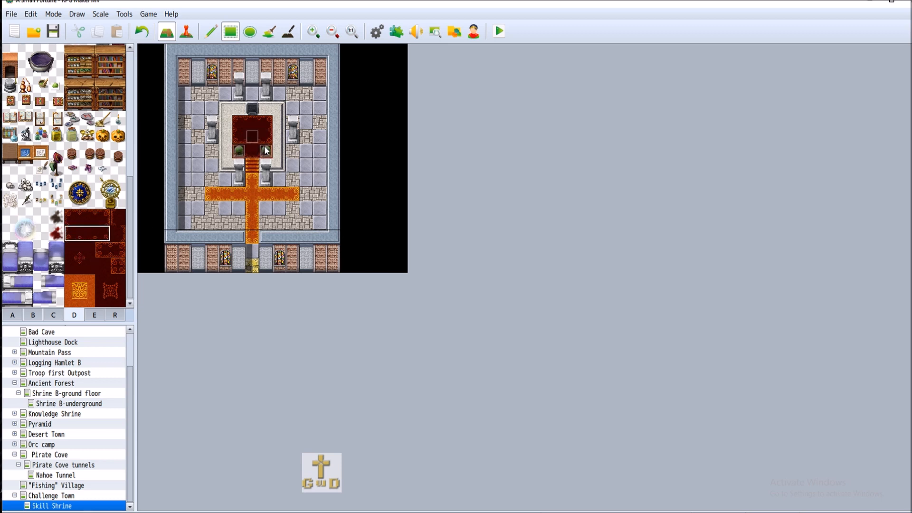
Fill in the middle row of the platform's dark red carpet with matching plain and edge tiles.
left_click(103, 267)
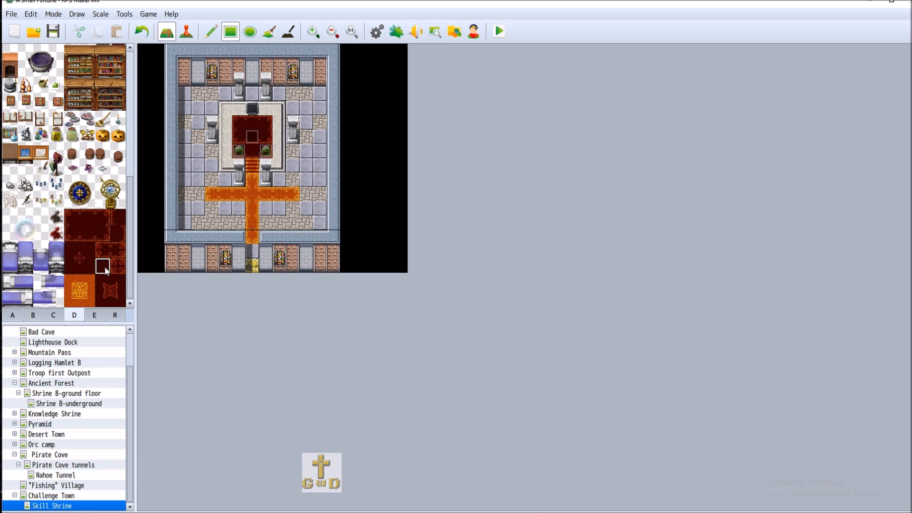
left_click(242, 142)
left_click(117, 218)
left_click(118, 232)
Replace the red steps below the platform carpet with the pale stone platform tile from tileset A.
left_click(312, 31)
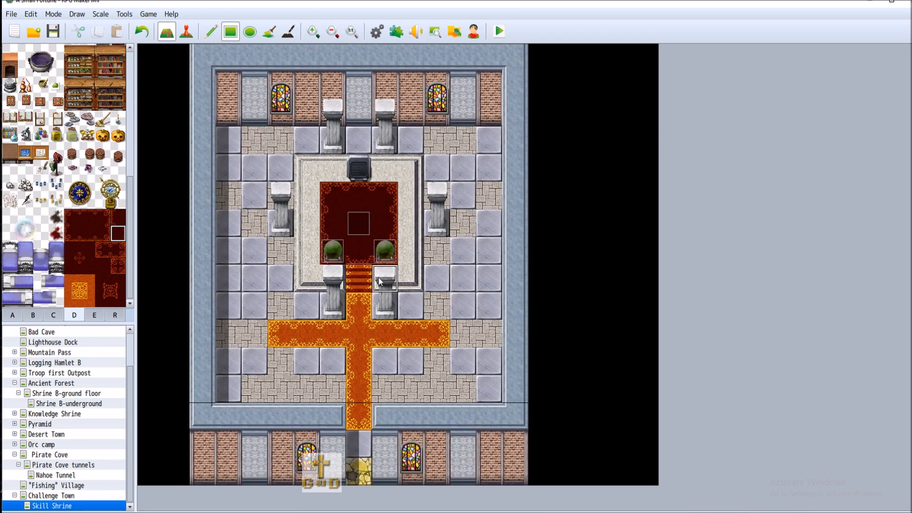
left_click(13, 315)
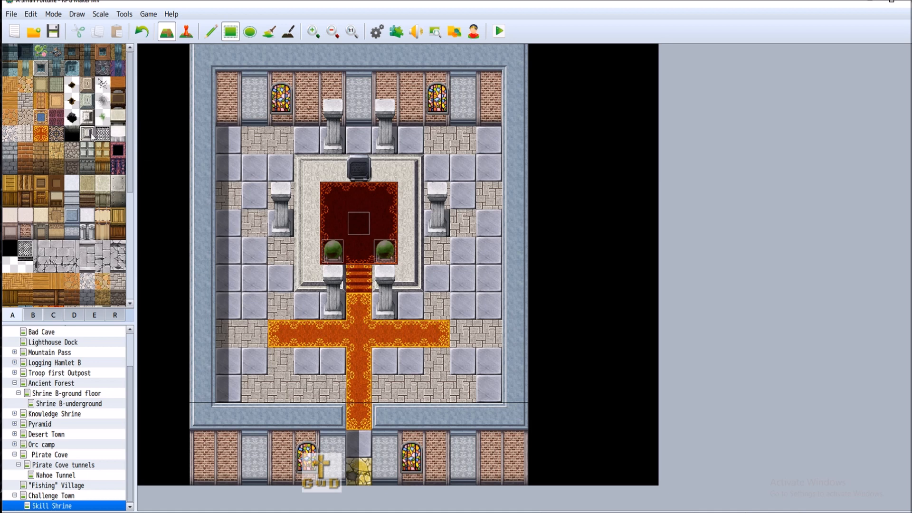
left_click(349, 278)
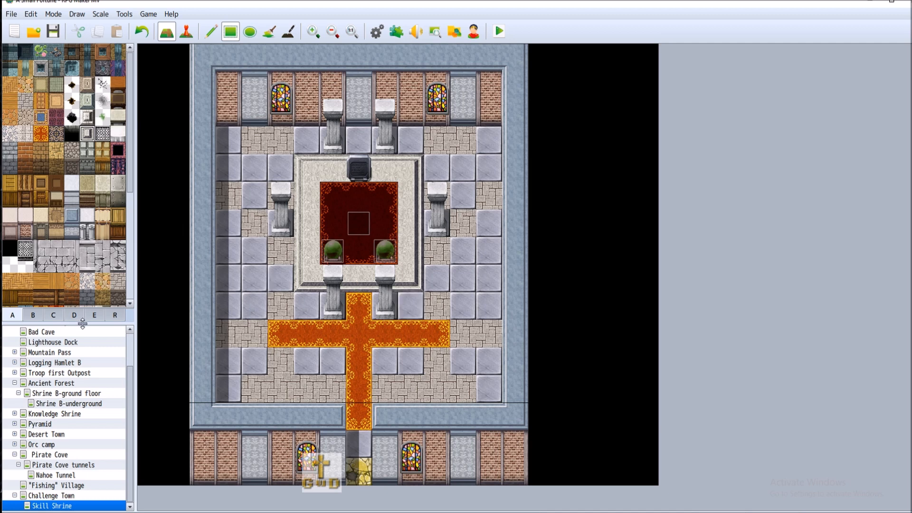
Place dark red ornate carpet tiles from tileset D on the upper, left and right ends of the orange-red carpet cross.
left_click(33, 315)
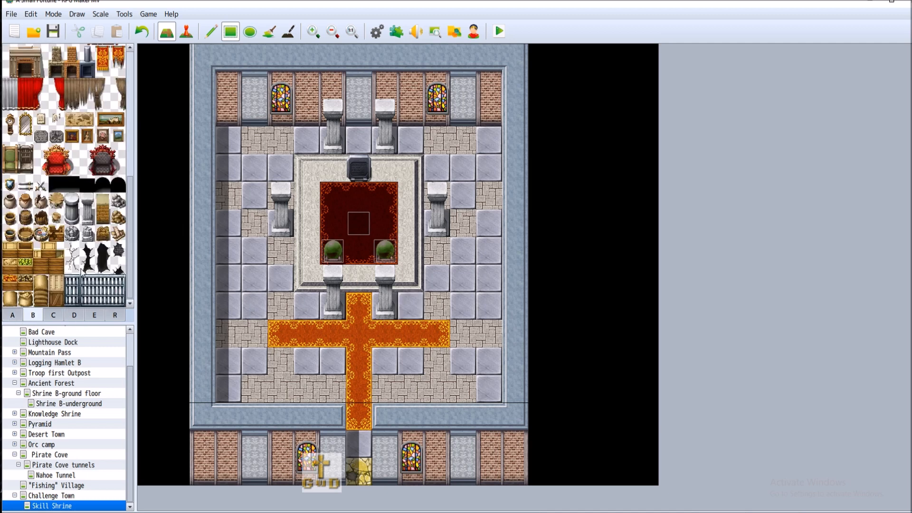
left_click(73, 315)
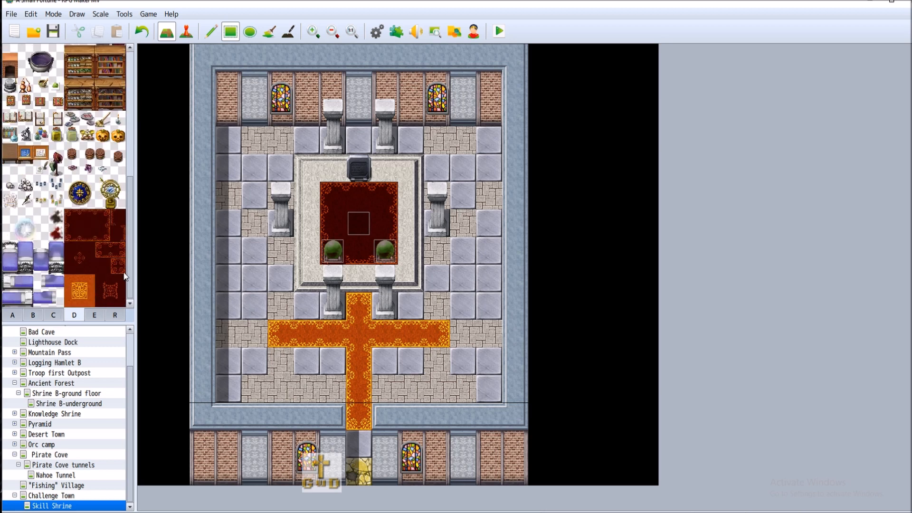
left_click(355, 313)
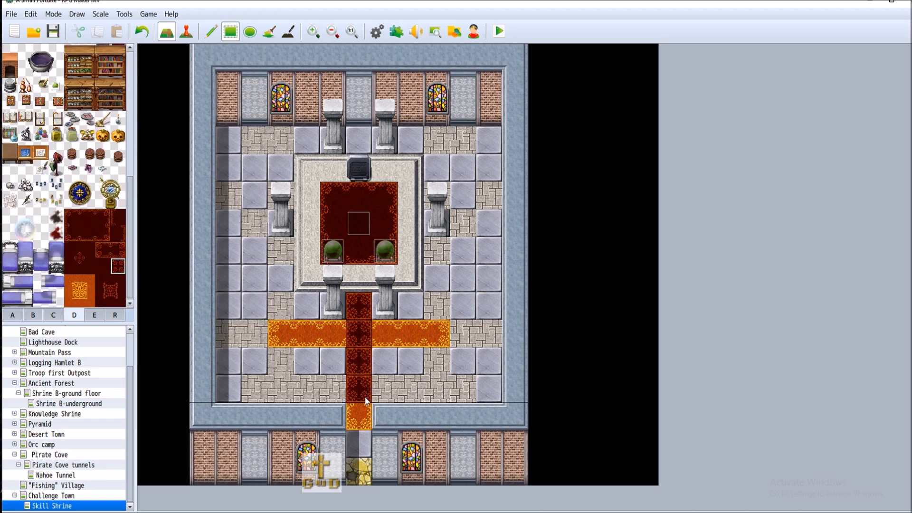
left_click_drag(364, 411, 360, 344)
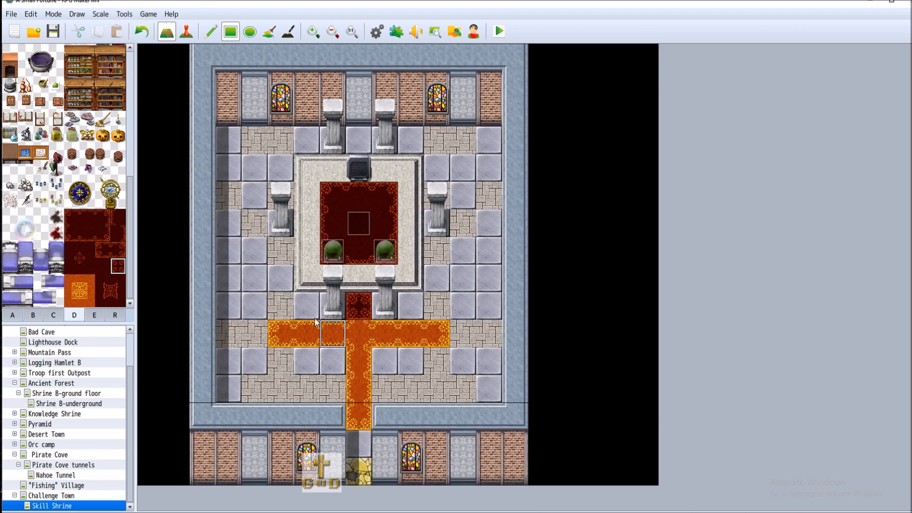
left_click(287, 343)
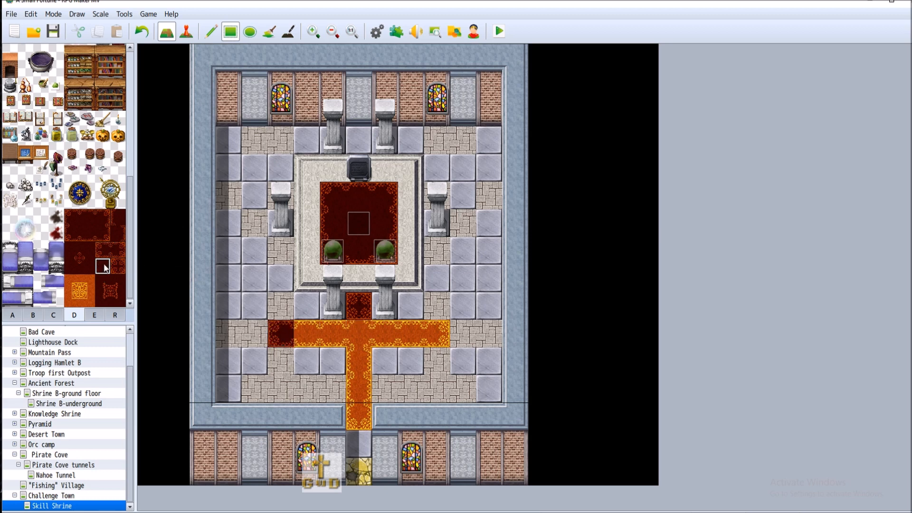
left_click(117, 251)
left_click(437, 333)
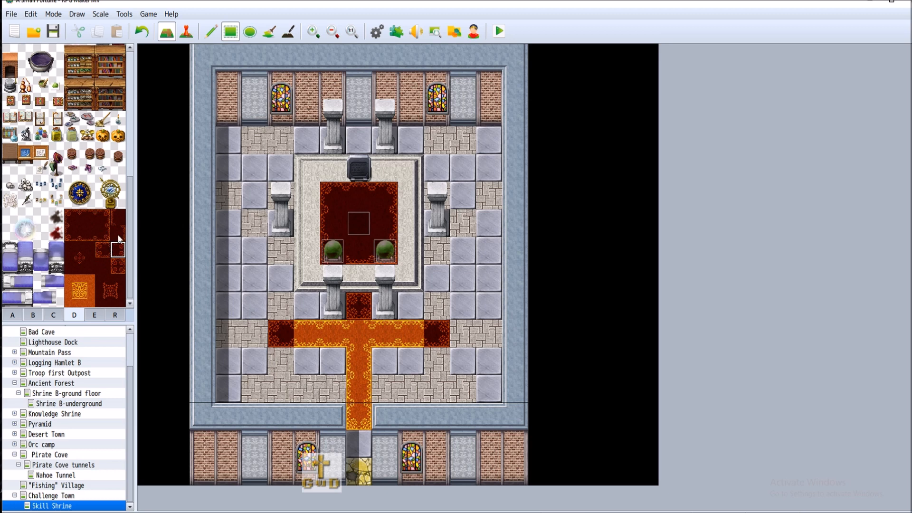
Try covering the cross's horizontal arm with the plain dark red carpet tile, and undo it.
left_click(85, 265)
left_click(68, 255)
left_click_drag(101, 282, 125, 289)
left_click(103, 266)
left_click_drag(307, 333, 406, 339)
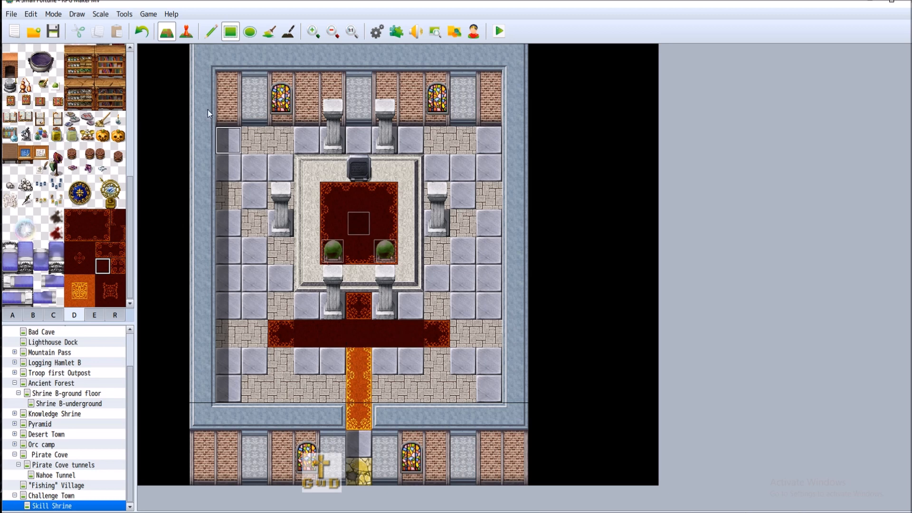
left_click(141, 31)
left_click_drag(316, 335, 375, 336)
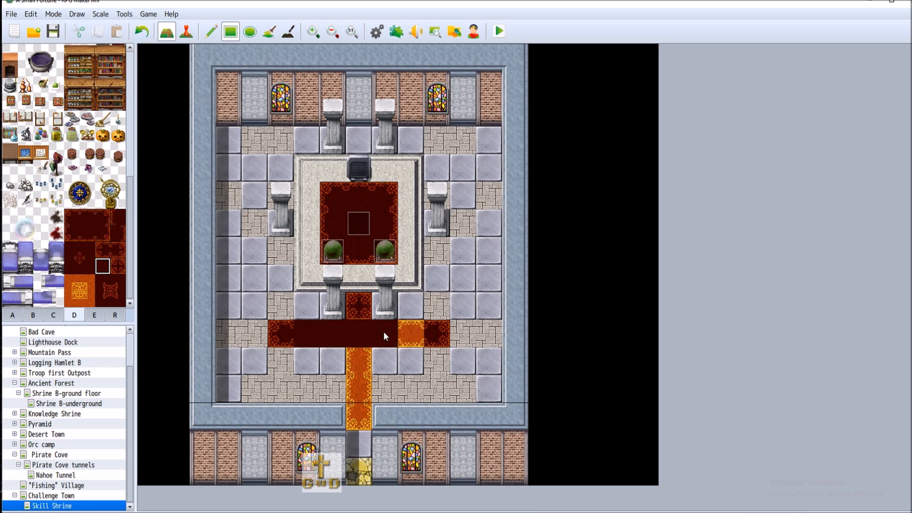
left_click(141, 32)
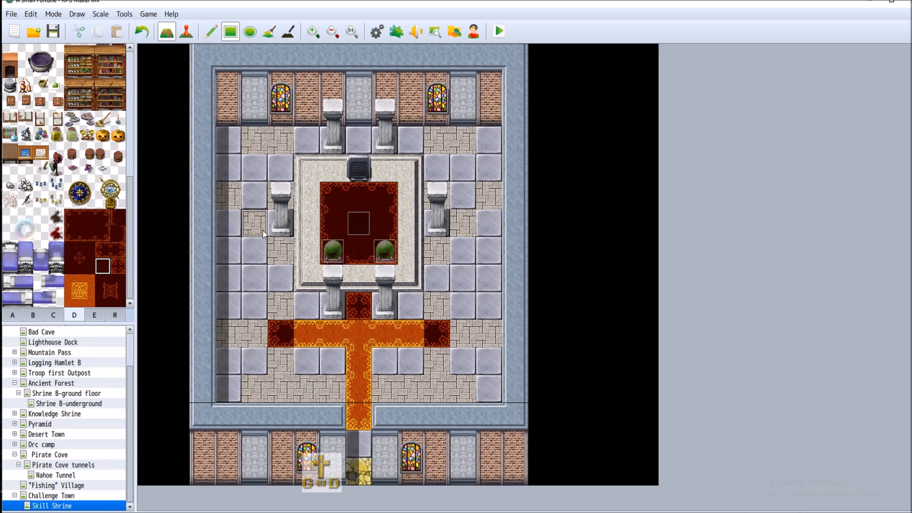
Try filling the cross's horizontal arm with the two-tile dark red bordered carpet strip, and undo all placements.
left_click(118, 249)
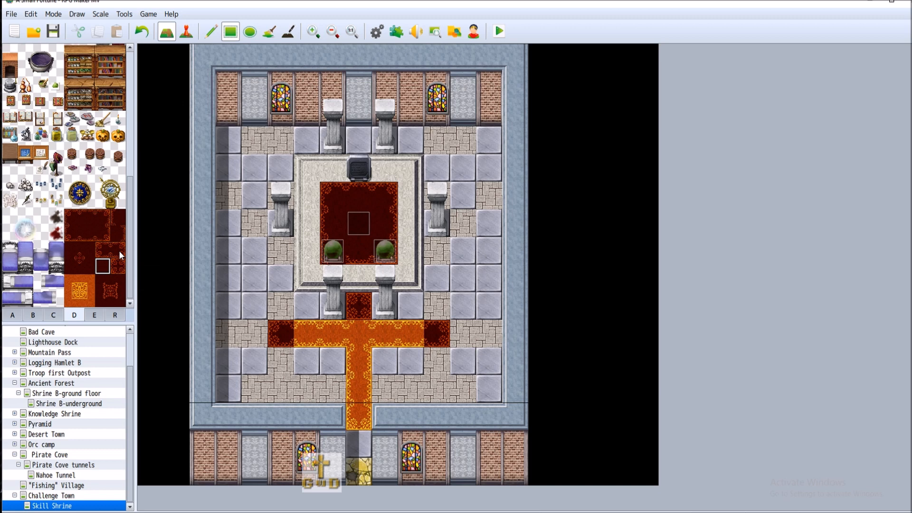
left_click_drag(114, 252, 119, 250)
left_click(335, 336)
left_click(366, 336)
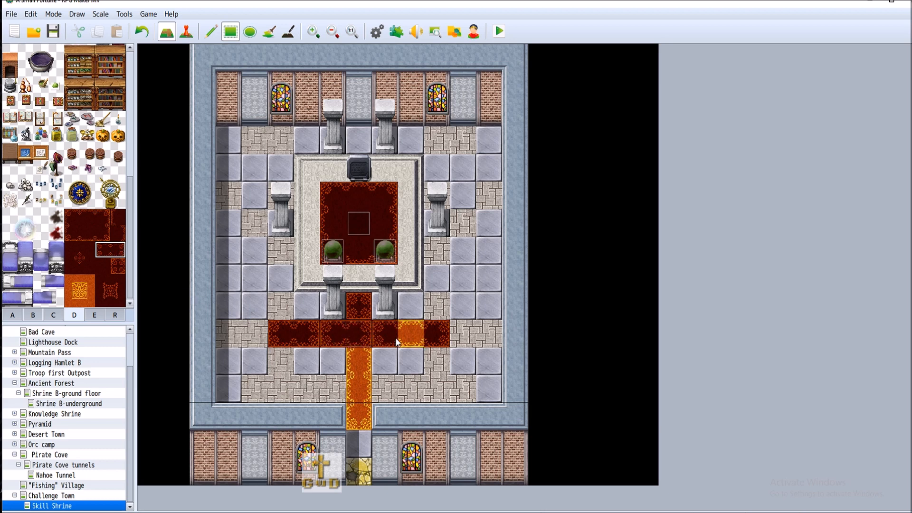
left_click(397, 342)
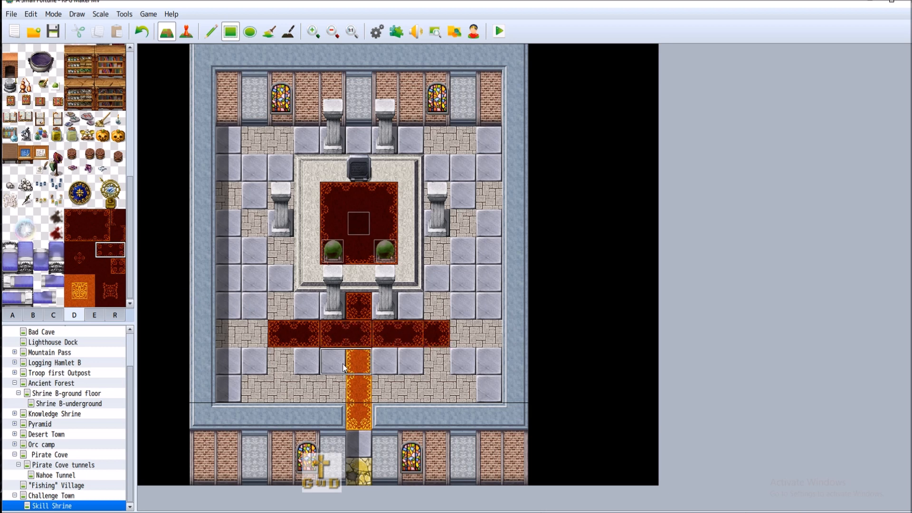
left_click(142, 32)
left_click(142, 32)
left_click(142, 32)
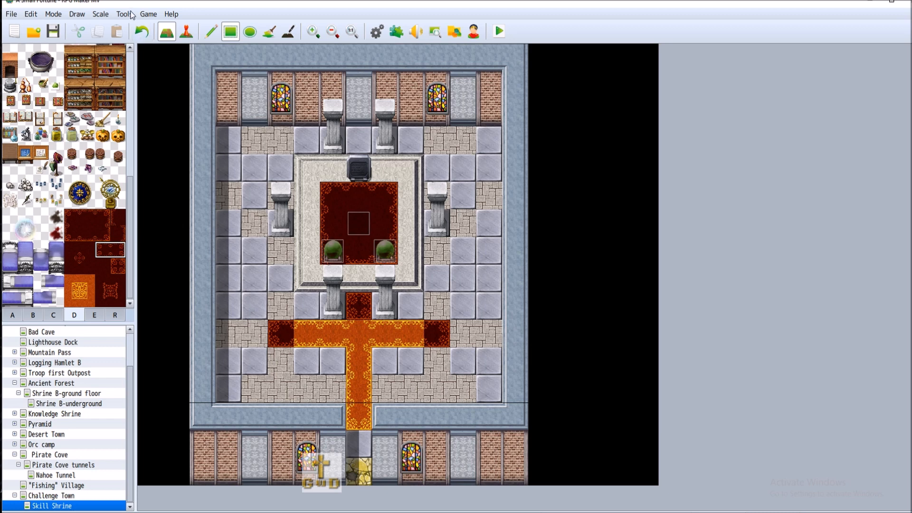
Try covering the left half of the cross's horizontal arm with plain dark red carpet edge tiles from tileset D.
left_click(117, 234)
left_click(306, 333)
left_click(118, 217)
left_click(281, 334)
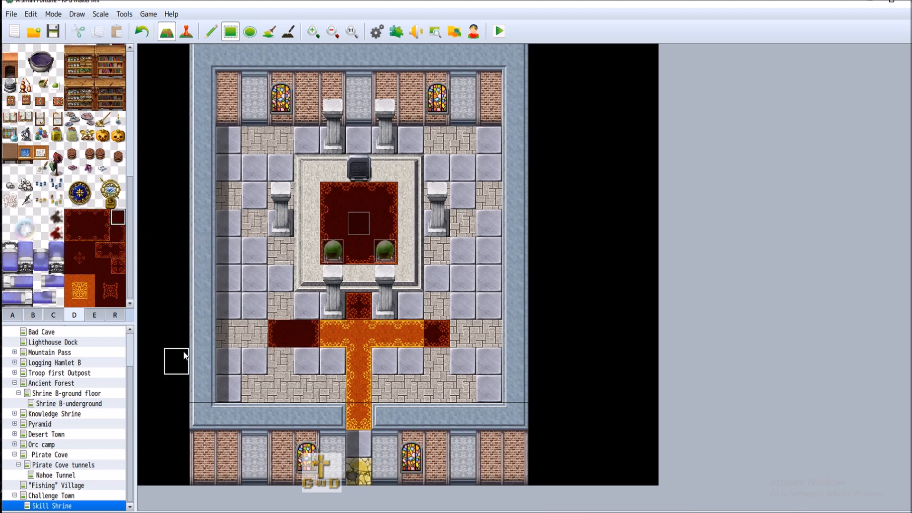
left_click(141, 31)
left_click(141, 32)
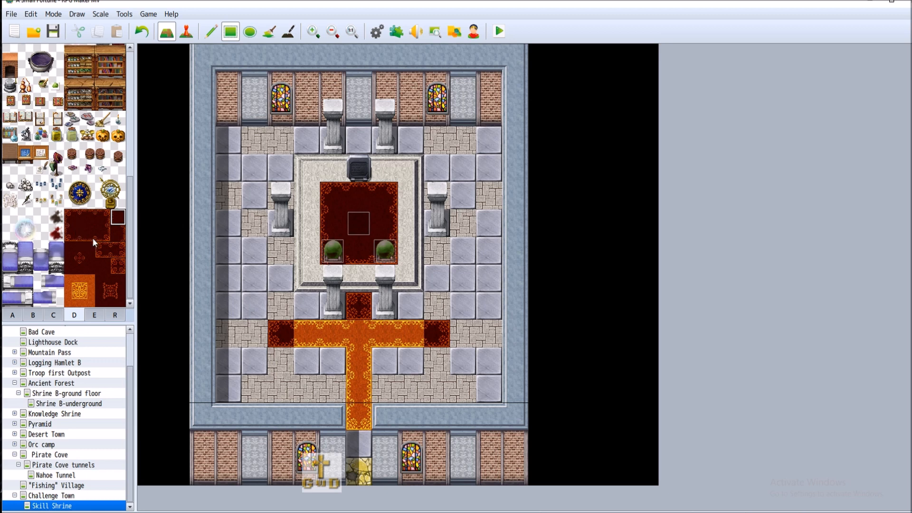
Lay two-tile strips of dark red bottom-edge carpet below the horizontal arm, on both sides of the vertical arm.
left_click(77, 234)
mouse_move(333, 361)
left_mouse_down()
mouse_move(280, 361)
mouse_move(307, 361)
left_mouse_up()
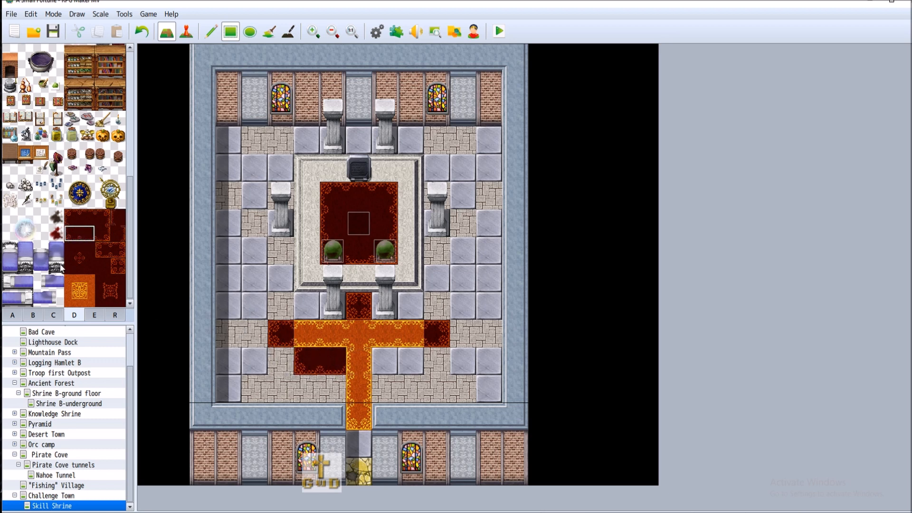
left_click_drag(88, 233, 108, 234)
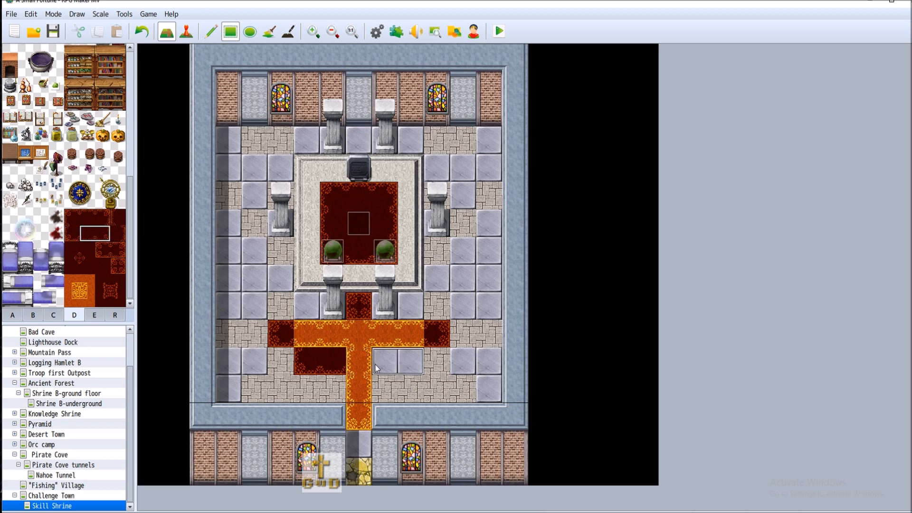
left_click_drag(375, 370, 394, 359)
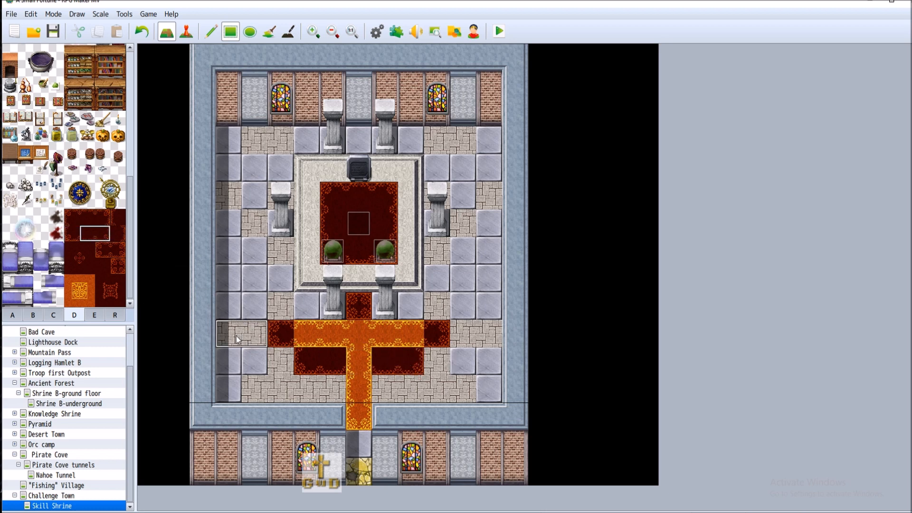
Try covering the left half of the cross's horizontal arm with the large dark red ornament tile.
left_click(113, 291)
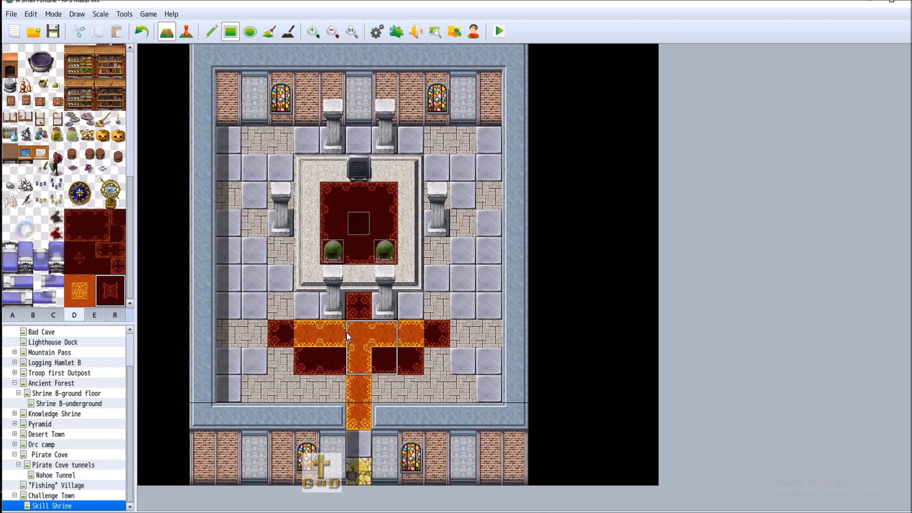
left_click(141, 31)
left_click(309, 340)
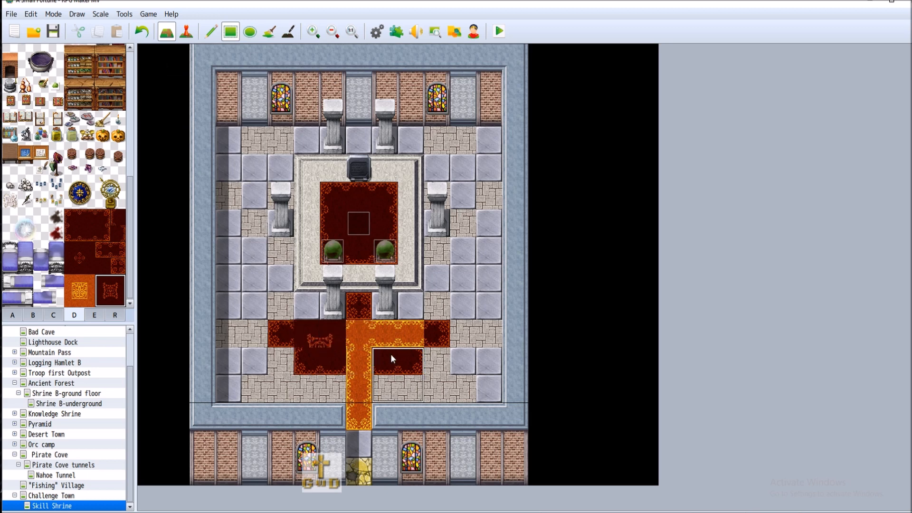
left_click(142, 32)
Cover the left and right halves of the cross's horizontal arm with two-tile strips of dark red top-edge carpet.
left_click(72, 218)
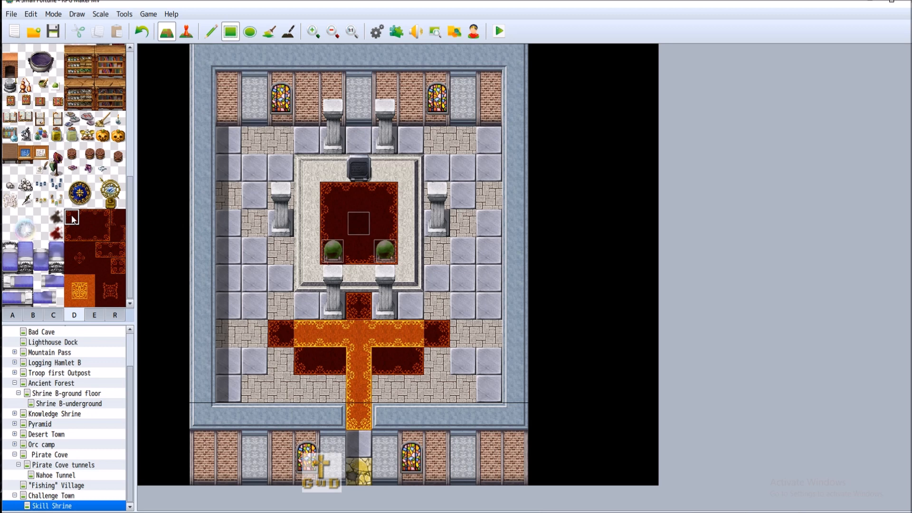
left_click_drag(72, 218, 84, 219)
left_click(299, 329)
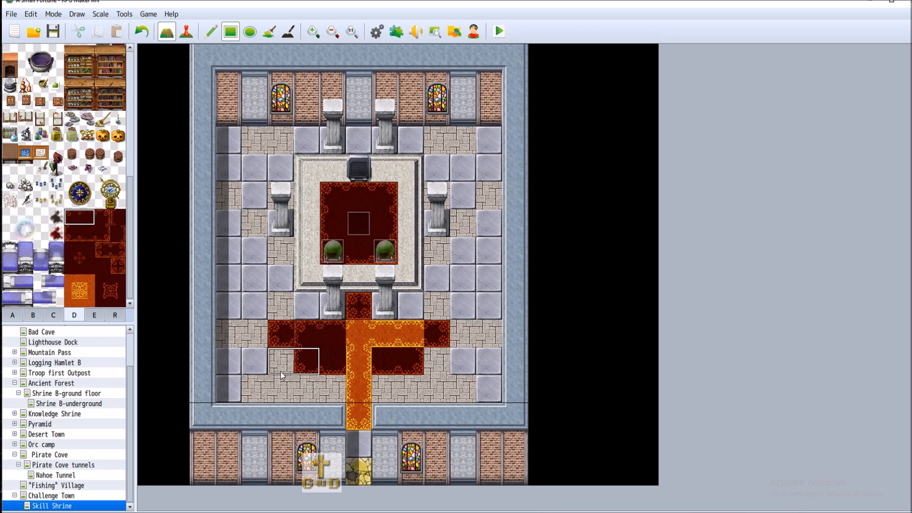
left_click_drag(88, 217, 102, 218)
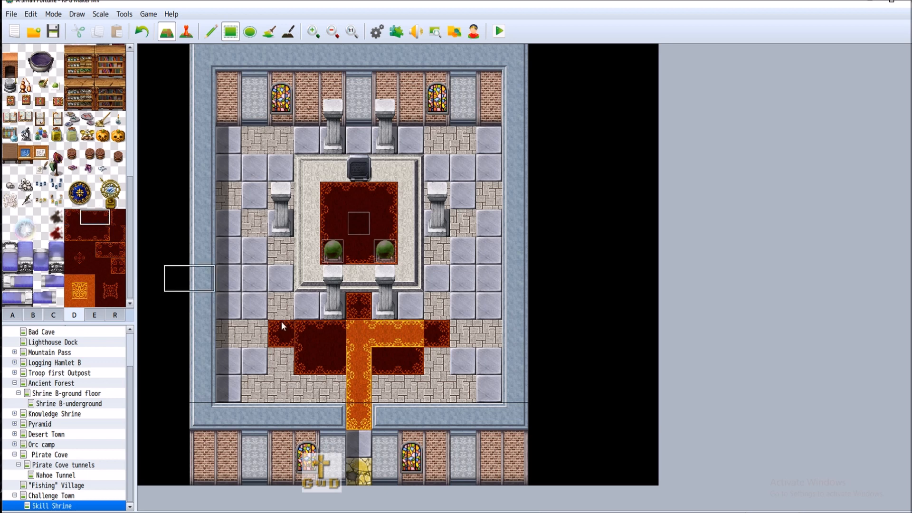
left_click(380, 335)
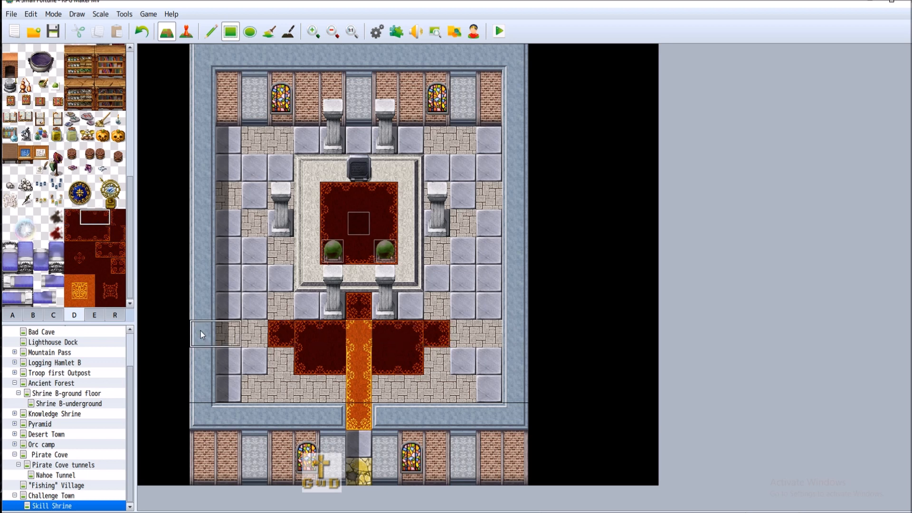
Place dark red carpet at the centre of the upper row, the bottom-edge tile in the doorway, and the ornate tile above it.
left_click(87, 217)
left_click(87, 233)
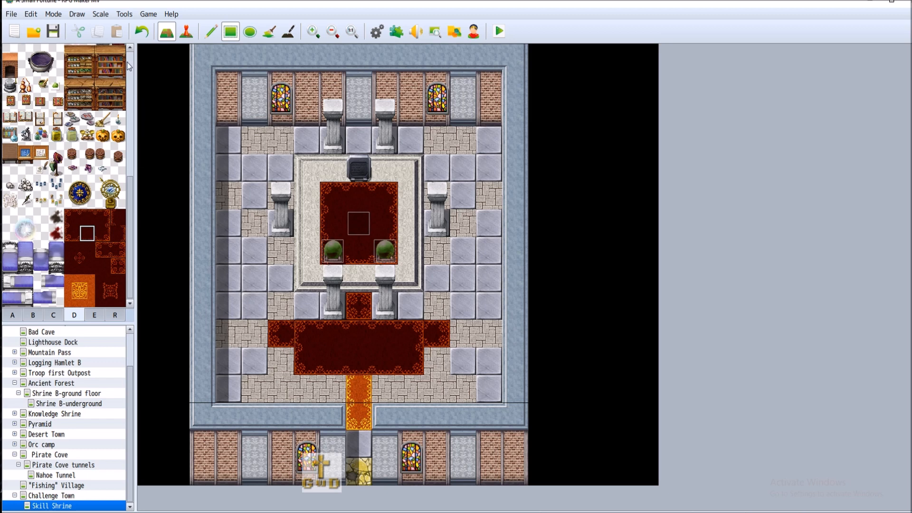
left_click(144, 37)
left_click(359, 417)
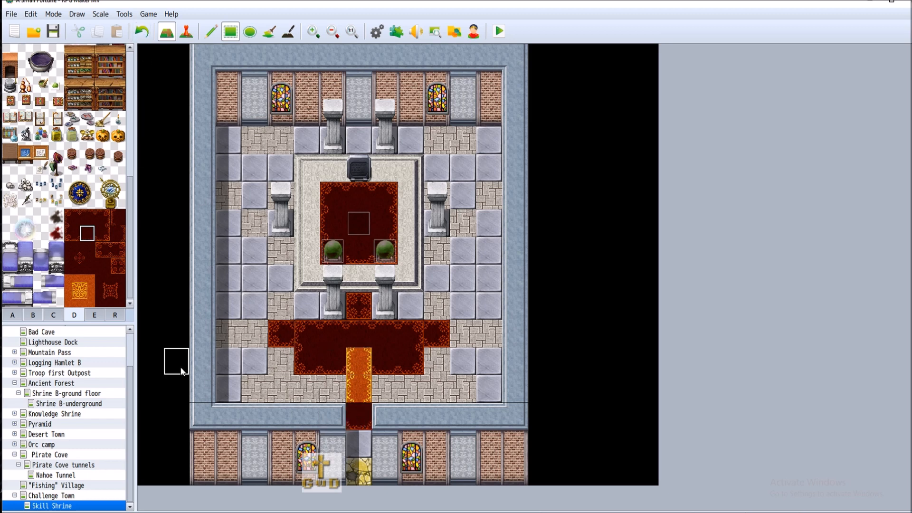
left_click(118, 267)
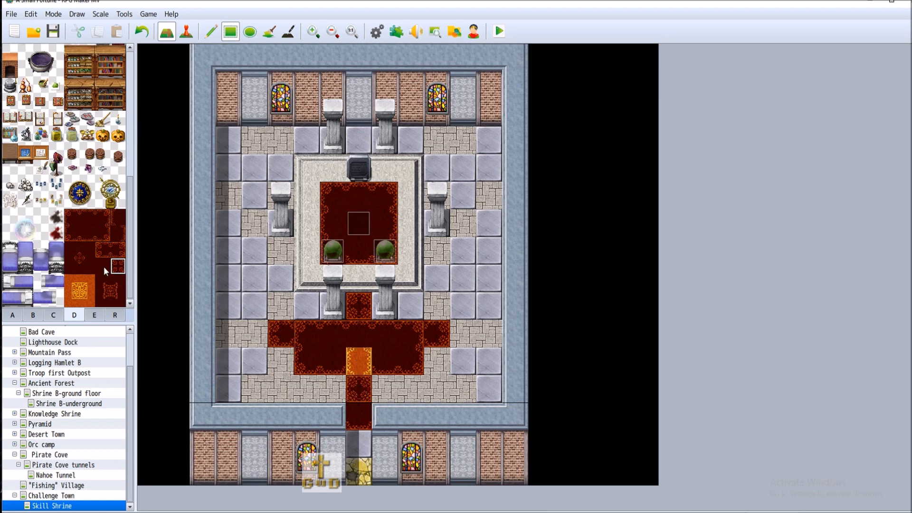
Try the dark red right-edge carpet tile on the remaining orange-red centre tile.
left_click(121, 230)
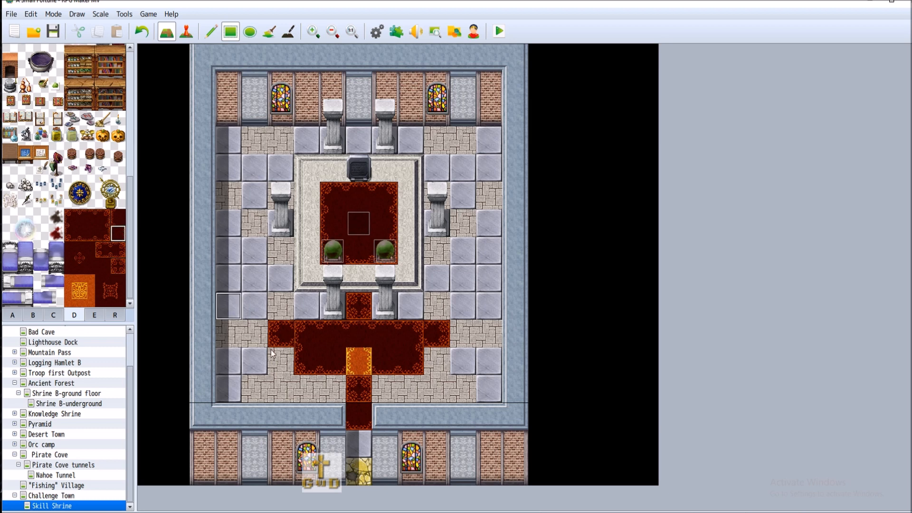
left_click(356, 358)
left_click(142, 32)
left_click(356, 345)
Cover the last orange-red tile in the carpet's lower row with the dark red bottom-edge tile.
left_click(89, 235)
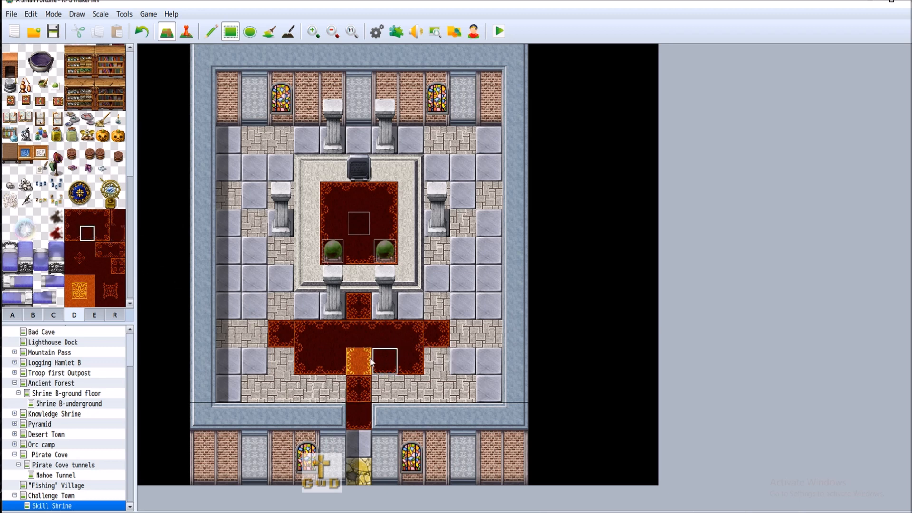
left_click(359, 361)
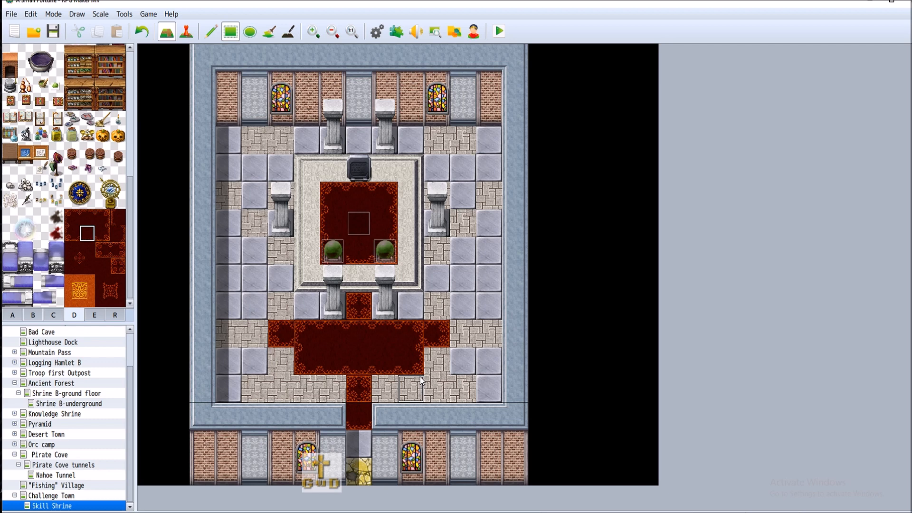
Place the grey stone stairs from tileset A on the platform's front edge, between the two front pillars.
left_click(18, 314)
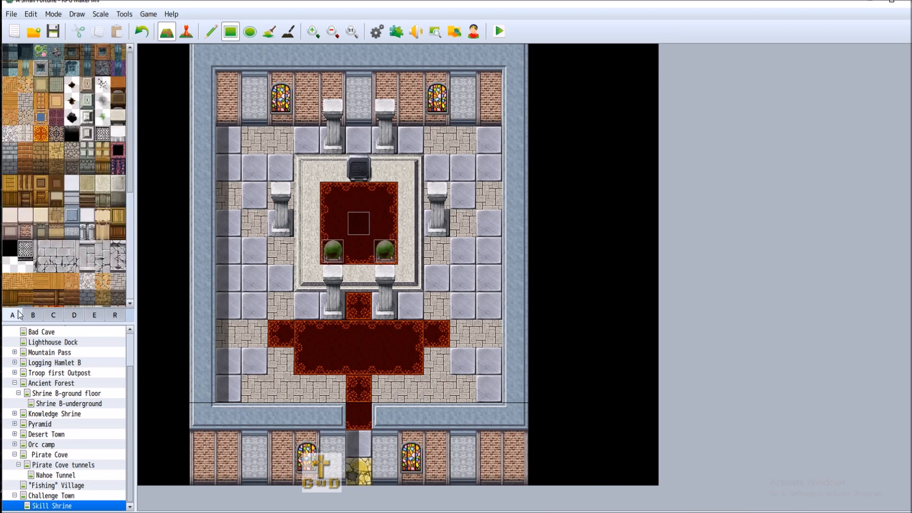
scroll(107, 252, "down", 5)
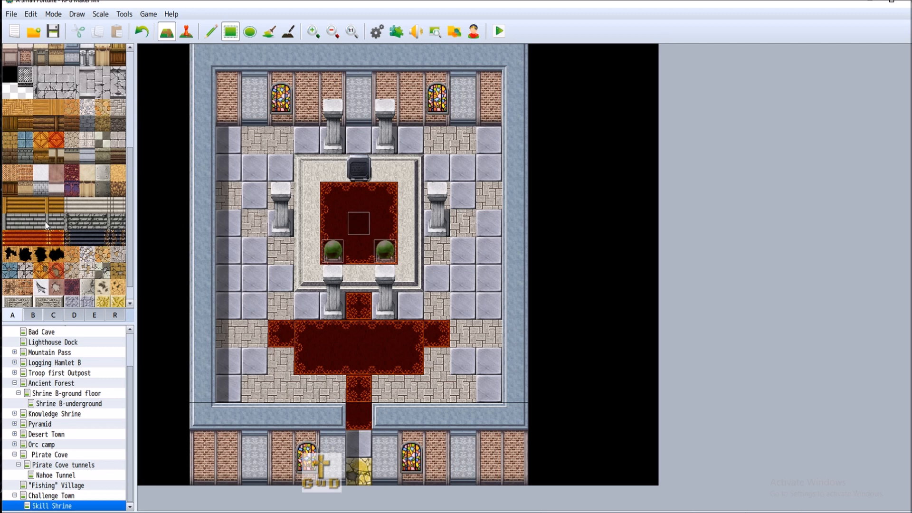
left_click(25, 221)
left_click(359, 303)
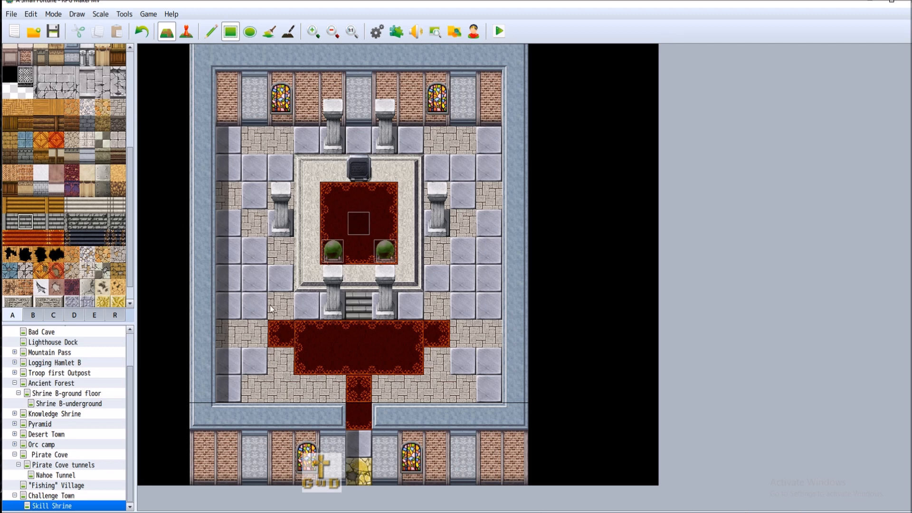
left_click(142, 31)
left_click(359, 278)
left_click(243, 354)
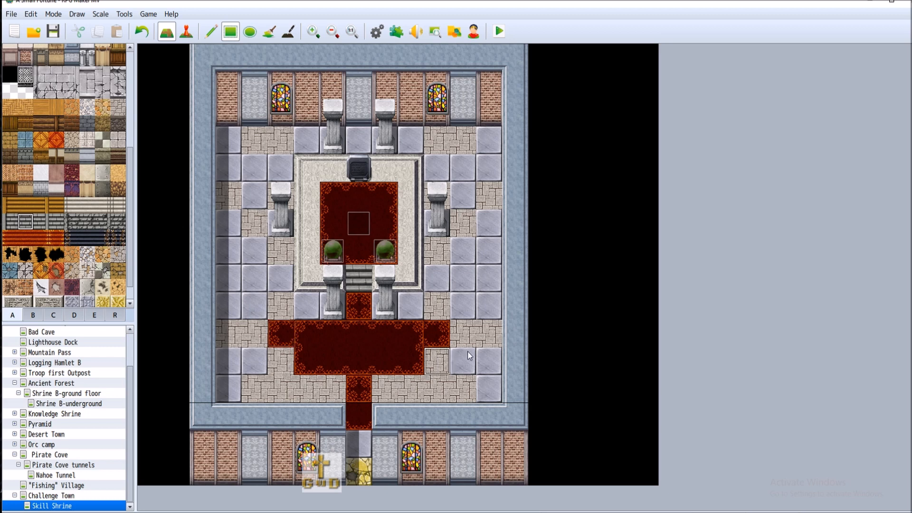
Replace the carpet's outer ornate tiles and the floor beneath them with the grey stone block tile, and save the project.
scroll(82, 284, "down", 1)
left_click(87, 298)
left_click(281, 332)
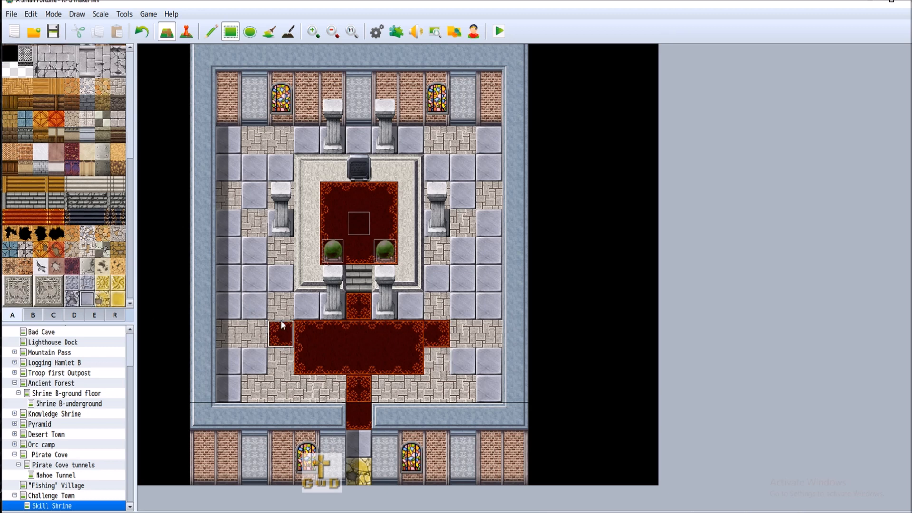
left_click(424, 344)
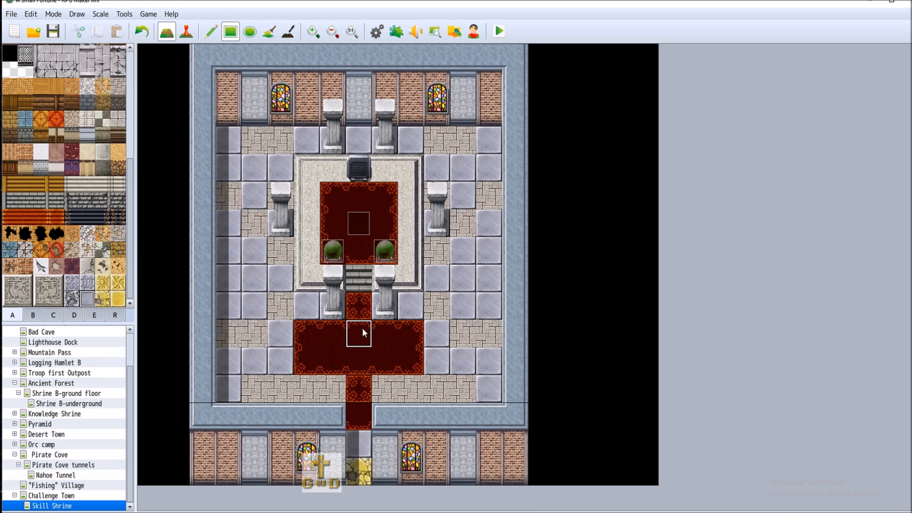
left_click(52, 32)
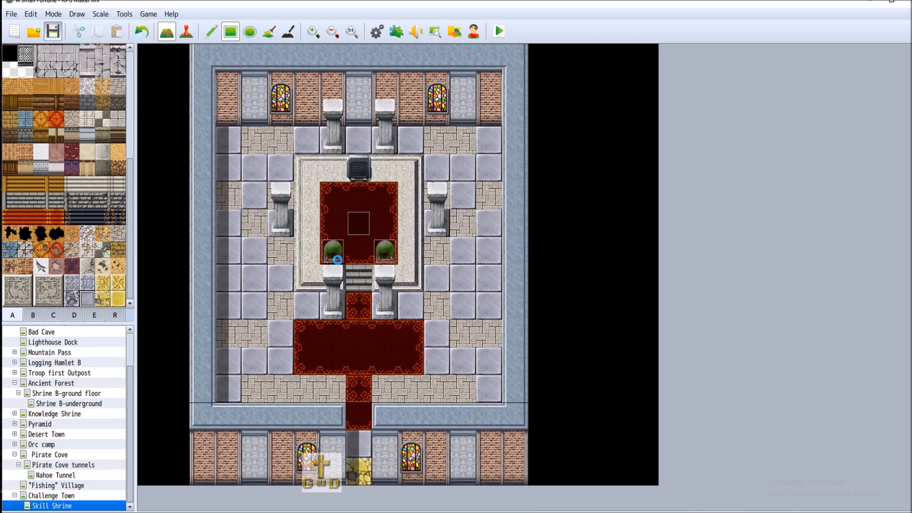
Review the contents of the event on the dark altar at the head of the platform carpet.
left_click(186, 31)
right_click(357, 169)
left_click(410, 175)
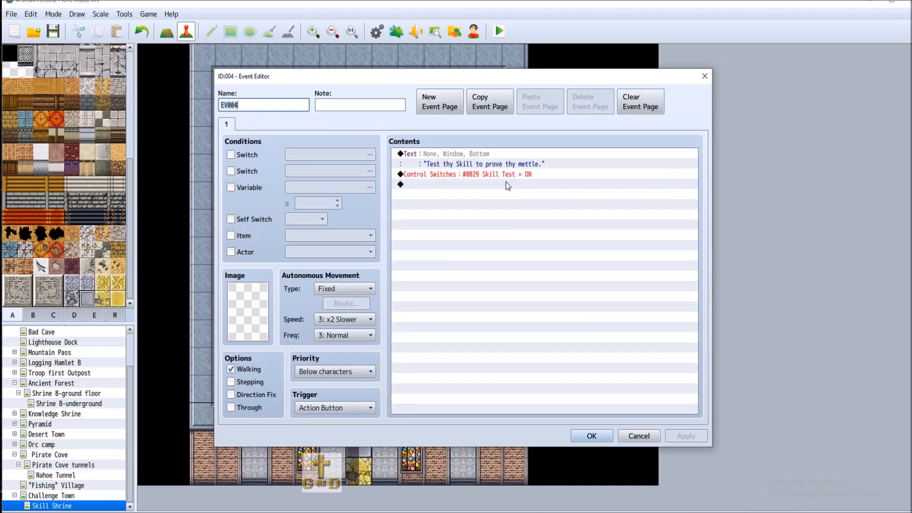
left_click(637, 436)
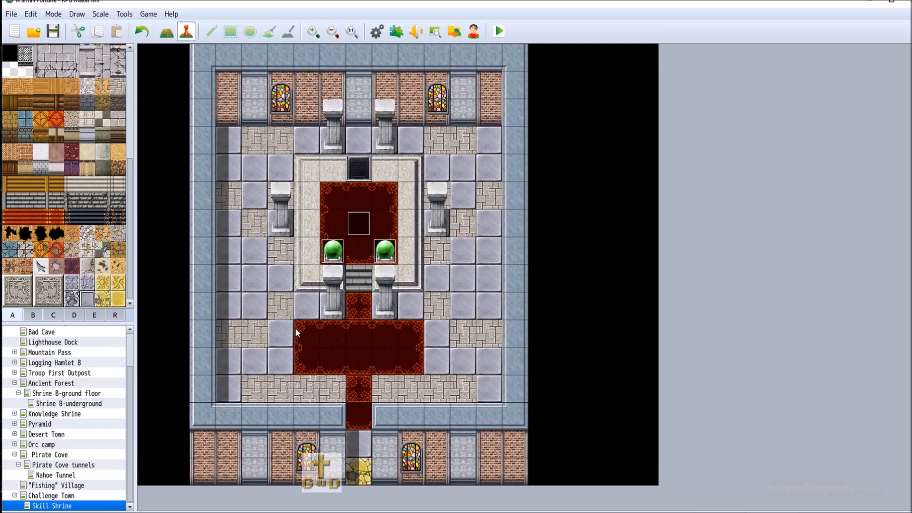
Check the second page of the event at the centre of the platform carpet.
right_click(360, 222)
left_click(390, 230)
left_click(242, 124)
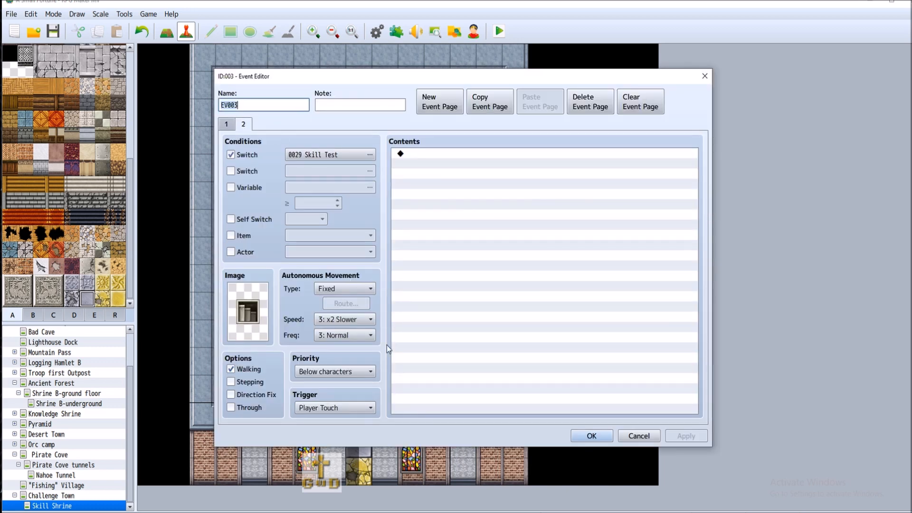
left_click(650, 436)
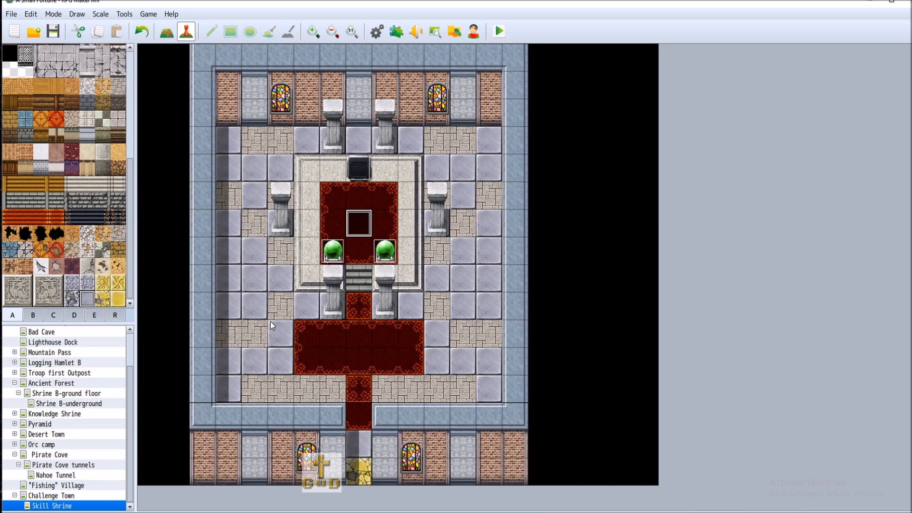
Create a transfer event on the yellow stone entrance tile leading to Challenge Town (16,19), with direction Down.
left_click(367, 472)
right_click(367, 473)
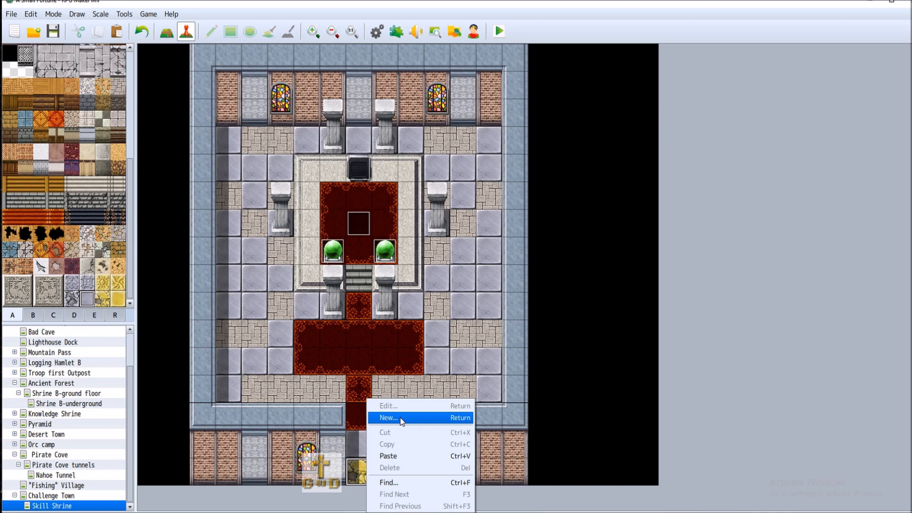
mouse_move(418, 511)
left_click(513, 502)
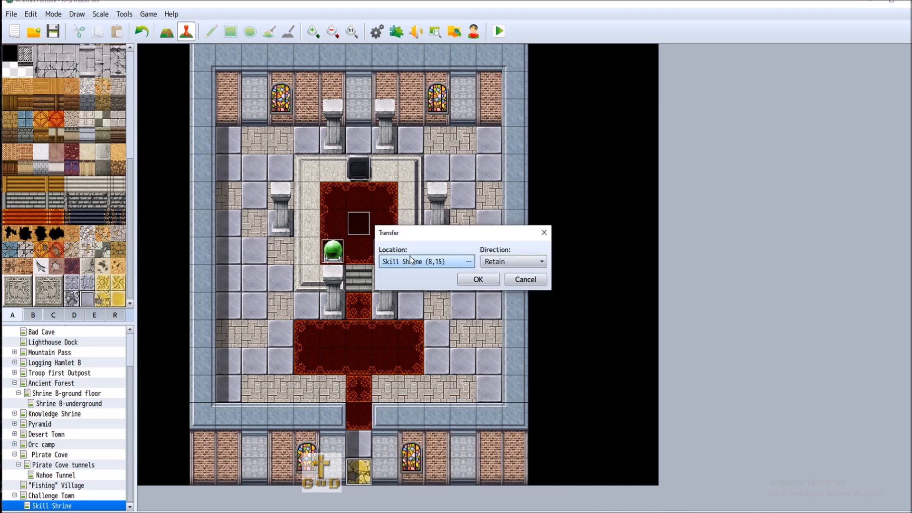
left_click(451, 263)
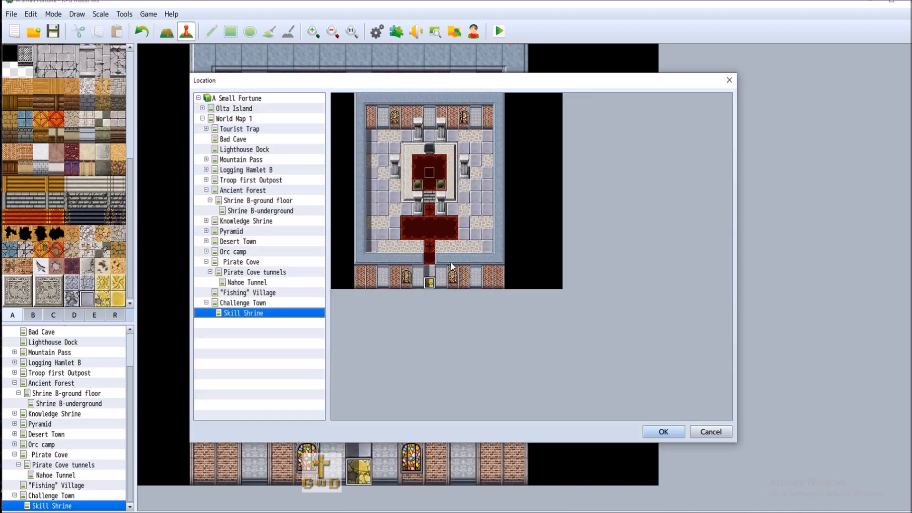
left_click(247, 304)
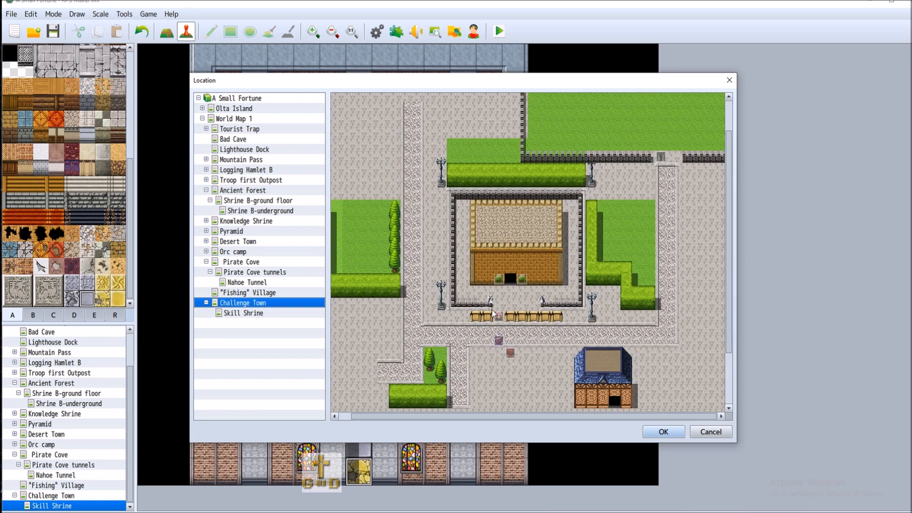
double_click(511, 292)
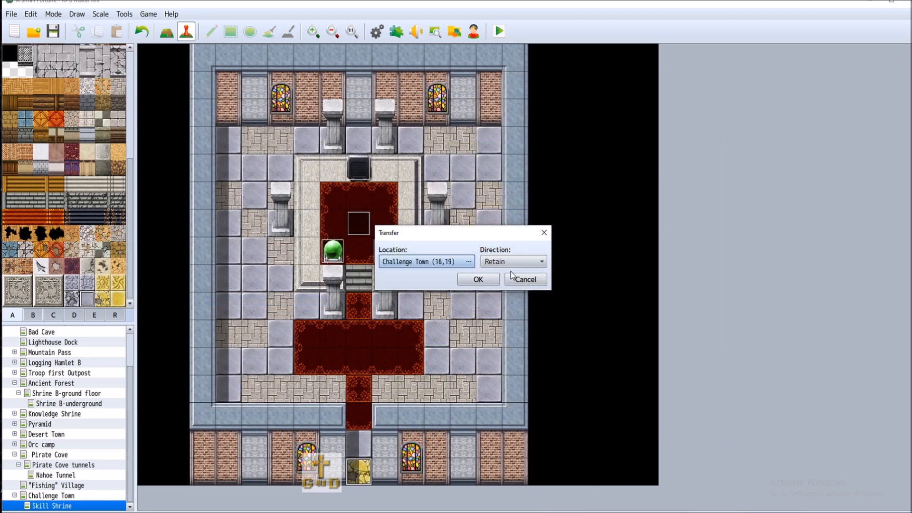
left_click(514, 259)
left_click(494, 286)
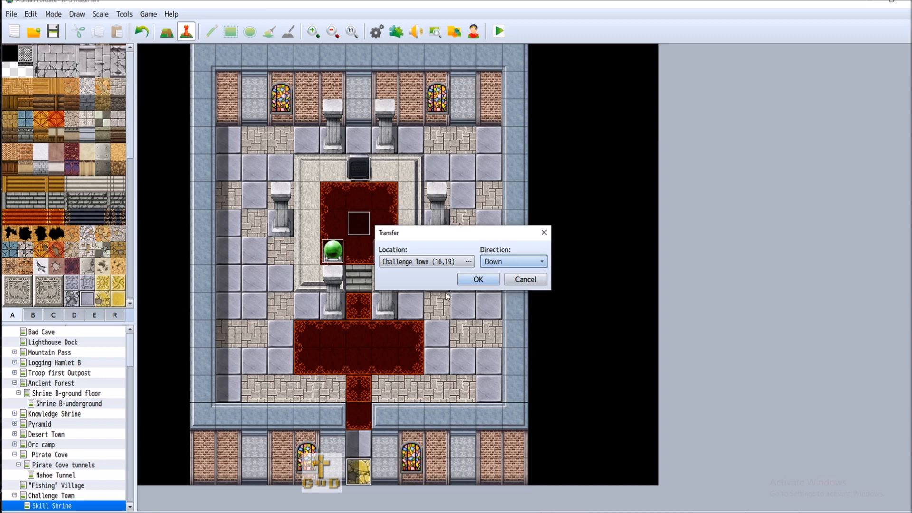
left_click(474, 279)
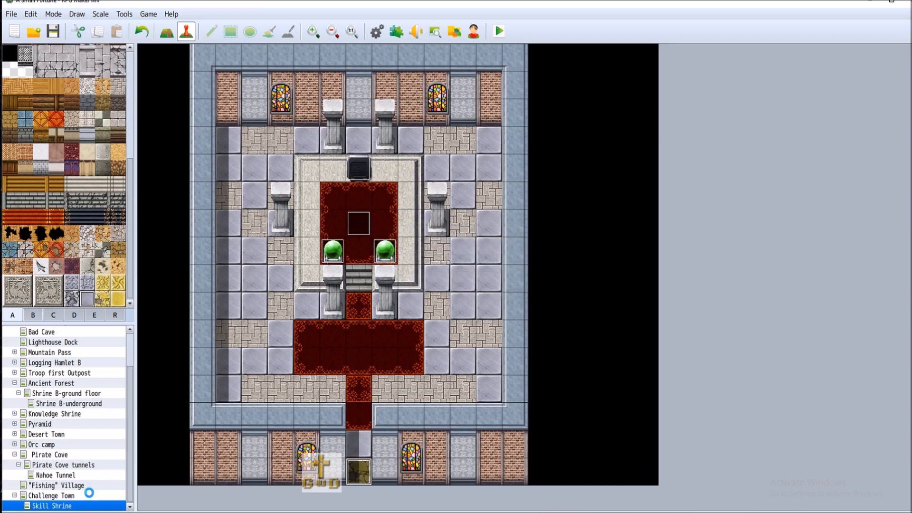
In Challenge Town, create a transfer event on the building's dark doorway leading to Skill Shrine (8,14), with direction Up.
left_click(90, 495)
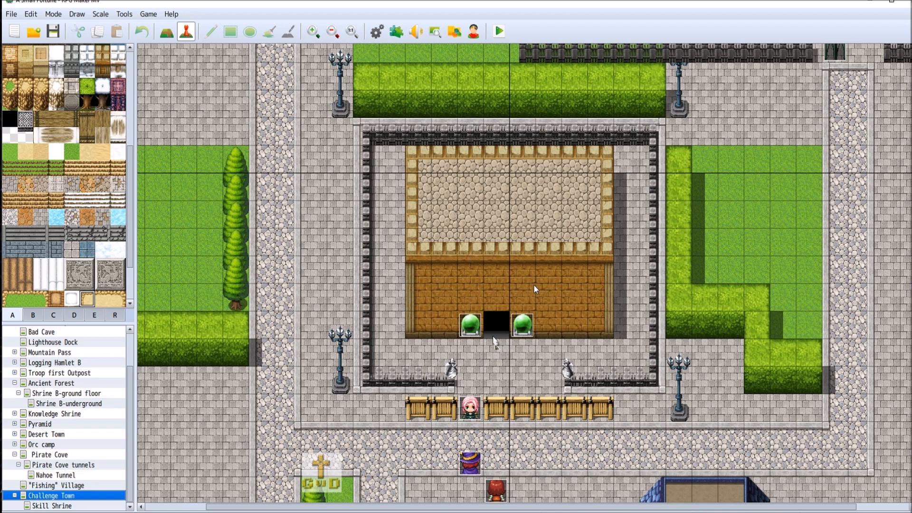
scroll(742, 465, "down", 3)
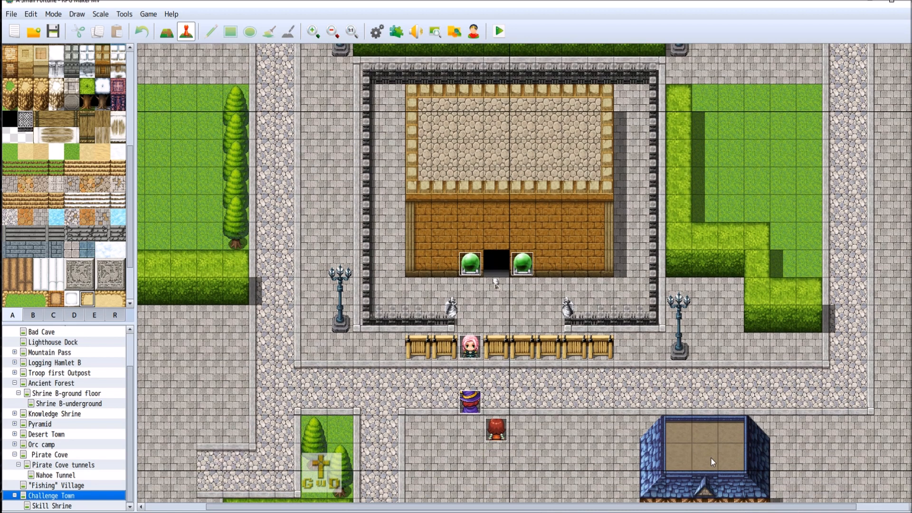
scroll(537, 305, "up", 2)
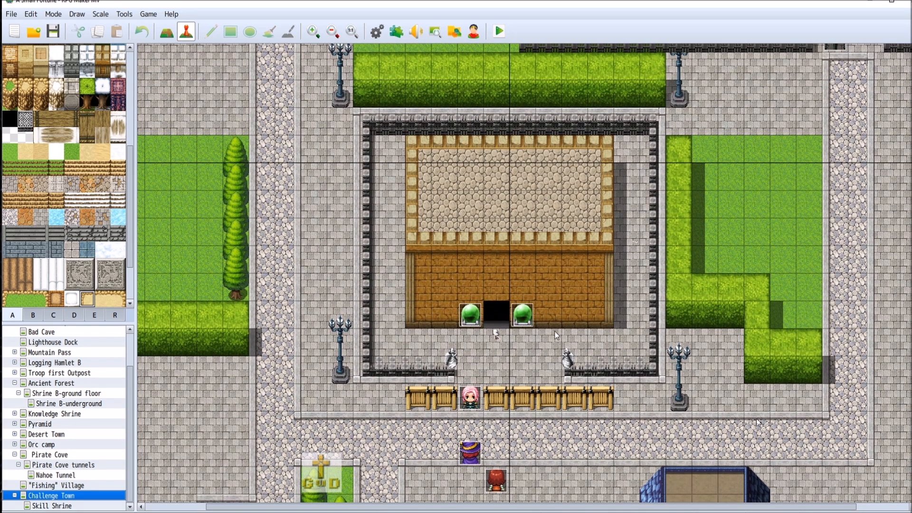
right_click(501, 316)
mouse_move(551, 437)
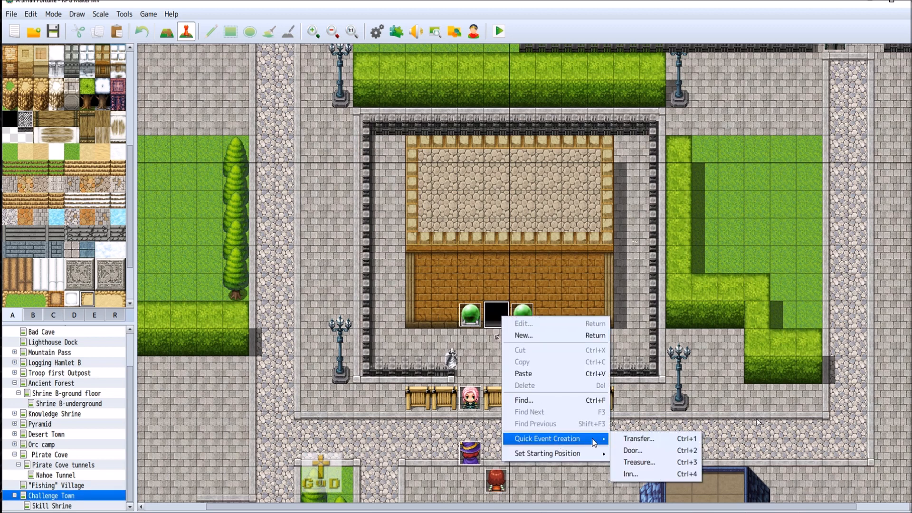
left_click(627, 438)
left_click(465, 261)
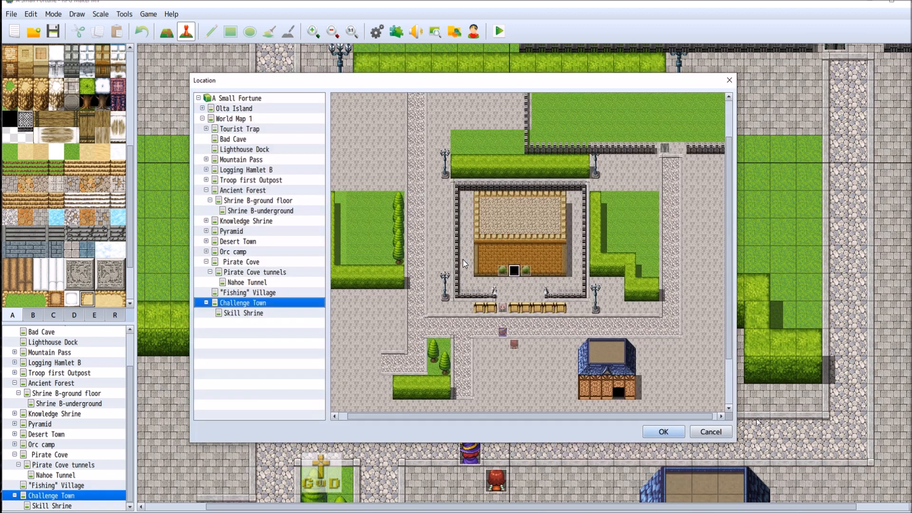
left_click(269, 316)
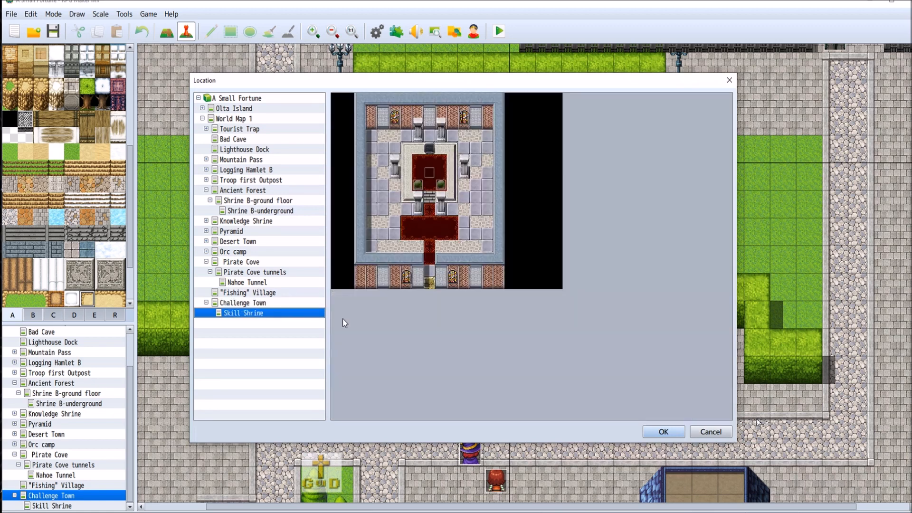
double_click(431, 271)
left_click(513, 262)
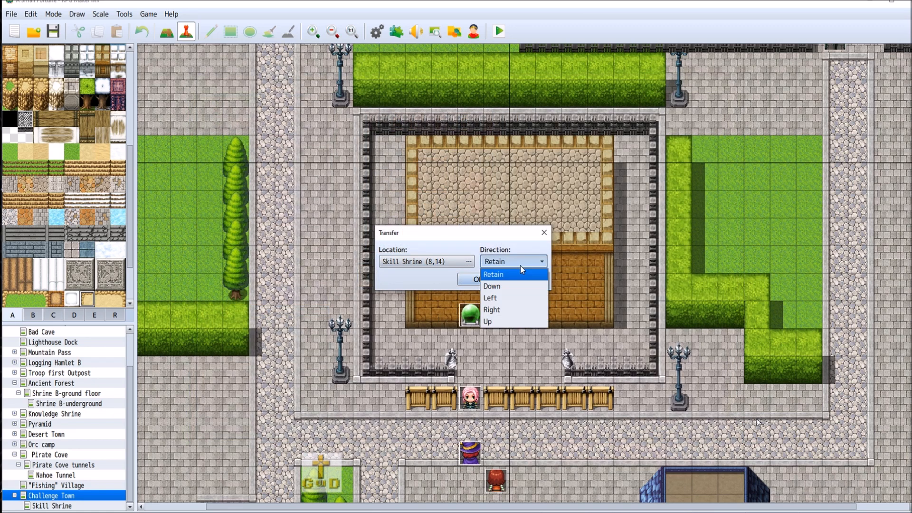
left_click(494, 321)
left_click(474, 279)
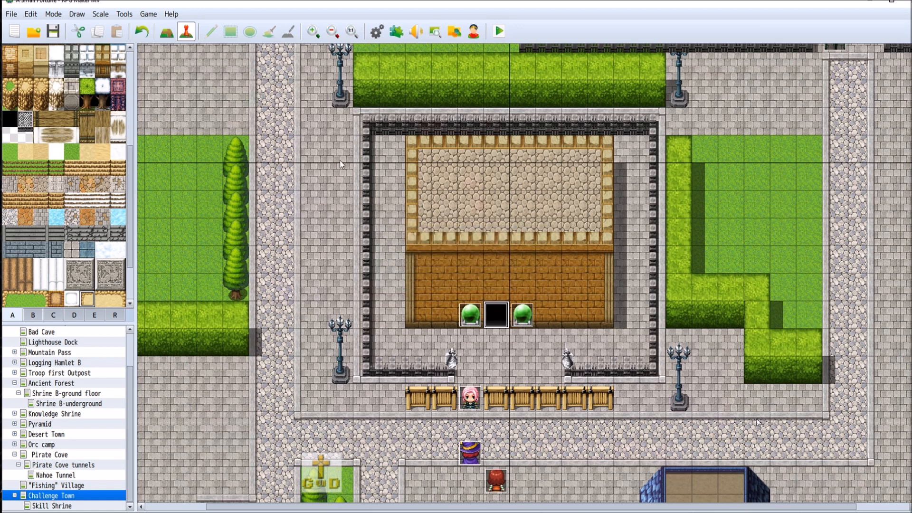
Save the project and reopen the Skill Shrine map.
left_click(55, 33)
left_click(66, 506)
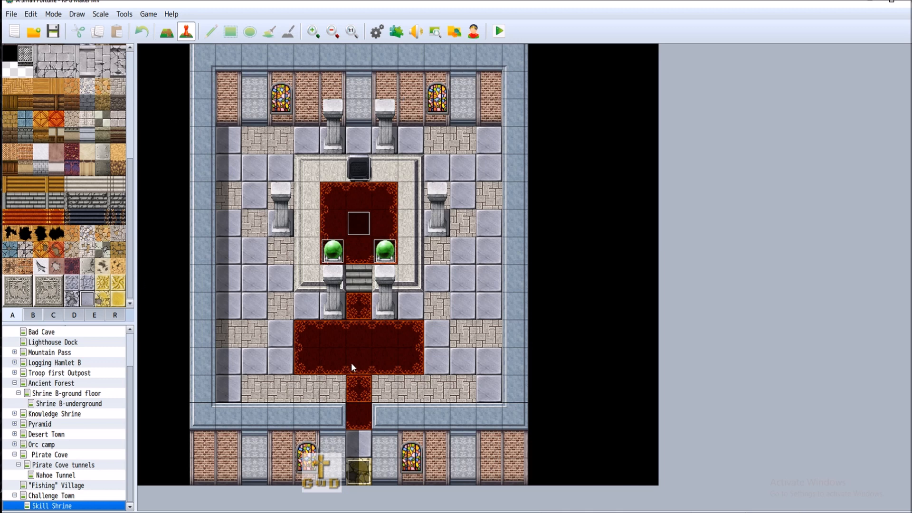
Try the red curtain tiles behind the dark altar and over the pillar west of the platform, undoing each placement.
left_click(34, 316)
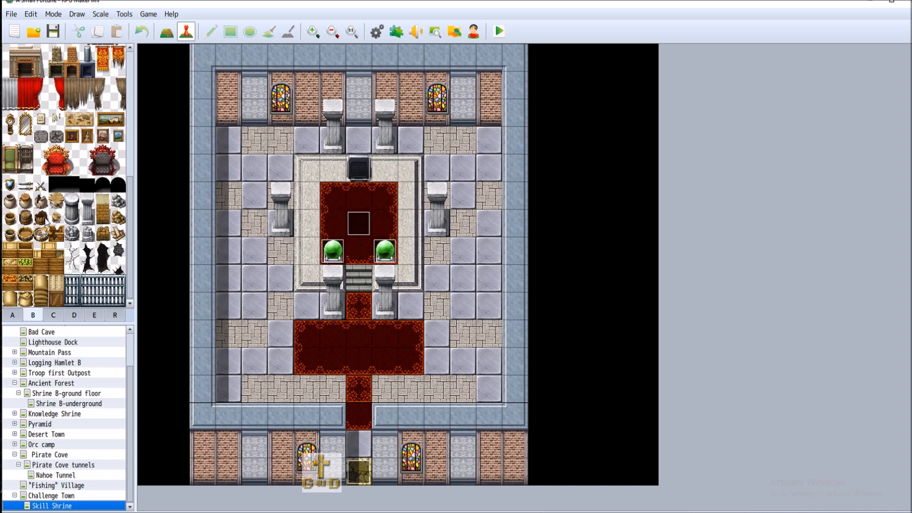
left_click(29, 85)
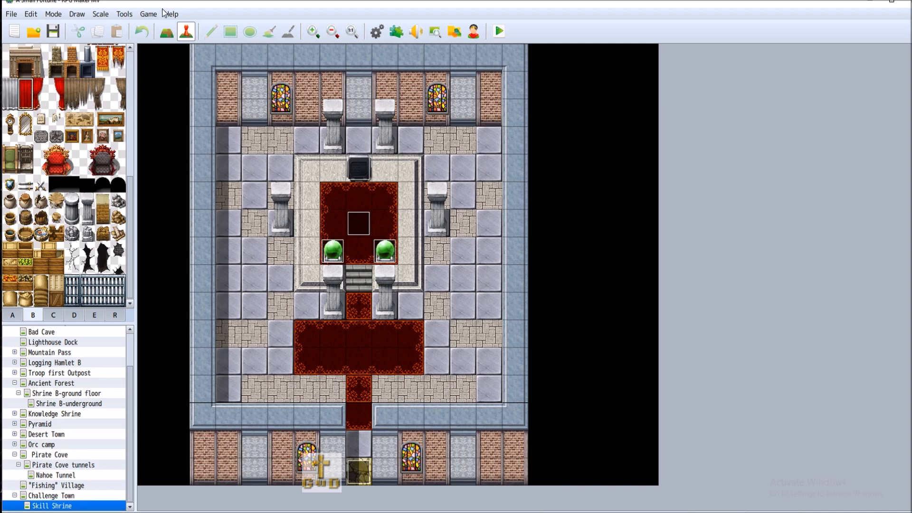
left_click(166, 31)
left_click_drag(361, 111, 369, 143)
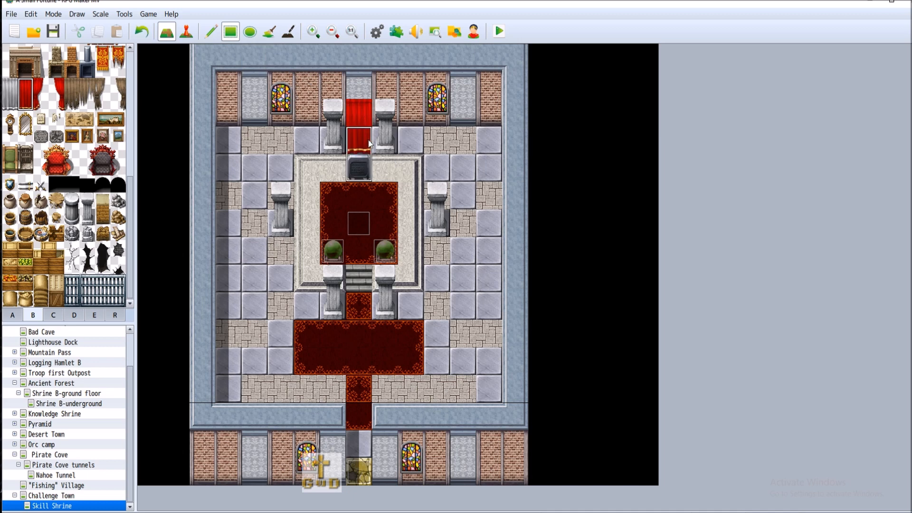
left_click(141, 31)
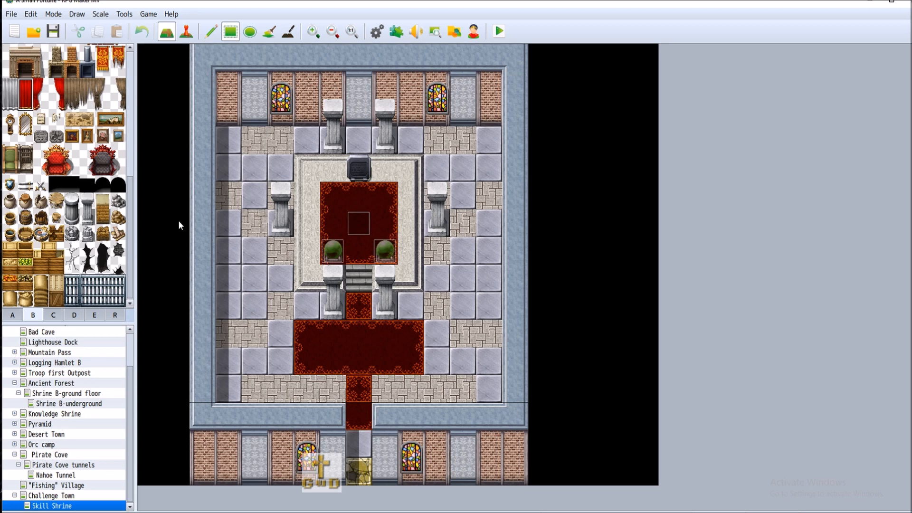
left_click(280, 204)
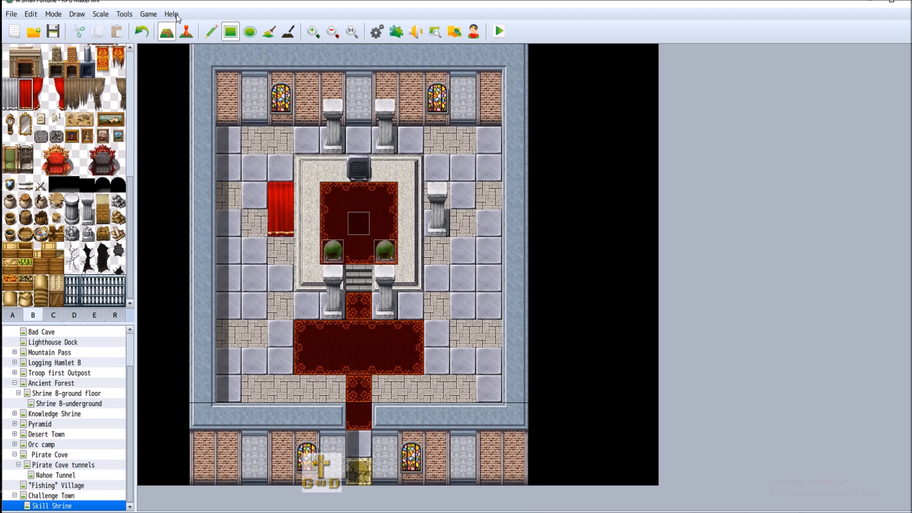
left_click(141, 31)
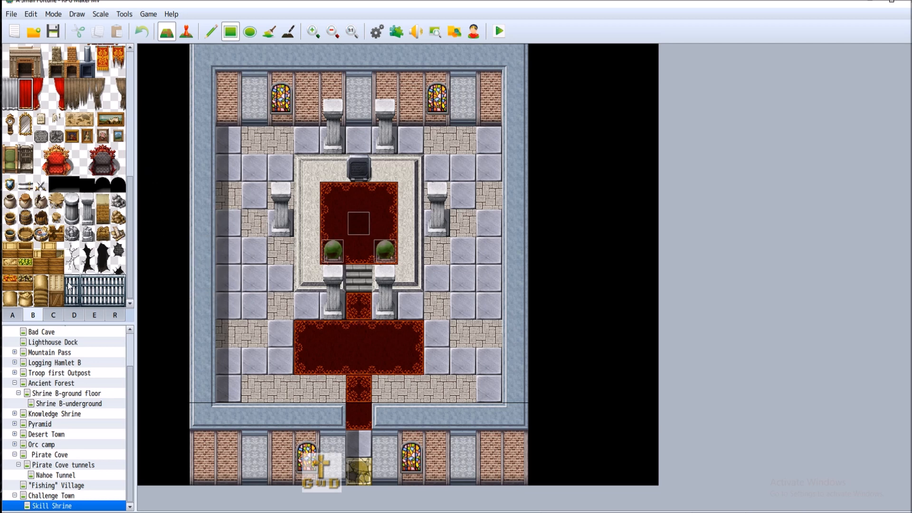
Try the orange flower basket tile beside the two pillars at the foot of the stairs, and undo both placements.
scroll(72, 283, "up", 2)
scroll(61, 236, "up", 3)
scroll(61, 236, "up", 3)
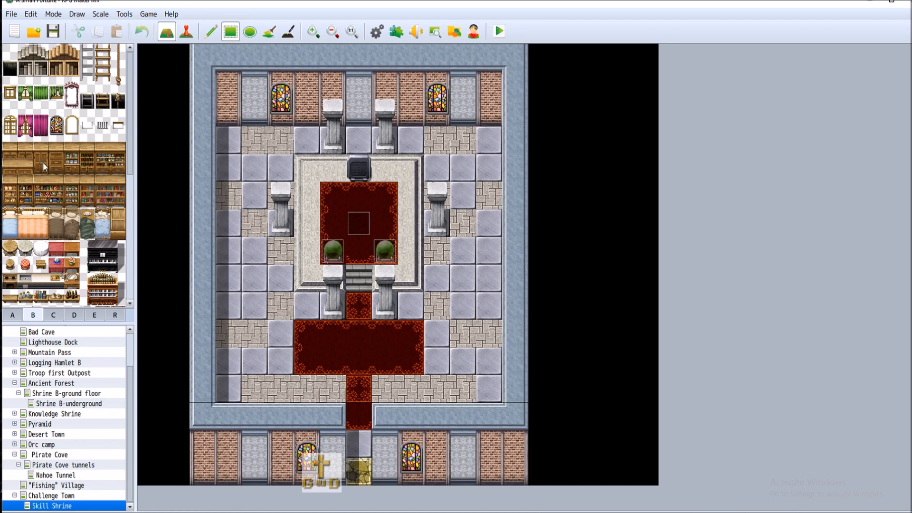
left_click(50, 317)
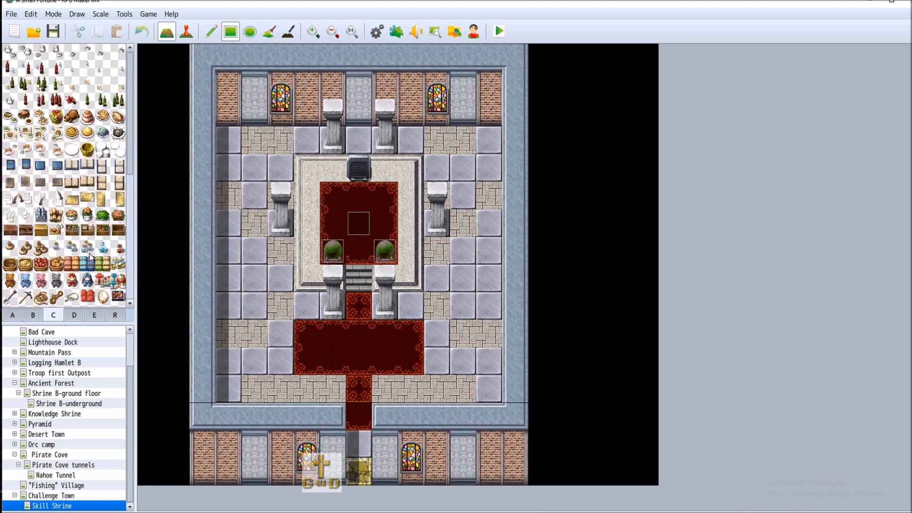
scroll(91, 256, "down", 2)
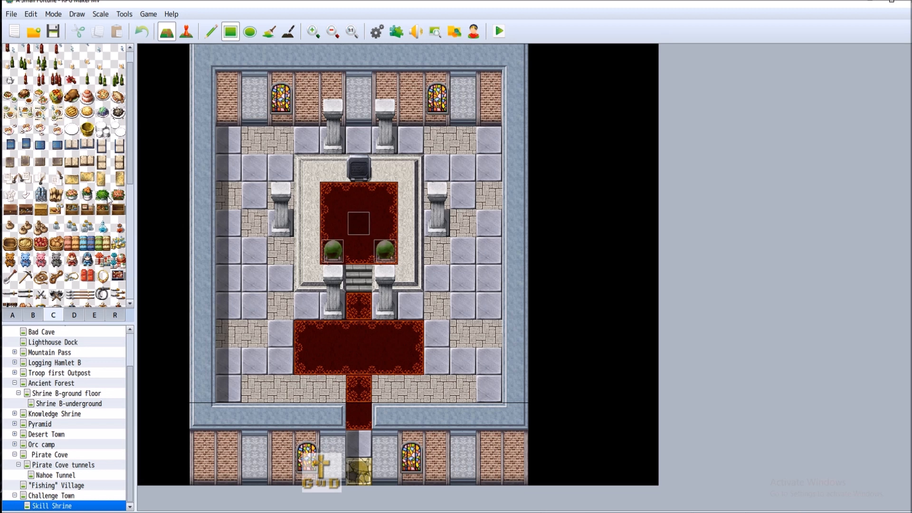
left_click(118, 194)
left_click(409, 302)
left_click(306, 311)
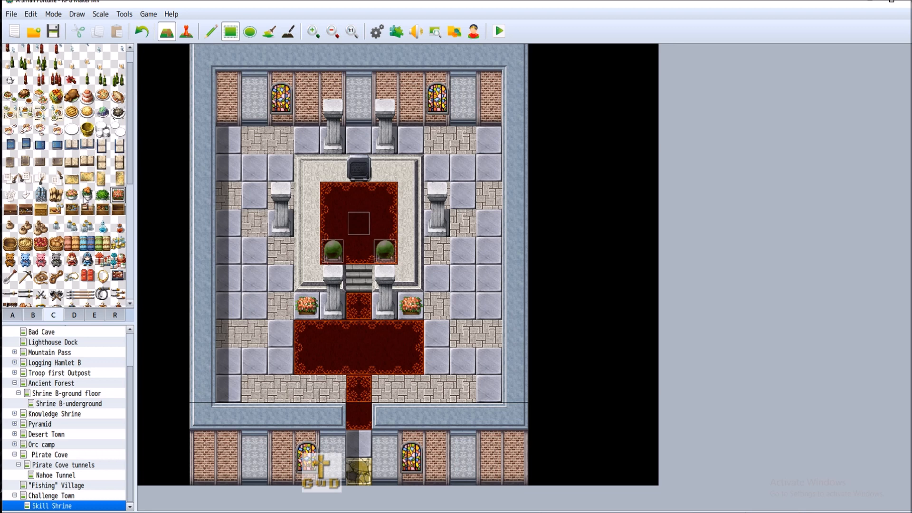
left_click(141, 31)
left_click(141, 32)
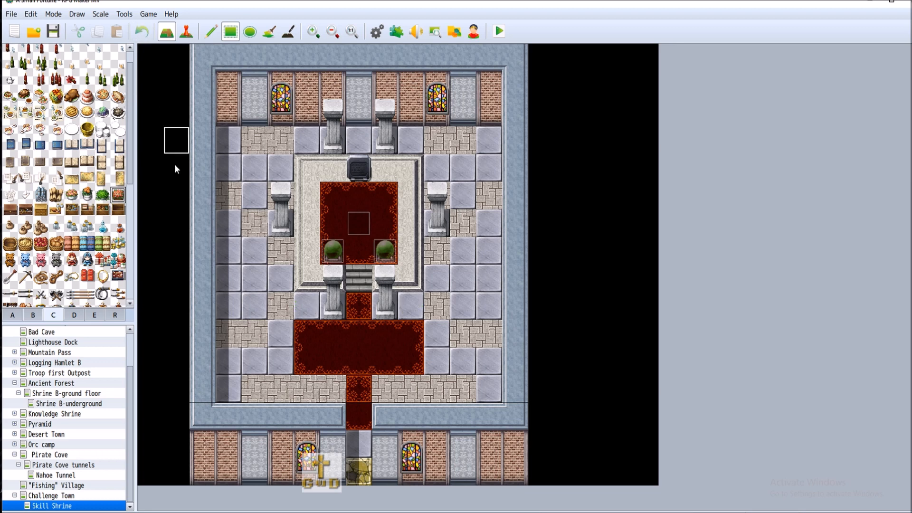
Place flower bowls beside the two pillars flanking the stairs and potted orange flowers in the room's two back corners.
left_click(71, 194)
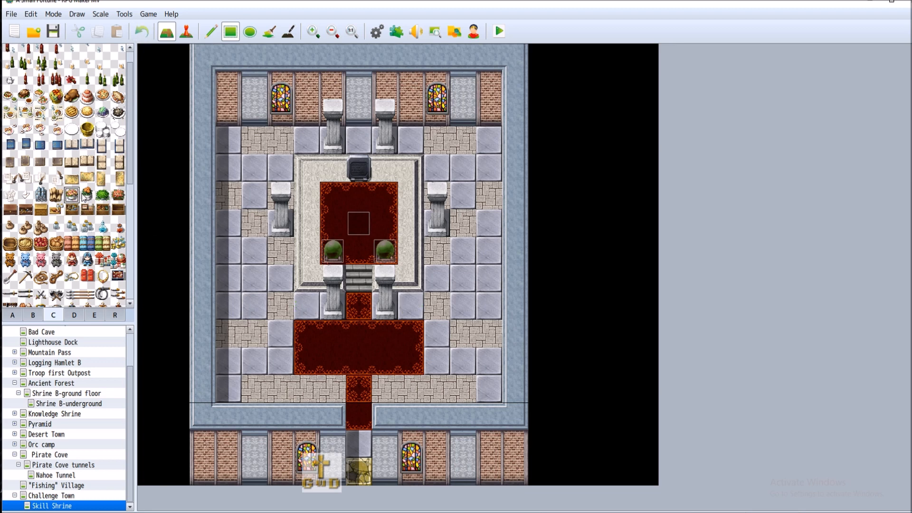
left_click(306, 304)
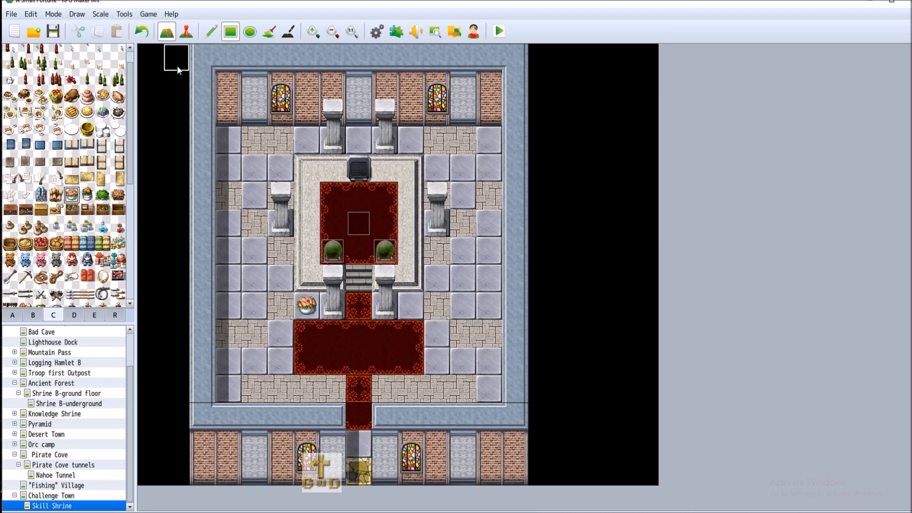
left_click(412, 299)
left_click(87, 195)
left_click(223, 149)
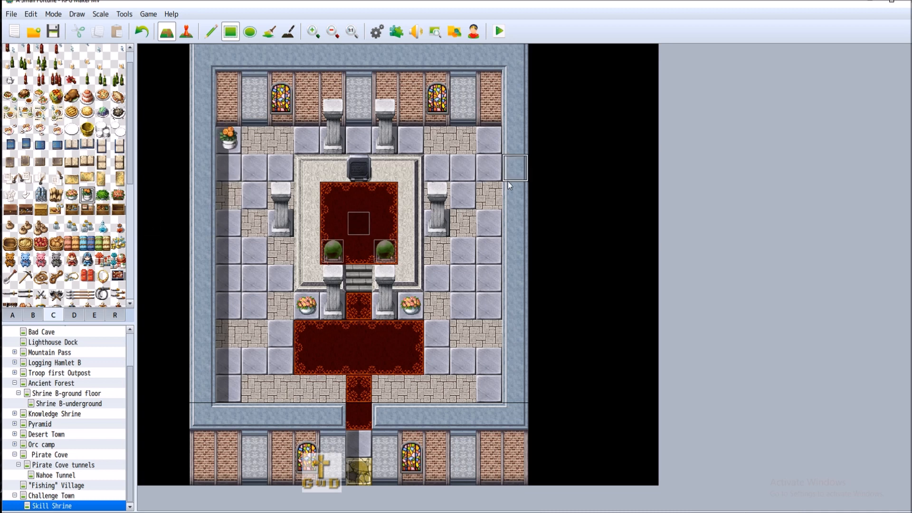
left_click(490, 142)
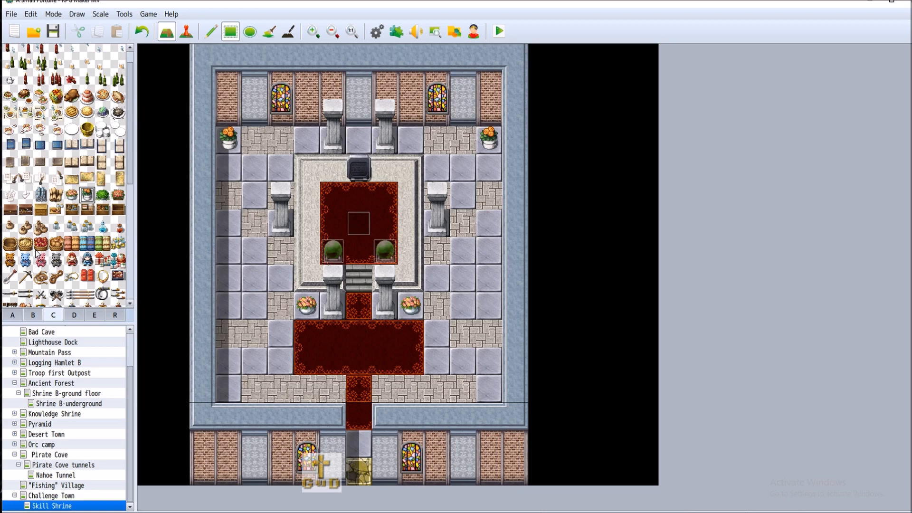
Place the white table end with the golden candlestick directly east of the dark altar on the platform.
scroll(37, 253, "down", 4)
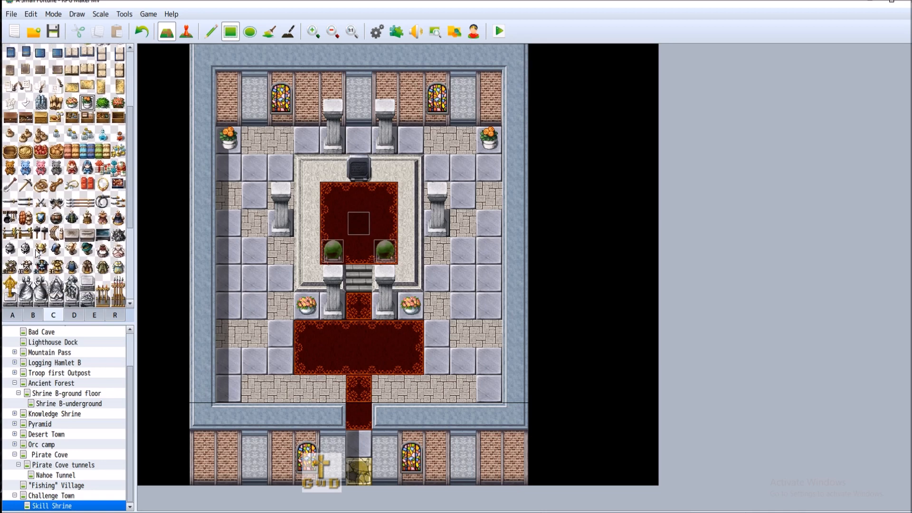
scroll(36, 253, "down", 6)
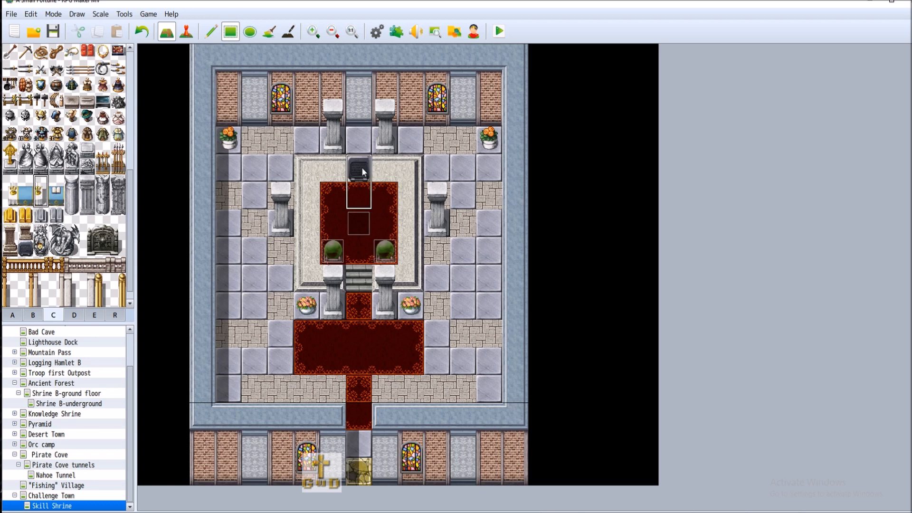
left_click(384, 152)
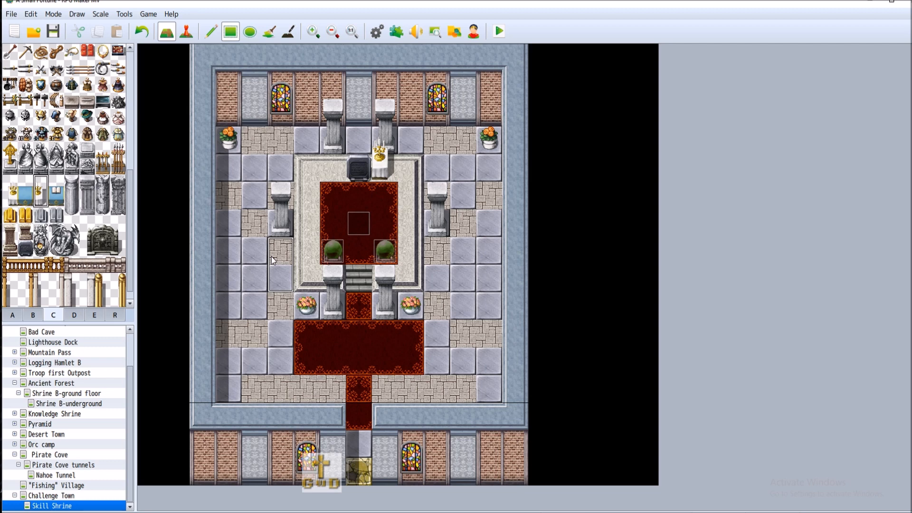
Try the blue-clothed table with an open book on the platform's west edge, and undo the placement.
left_click(56, 186)
left_click_drag(56, 188, 58, 201)
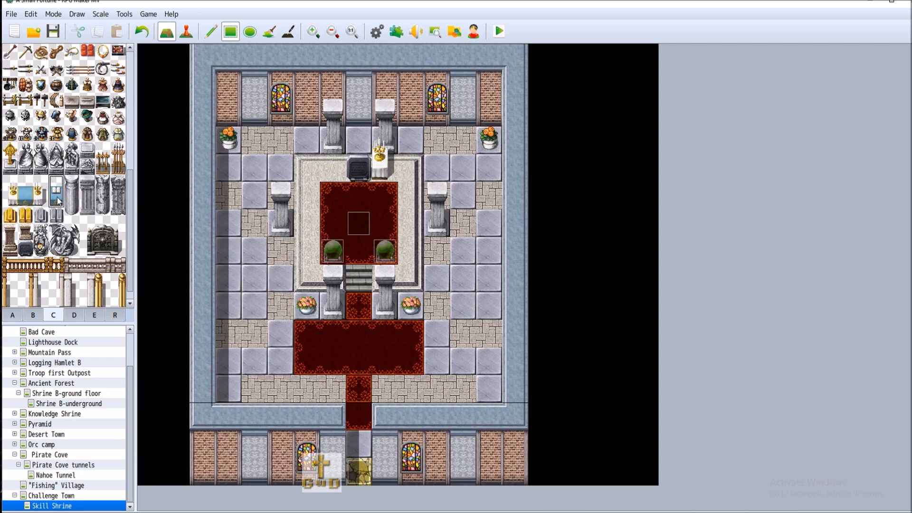
left_click(313, 208)
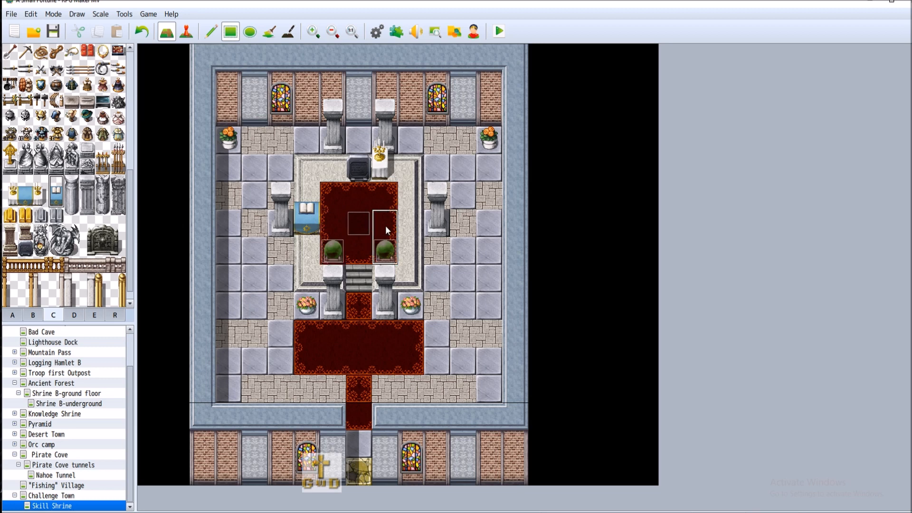
left_click(140, 32)
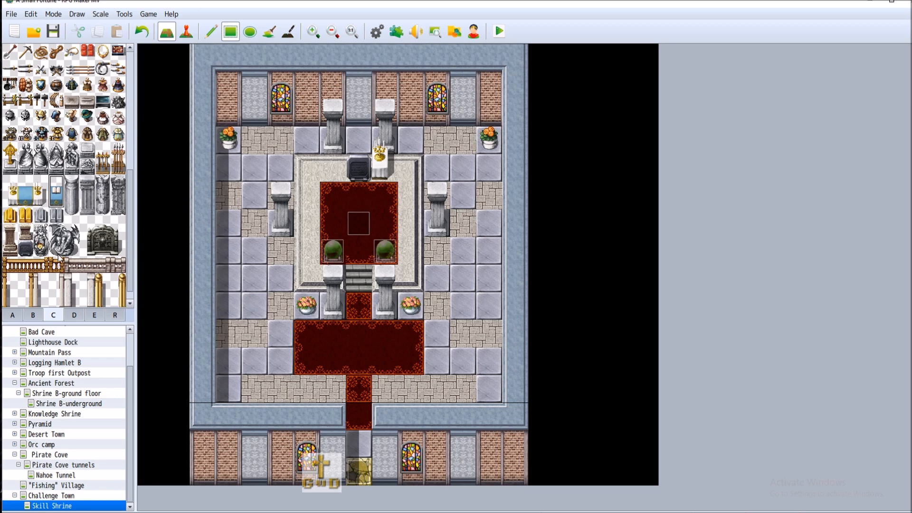
Look through the C, D, E and B tilesets for further decorations that suit the shrine.
scroll(61, 255, "down", 1)
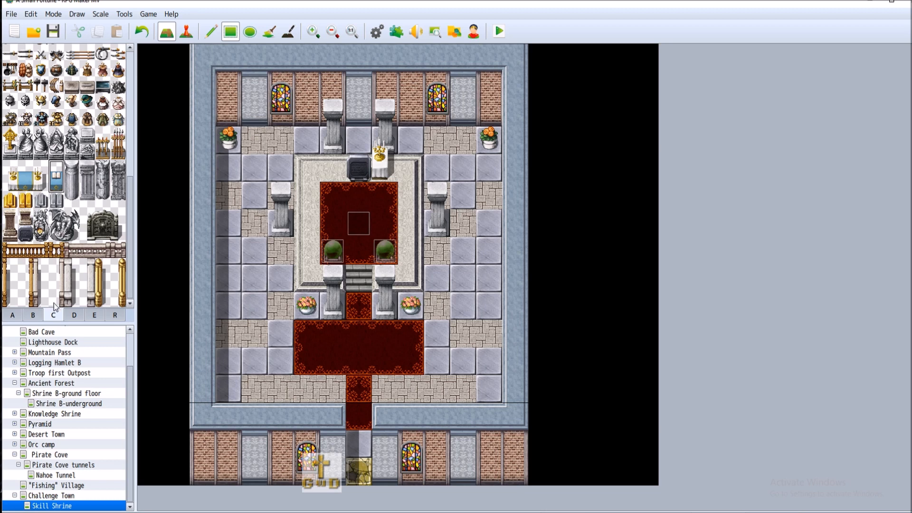
left_click(74, 316)
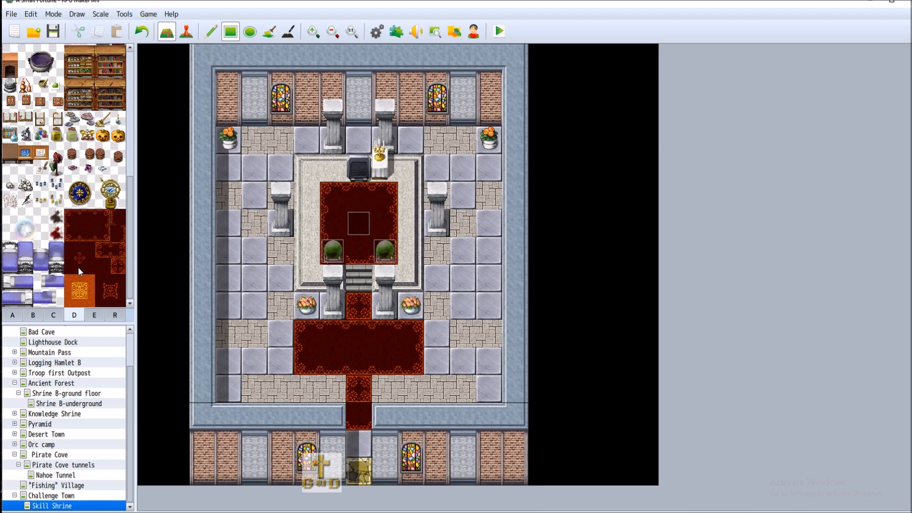
scroll(62, 264, "up", 2)
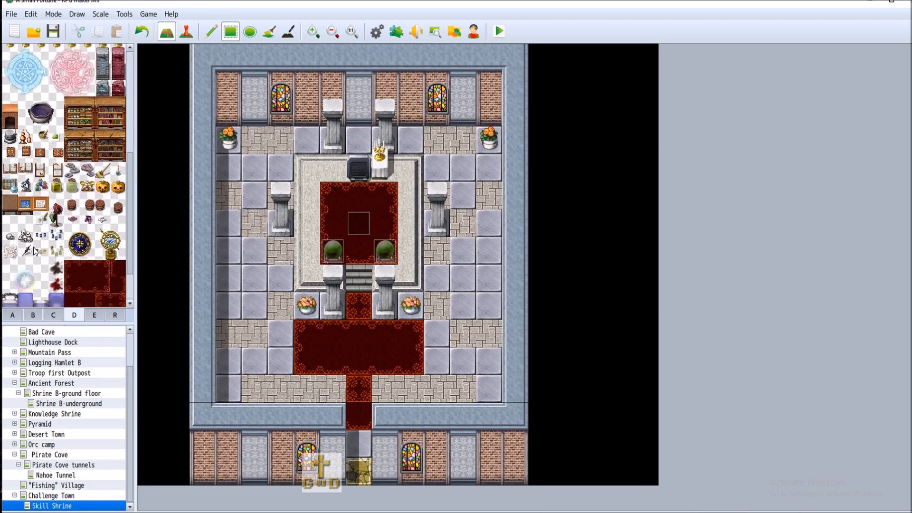
scroll(60, 251, "up", 2)
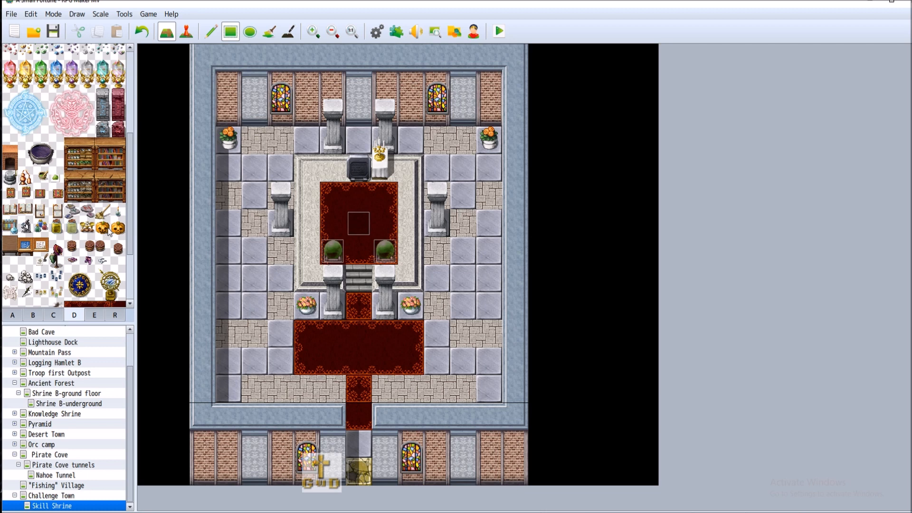
scroll(109, 232, "up", 2)
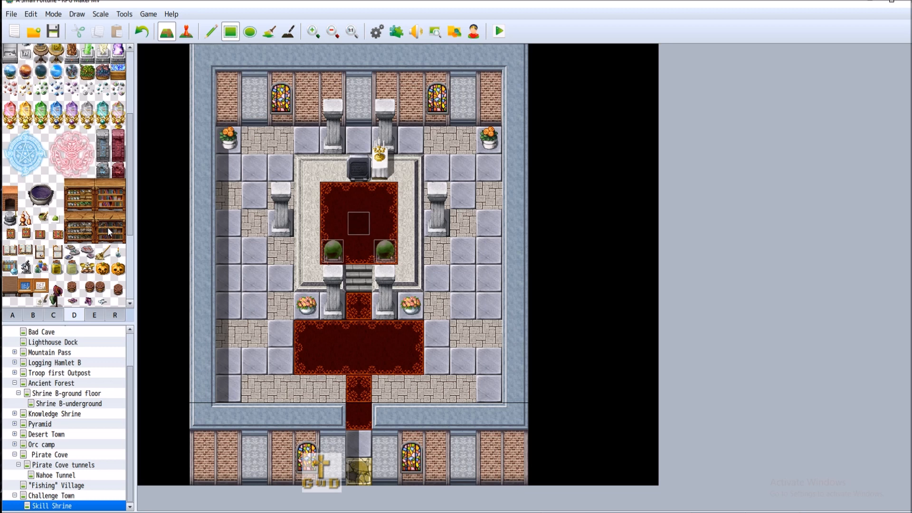
scroll(108, 227, "up", 2)
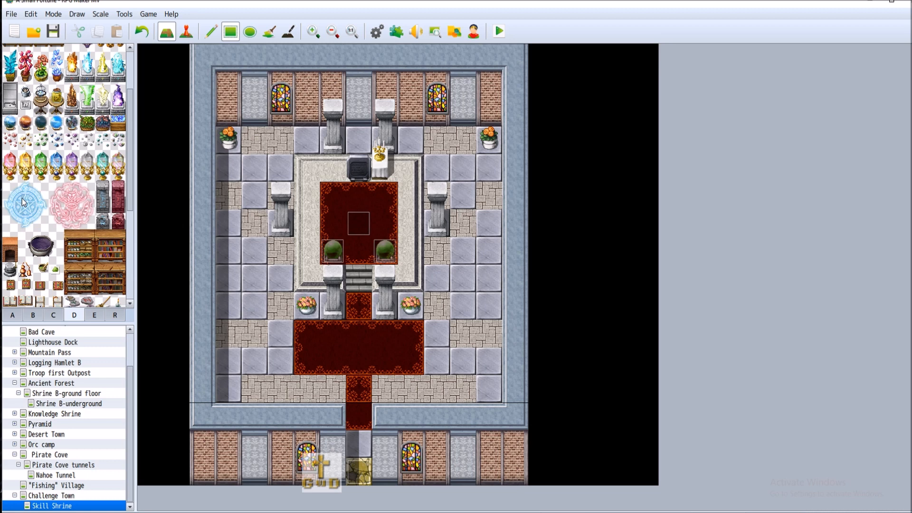
scroll(23, 202, "up", 3)
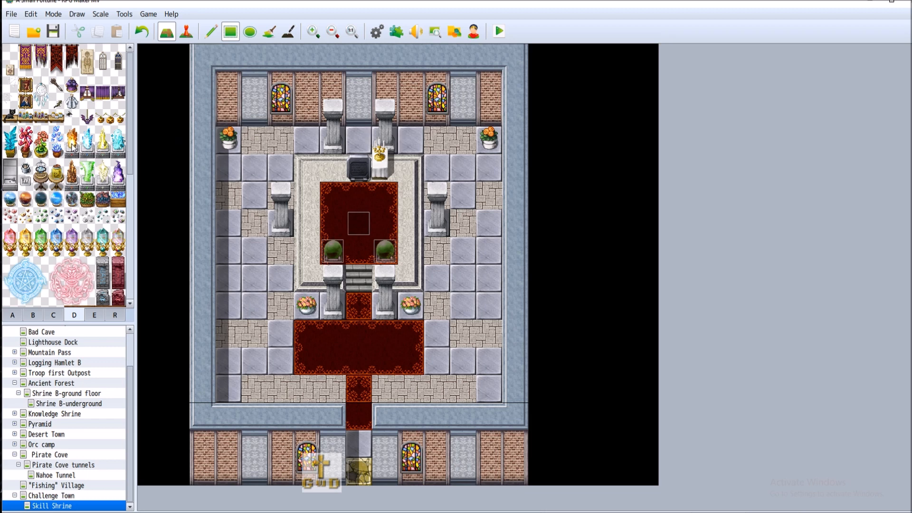
left_click(95, 316)
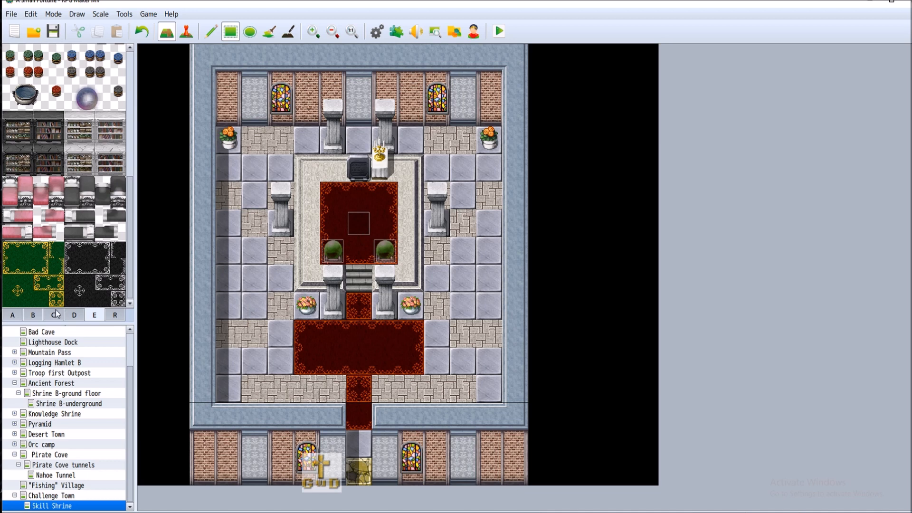
left_click(41, 317)
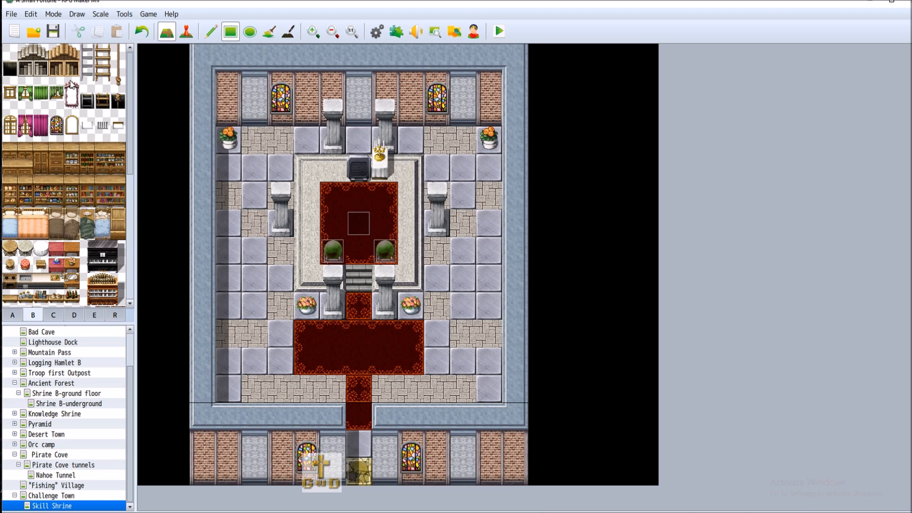
scroll(83, 245, "down", 3)
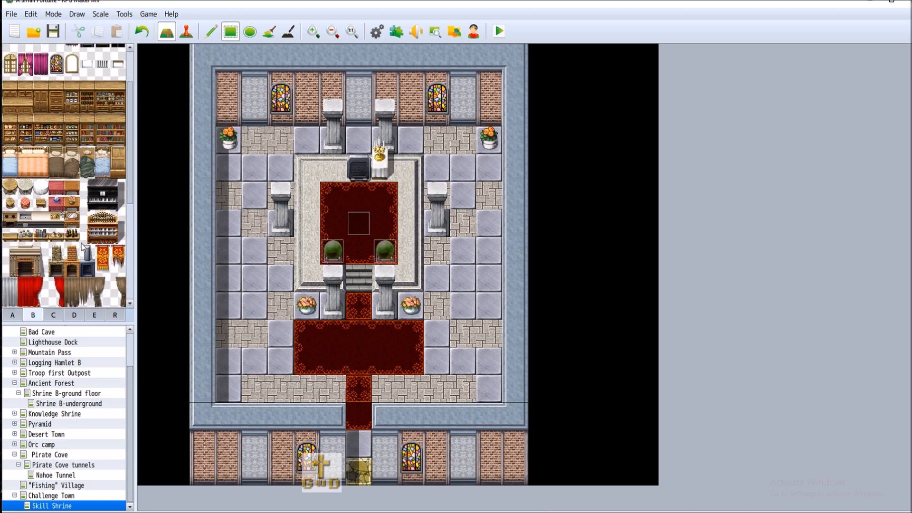
scroll(83, 246, "down", 5)
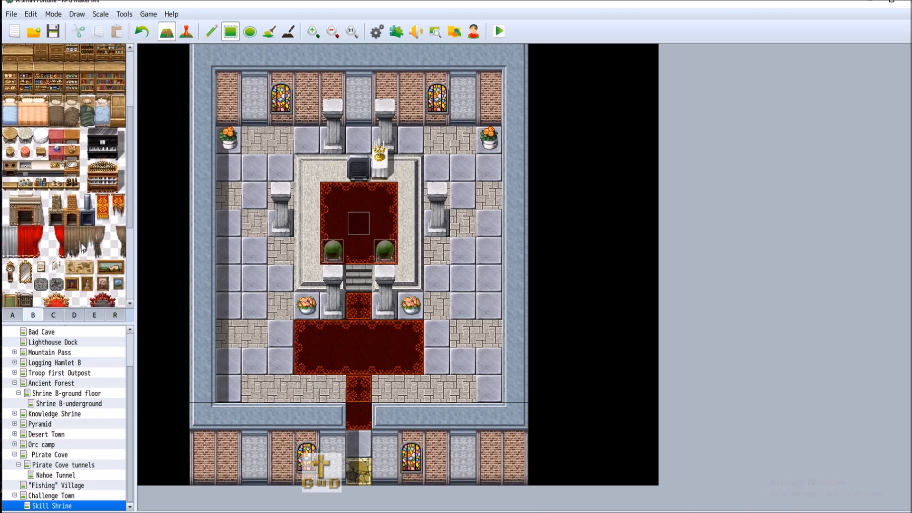
scroll(83, 247, "down", 5)
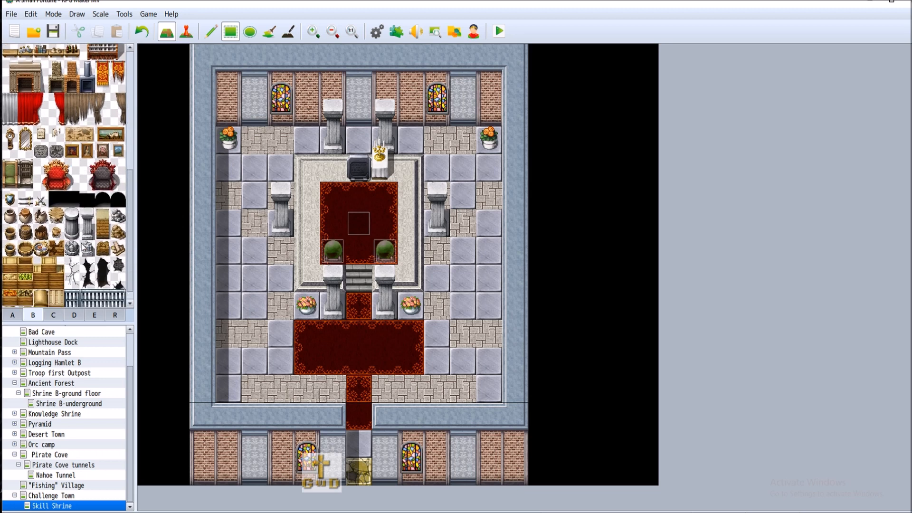
scroll(83, 246, "down", 1)
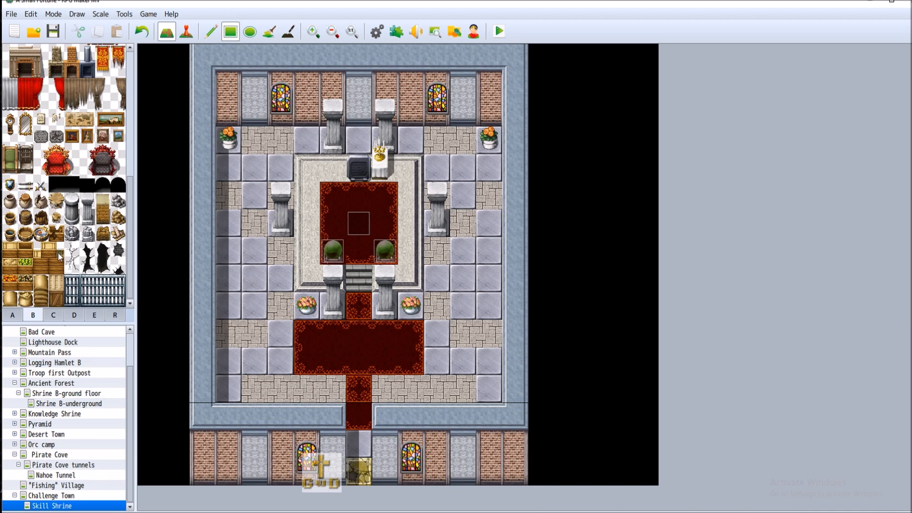
scroll(58, 252, "up", 3)
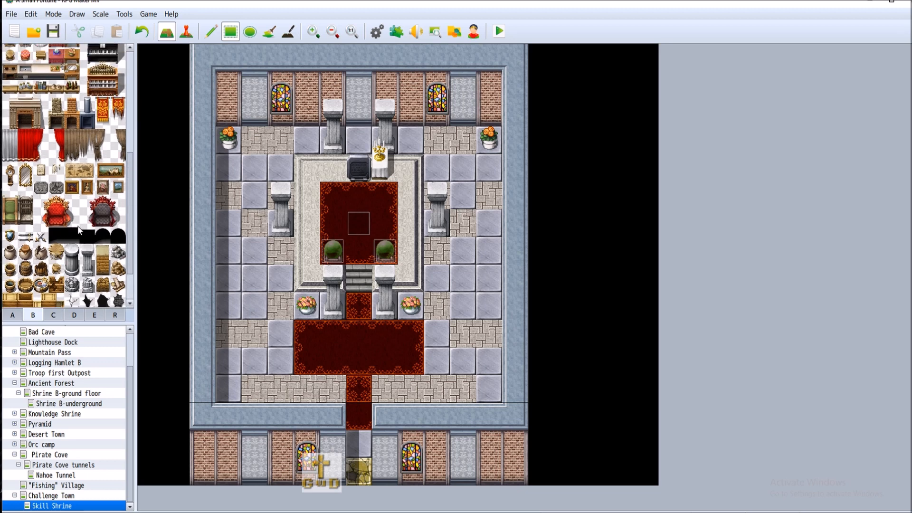
scroll(78, 230, "up", 6)
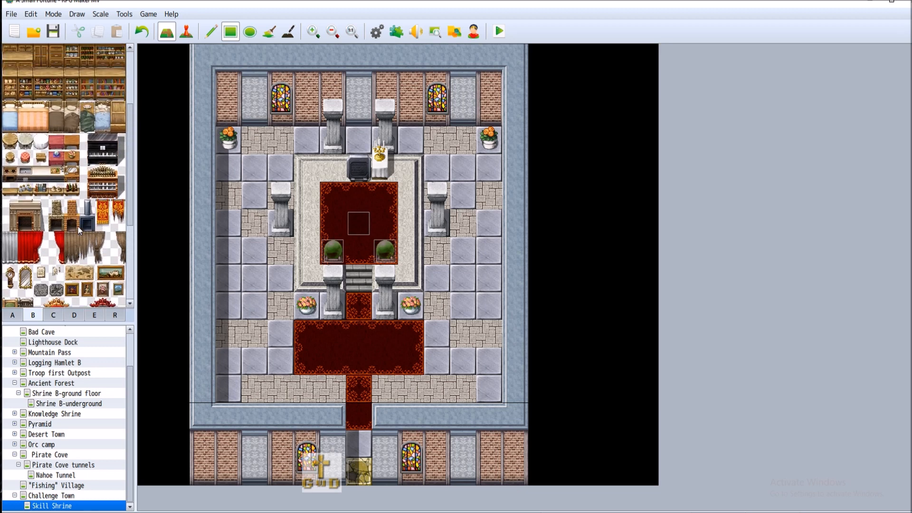
scroll(78, 227, "up", 6)
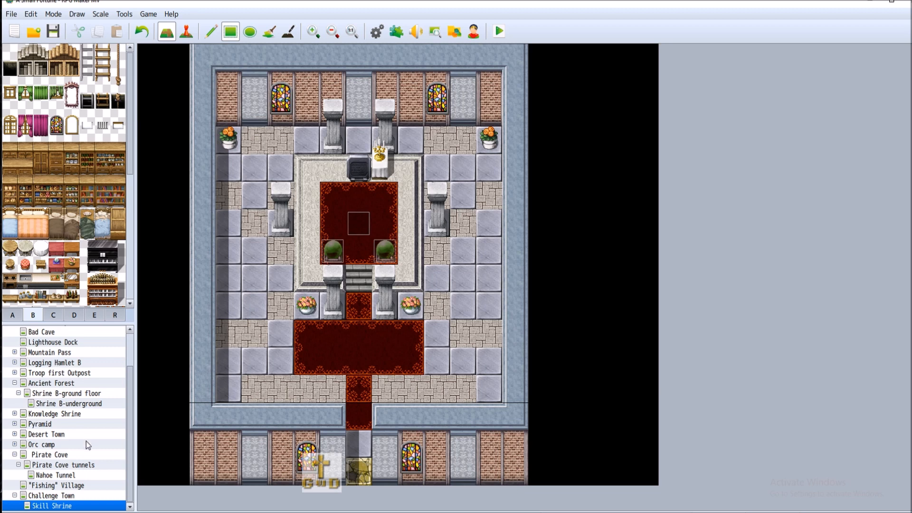
On the Challenge Town map, repaint the lawn inside the hedge west of the shrine building with plain grass and save the project.
left_click(74, 498)
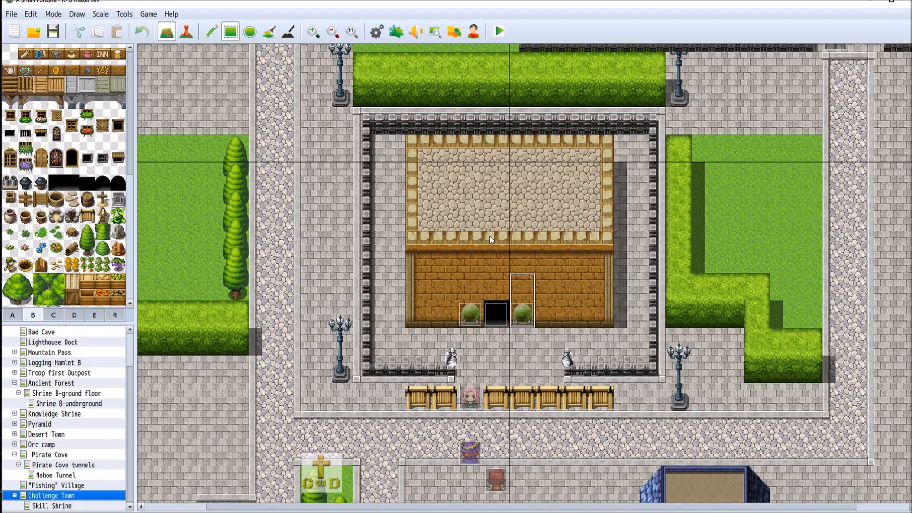
left_click(332, 32)
left_click(332, 32)
left_click(332, 31)
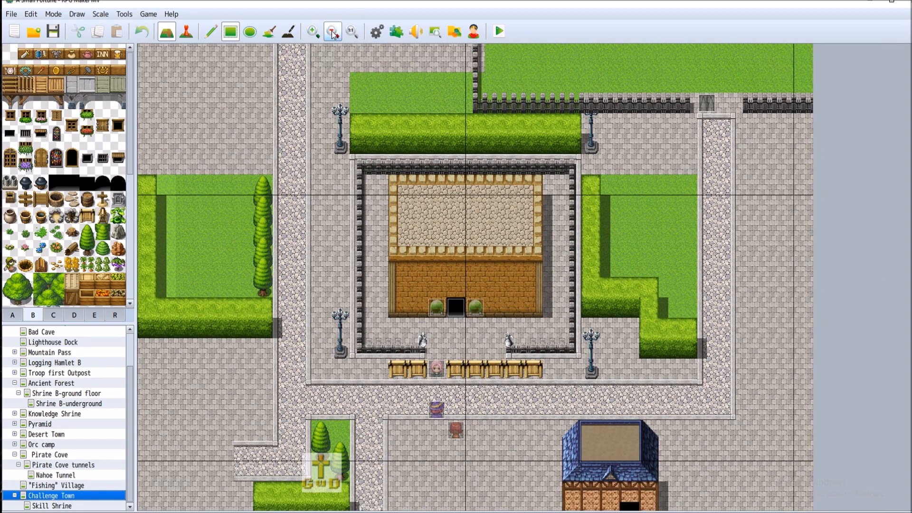
left_click(332, 31)
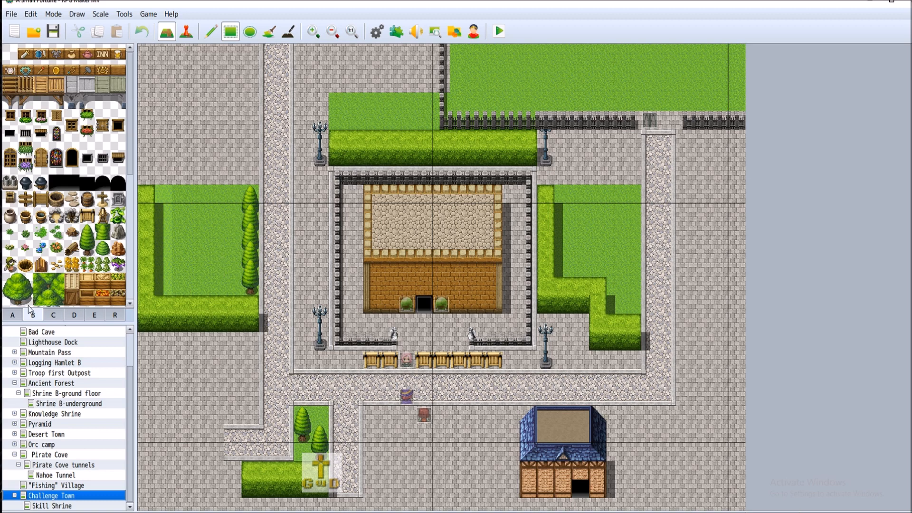
left_click(13, 316)
left_click(10, 151)
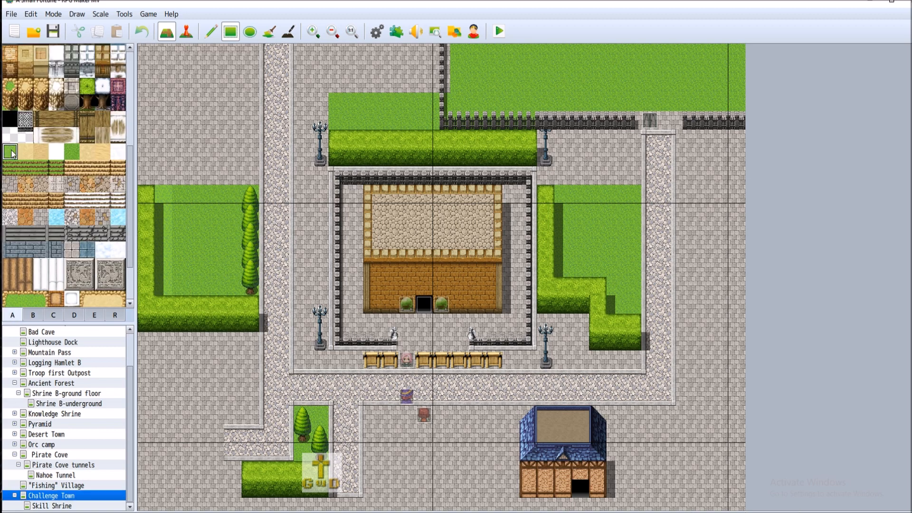
left_click_drag(171, 290, 238, 288)
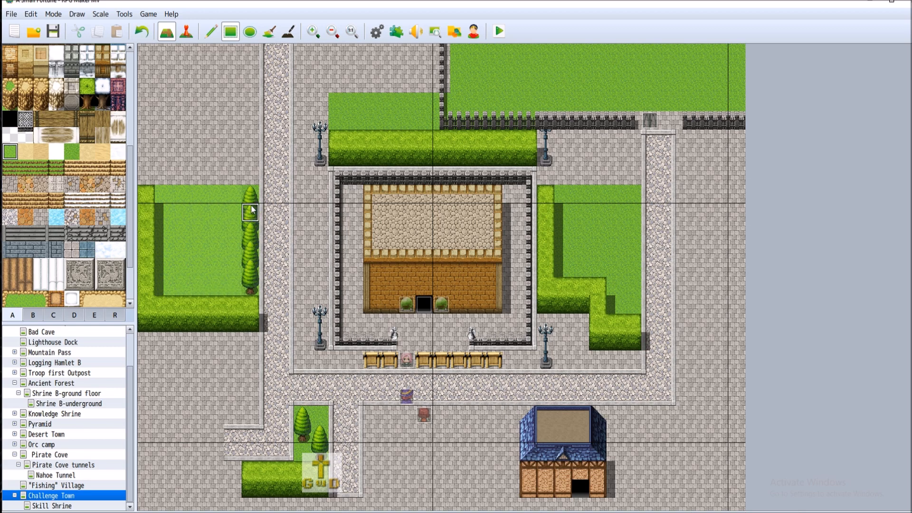
right_click(204, 225)
left_click_drag(162, 200, 232, 281)
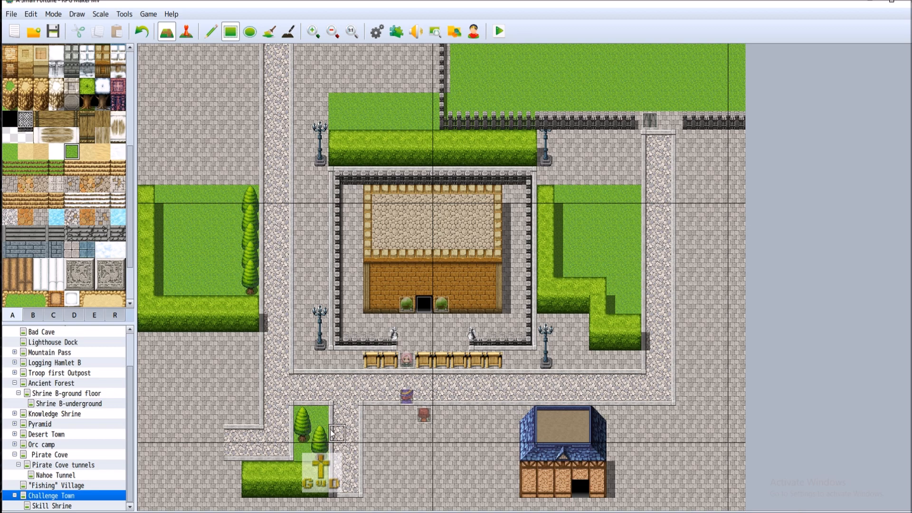
left_click(61, 33)
On the Skill Shrine map, lay an L-shaped orange-brown counter two tiles out from the west wall and two tiles north.
left_click(76, 506)
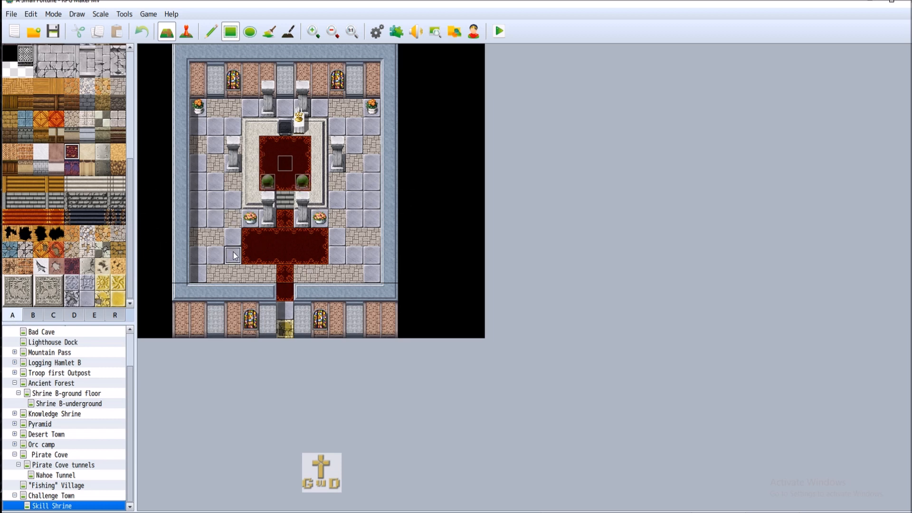
scroll(33, 193, "up", 3)
scroll(33, 193, "up", 1)
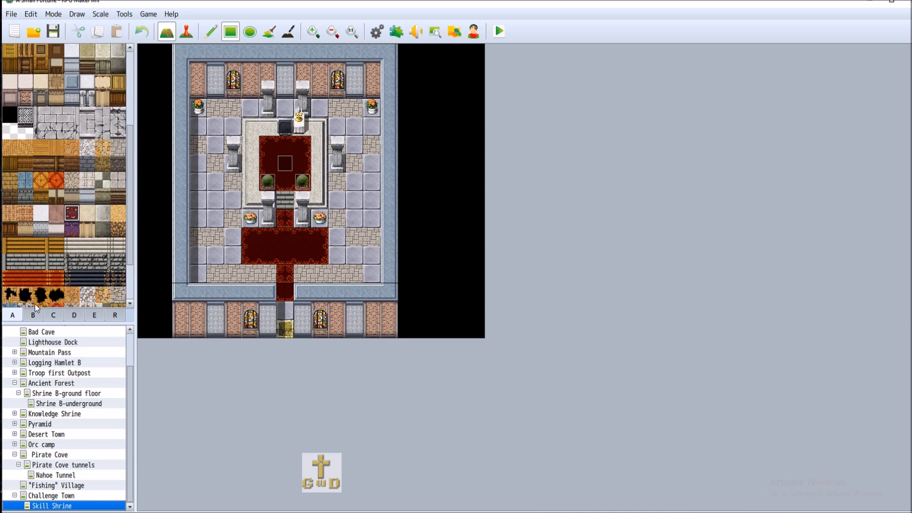
scroll(94, 221, "up", 6)
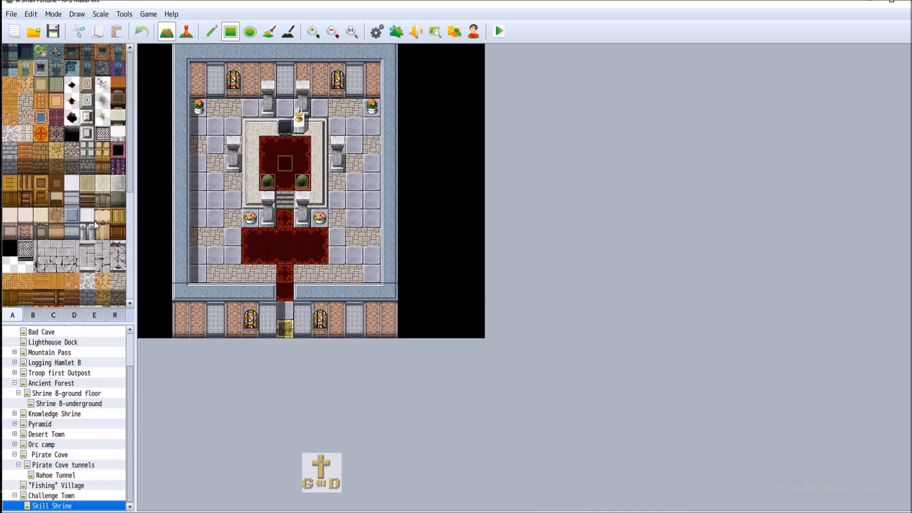
left_click(115, 90)
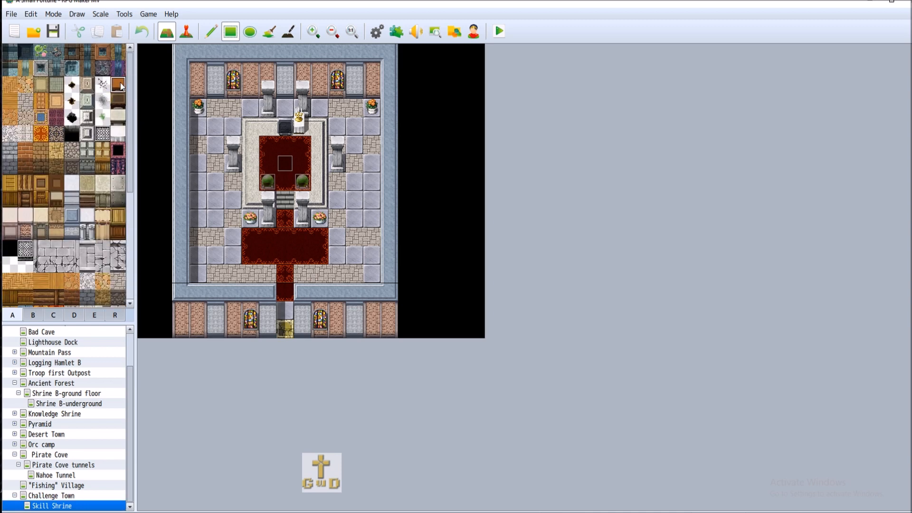
left_click_drag(198, 216, 210, 216)
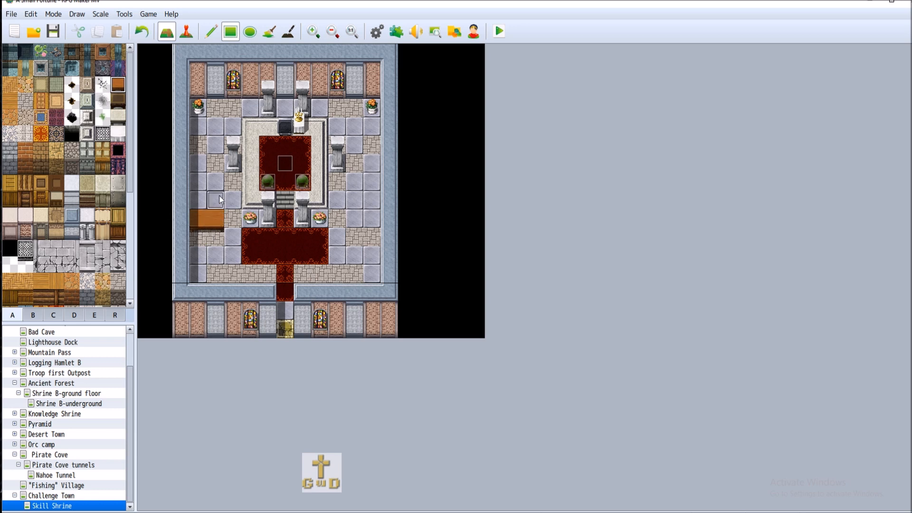
left_click_drag(217, 186, 215, 200)
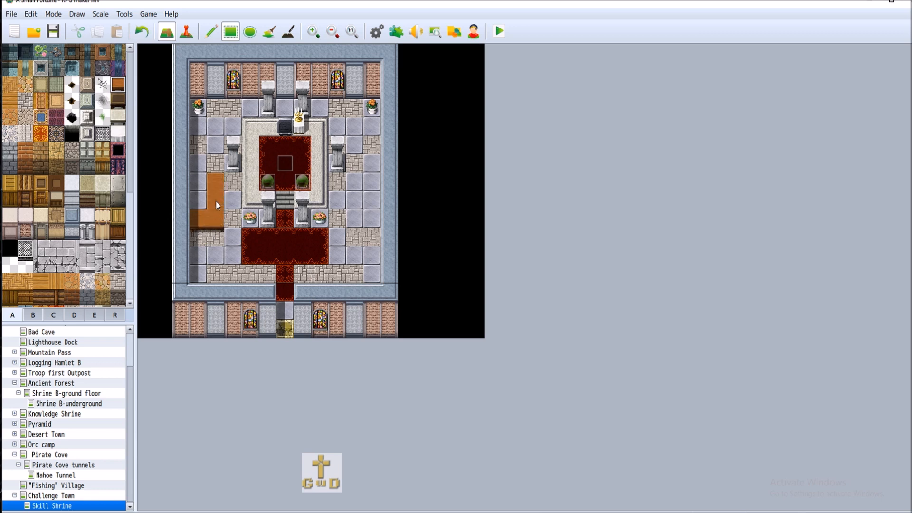
left_click(202, 222)
Mirror the L-shaped counter at the east wall and close both counters with a two-tile row at their north ends.
left_click(355, 218)
left_click(372, 219)
left_click_drag(348, 179, 349, 203)
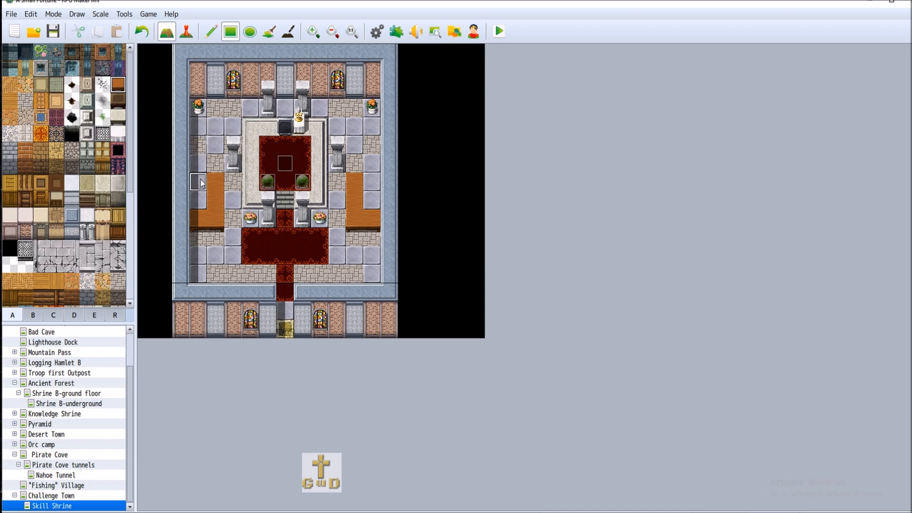
left_click_drag(202, 166, 209, 167)
left_click_drag(357, 169, 372, 167)
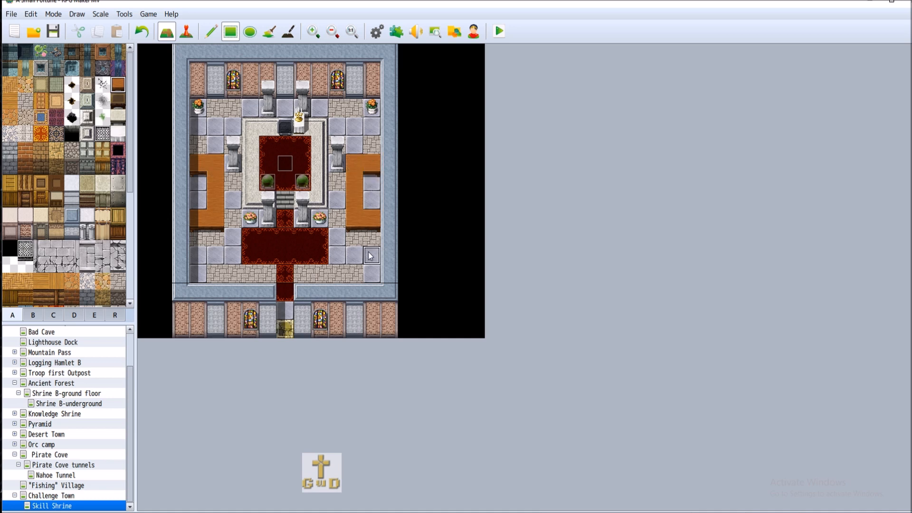
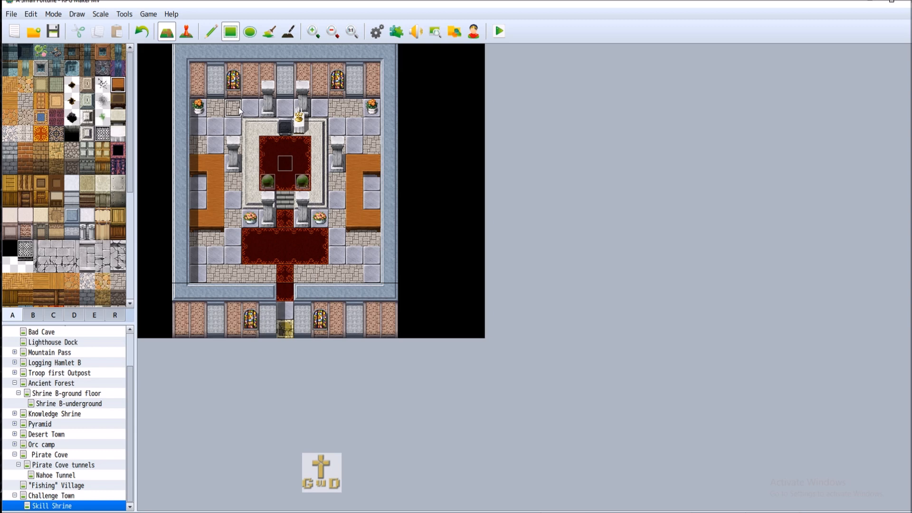
Add a blank event behind the Skill Shrine's west counter and browse the Actor1 to Actor4 and People1 character sheets for it.
left_click(186, 32)
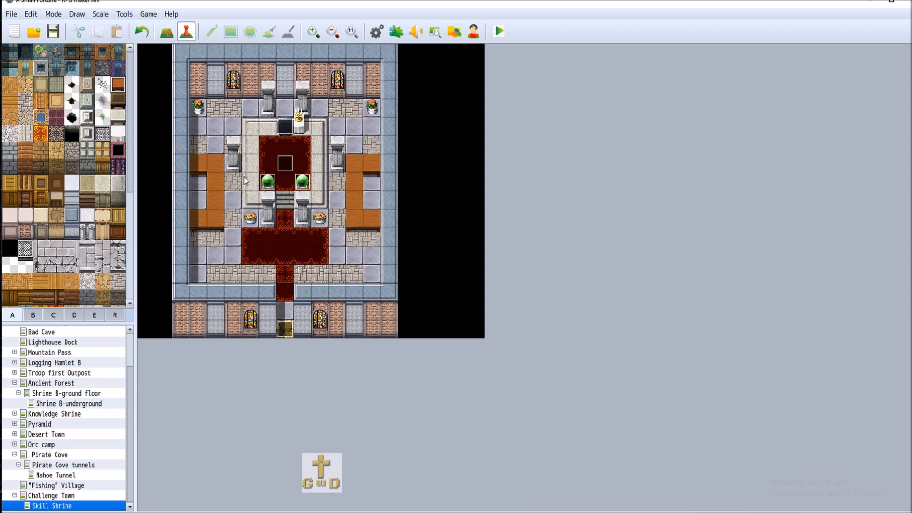
double_click(200, 201)
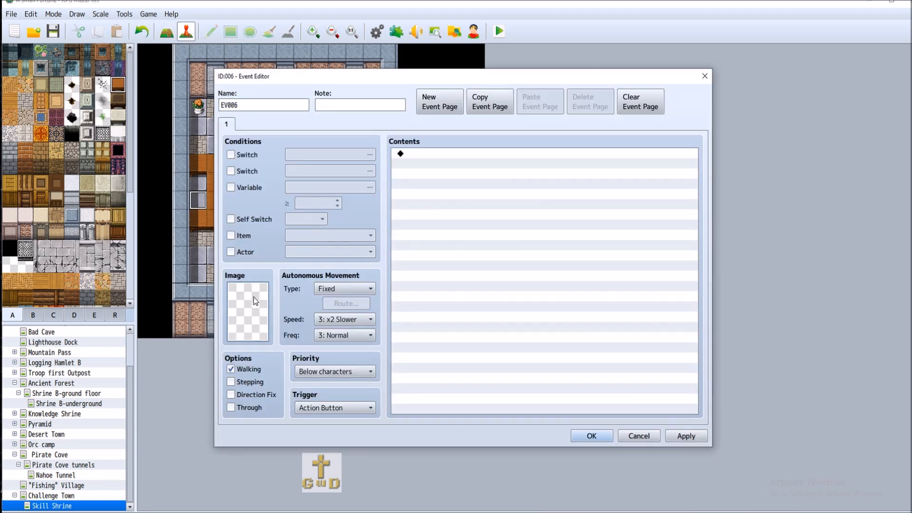
double_click(255, 300)
left_click_drag(387, 185, 391, 207)
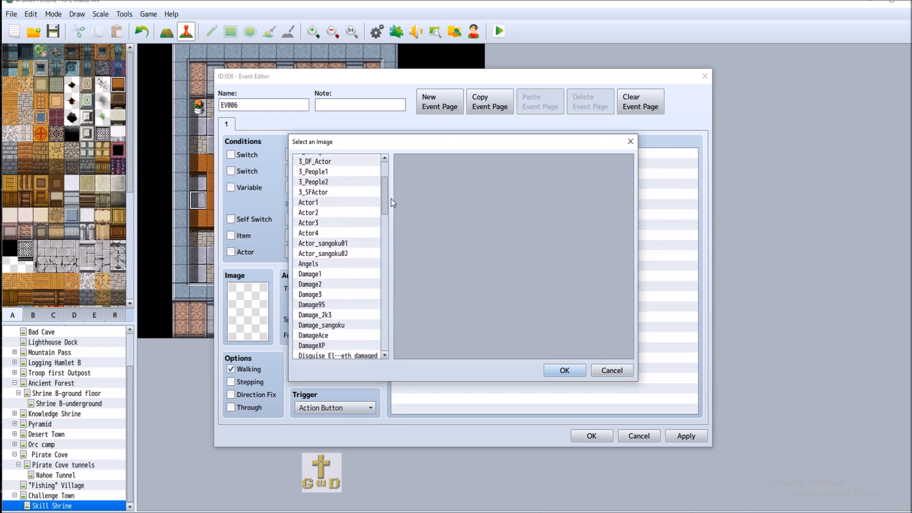
left_click(338, 203)
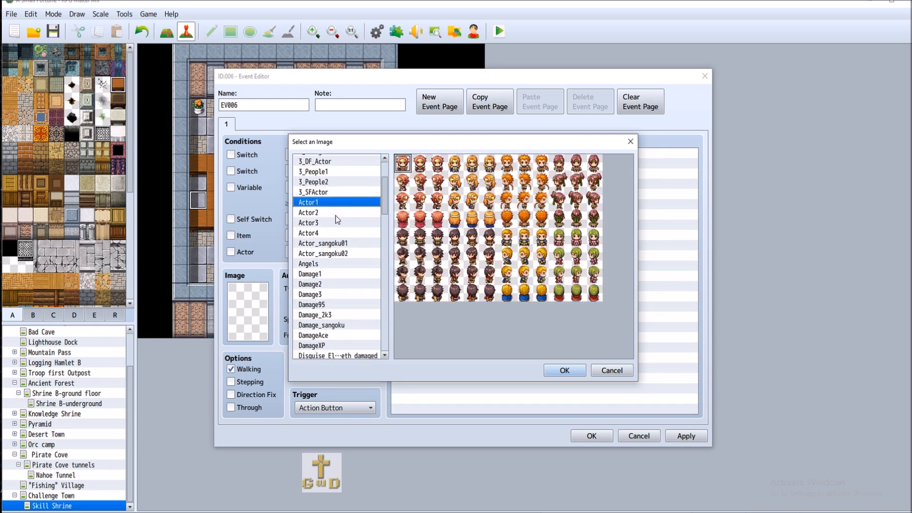
left_click(336, 213)
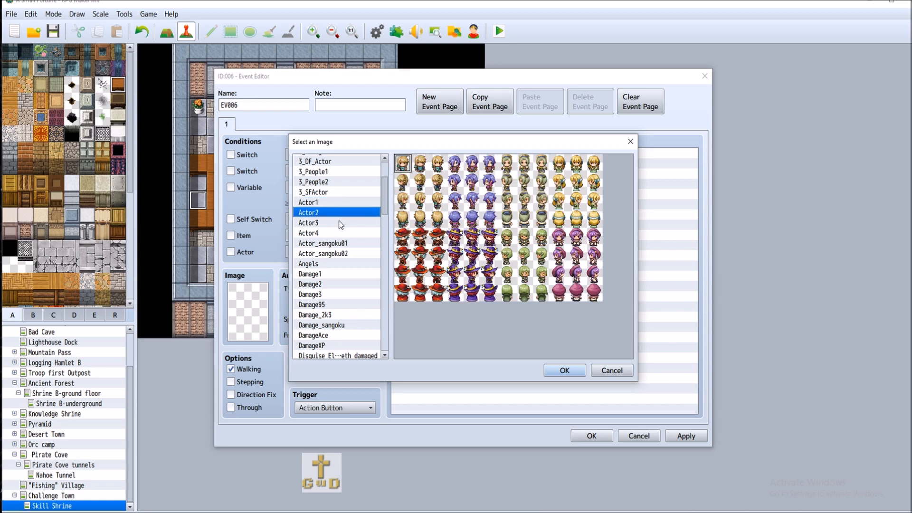
left_click(339, 221)
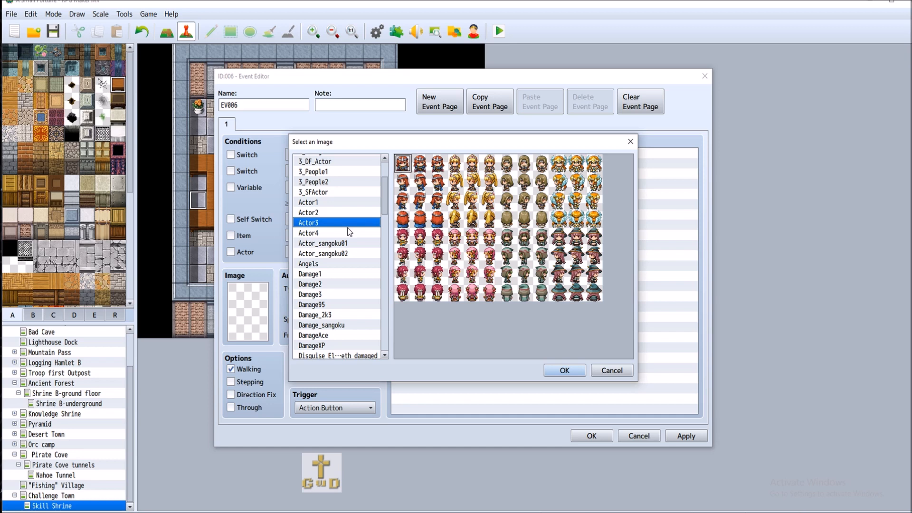
left_click(359, 233)
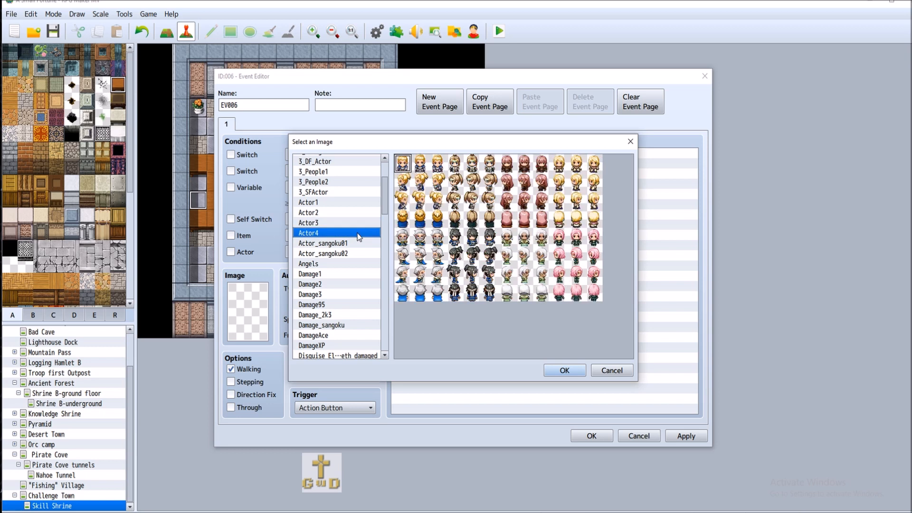
scroll(358, 306, "down", 3)
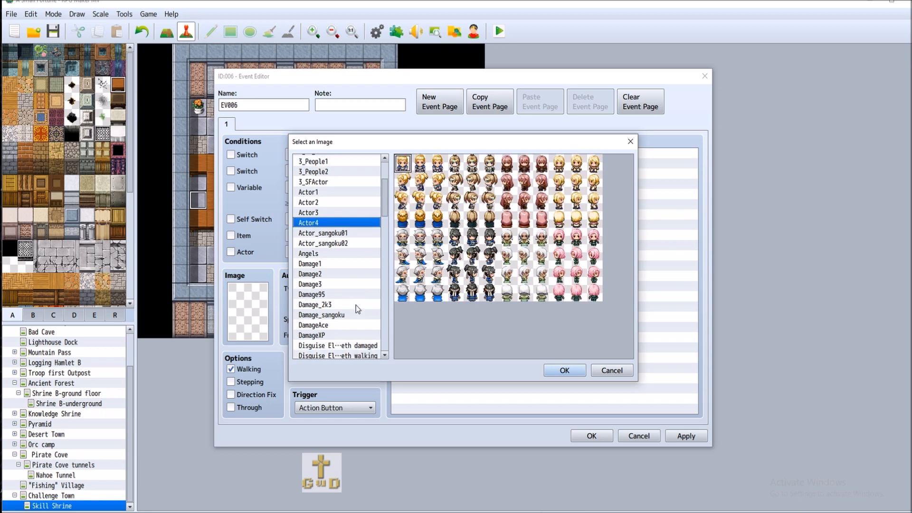
scroll(357, 308, "down", 3)
scroll(358, 303, "down", 2)
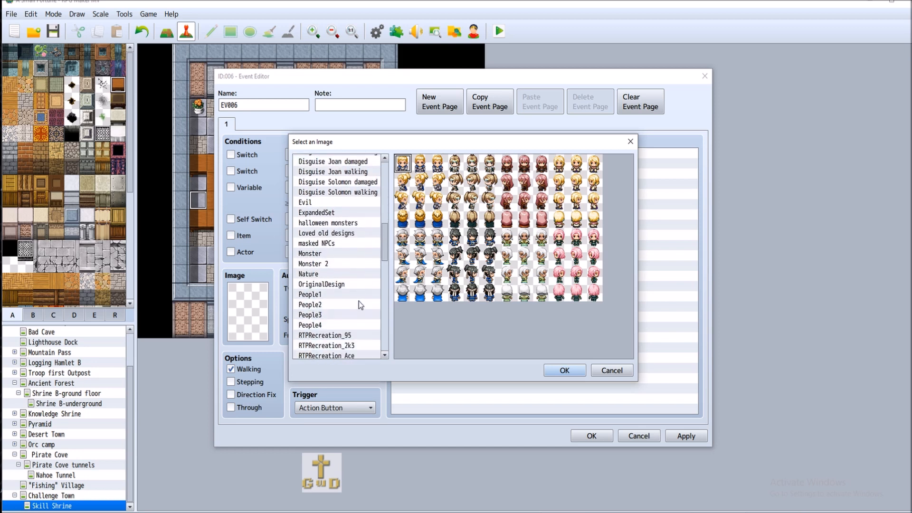
left_click(351, 295)
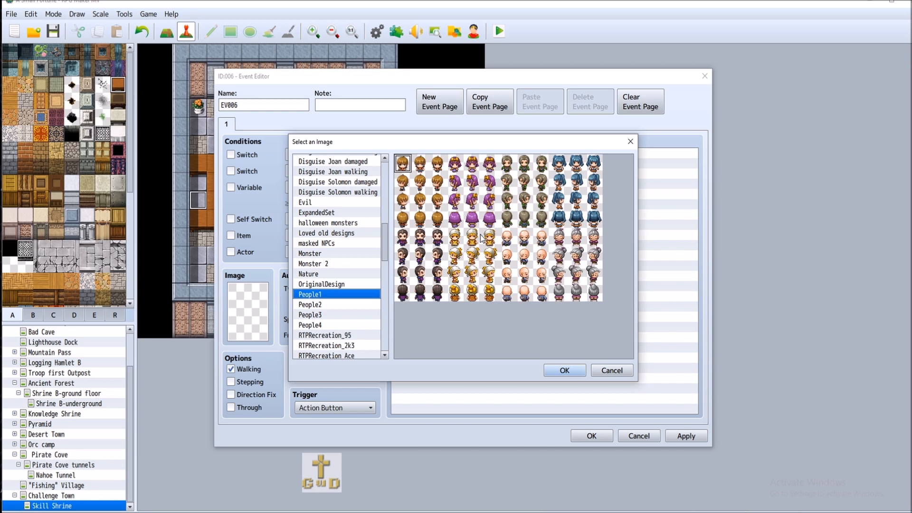
left_click(612, 371)
left_click(592, 436)
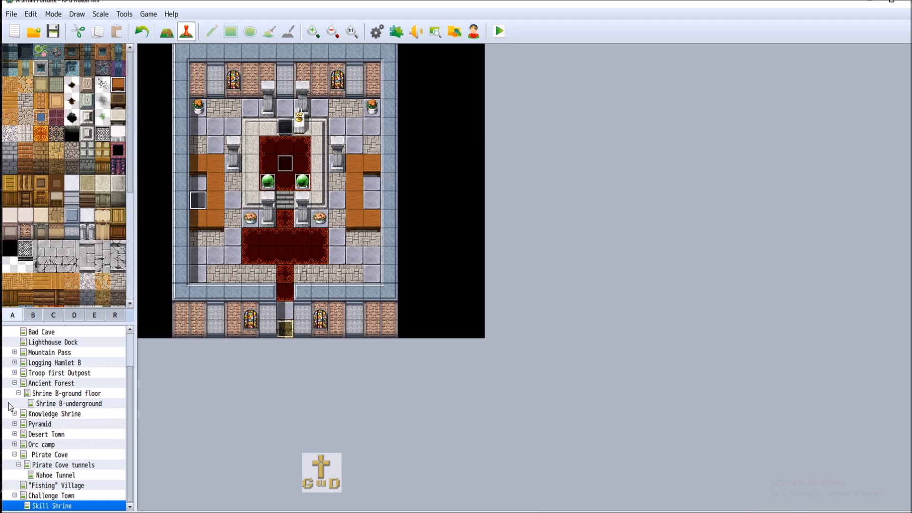
Examine Desert Town's item shop and armor shop maps, including the armor keeper's event, as references for a shopkeeper.
left_click(15, 433)
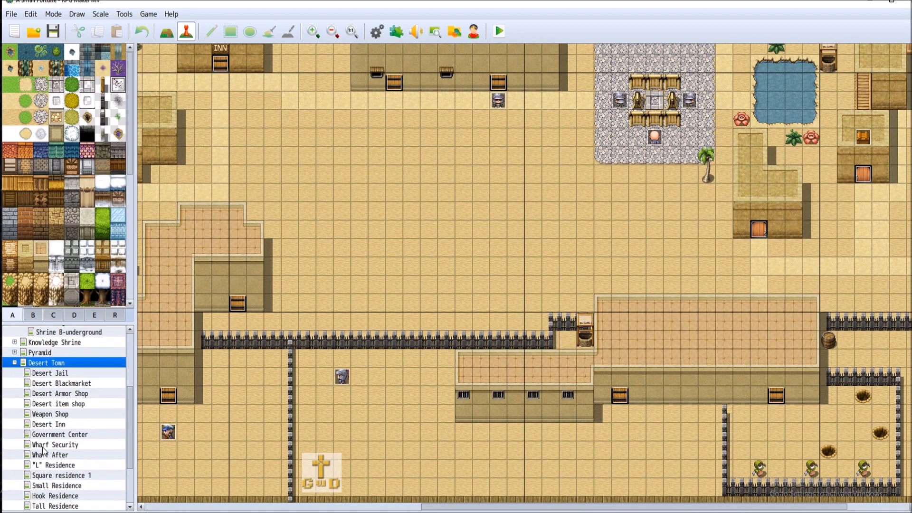
left_click(79, 403)
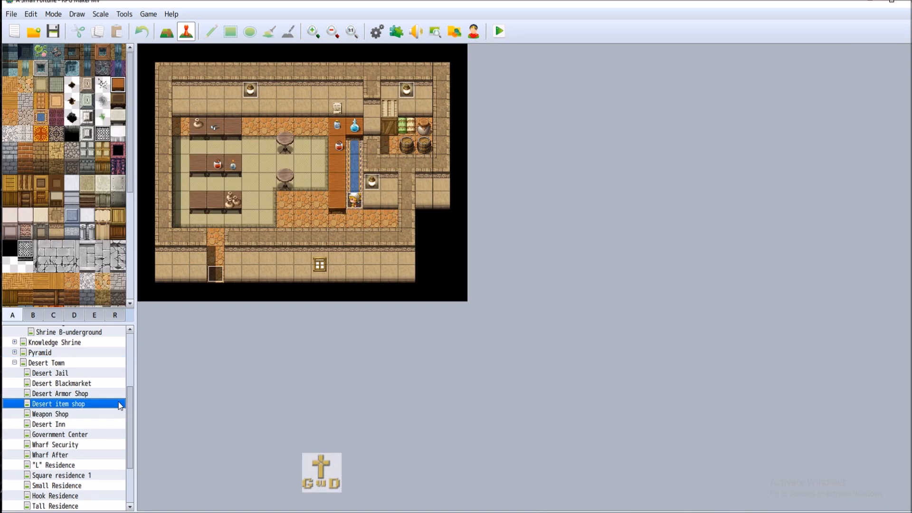
left_click(81, 394)
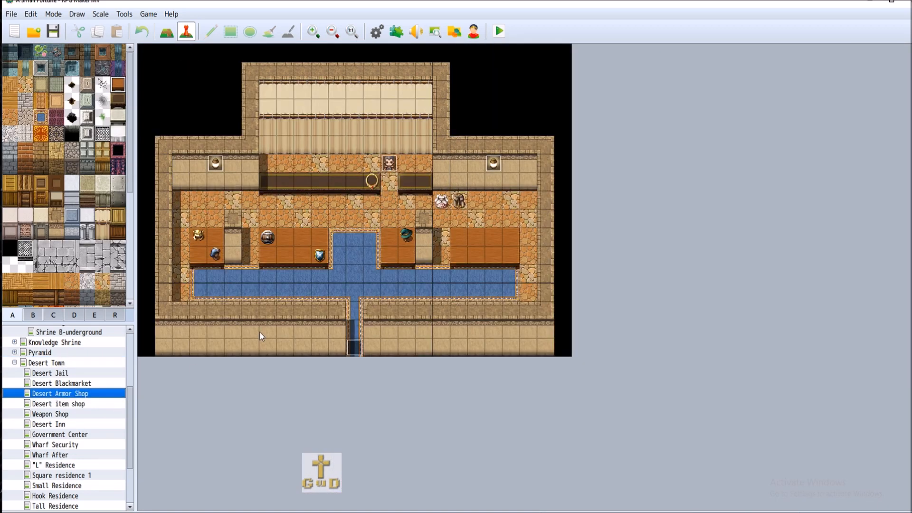
right_click(390, 162)
left_click(423, 171)
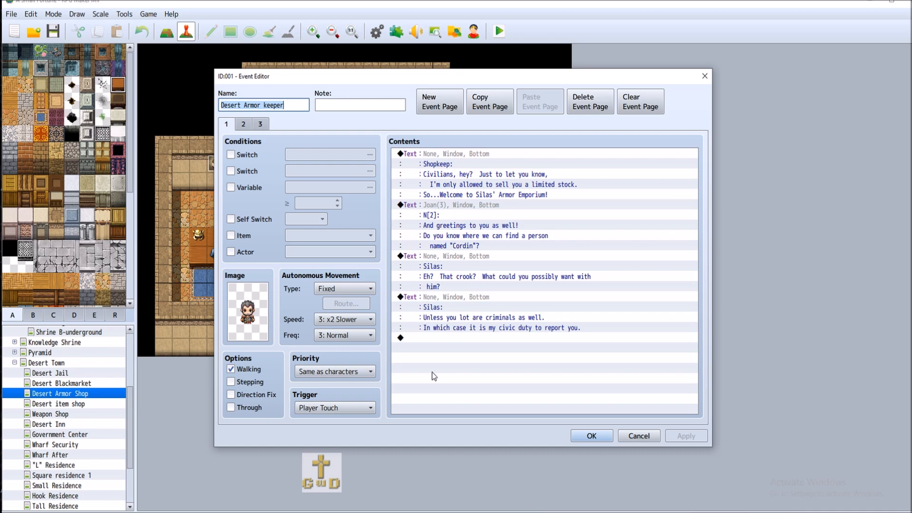
left_click(636, 435)
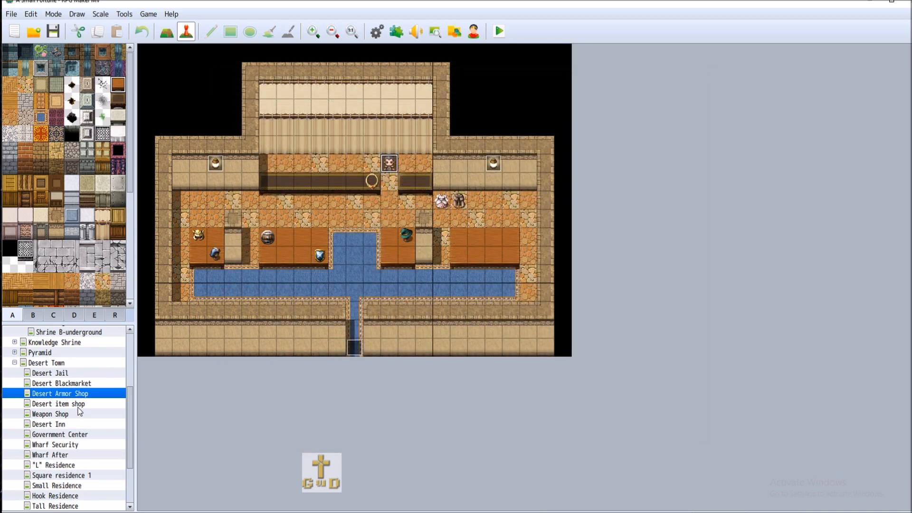
Examine the shopkeepers behind the counters on the Inoga Store map under Tourist Trap.
left_click(15, 363)
scroll(33, 347, "up", 4)
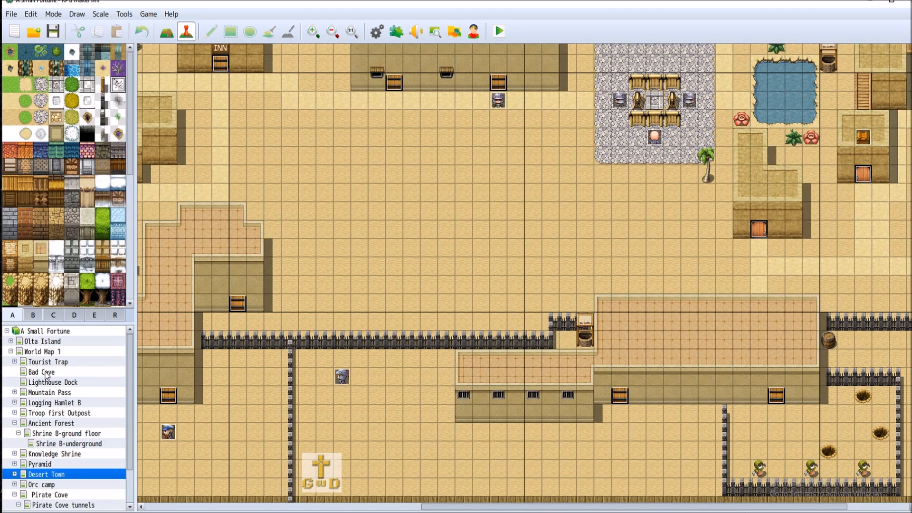
left_click(47, 362)
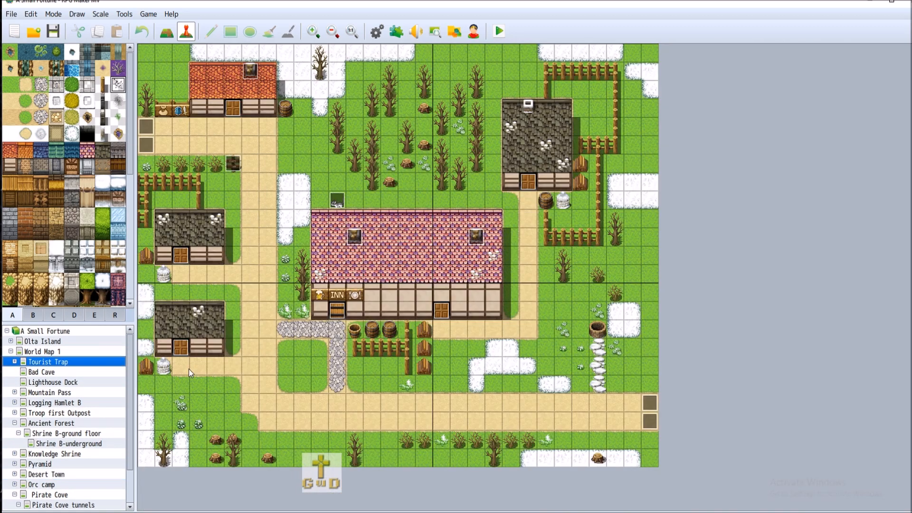
left_click(15, 362)
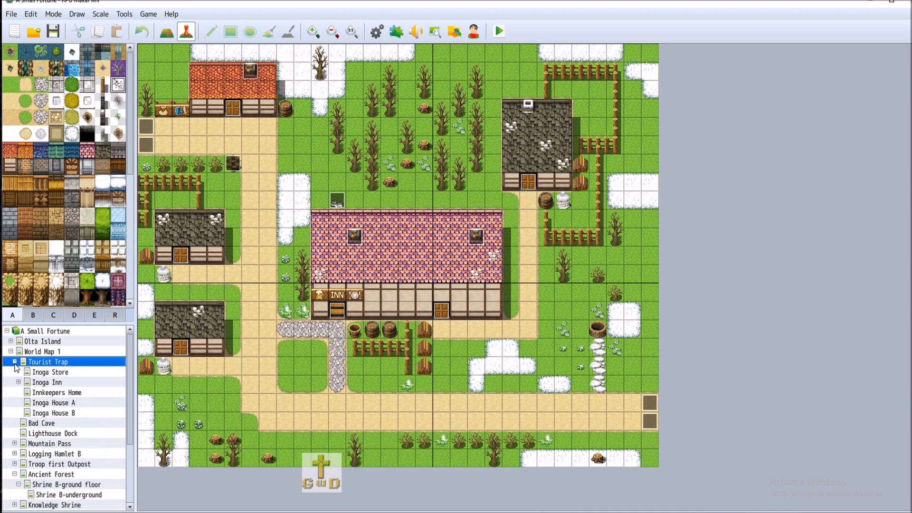
left_click(59, 372)
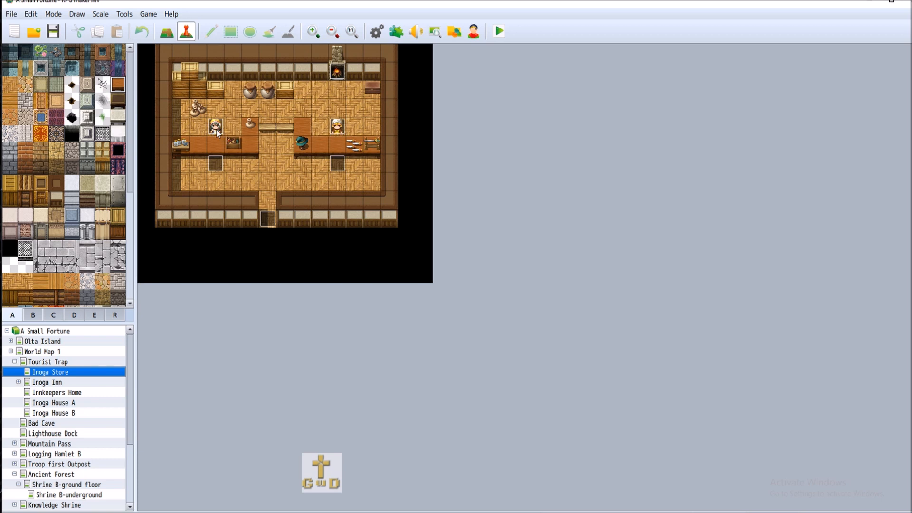
left_click(15, 362)
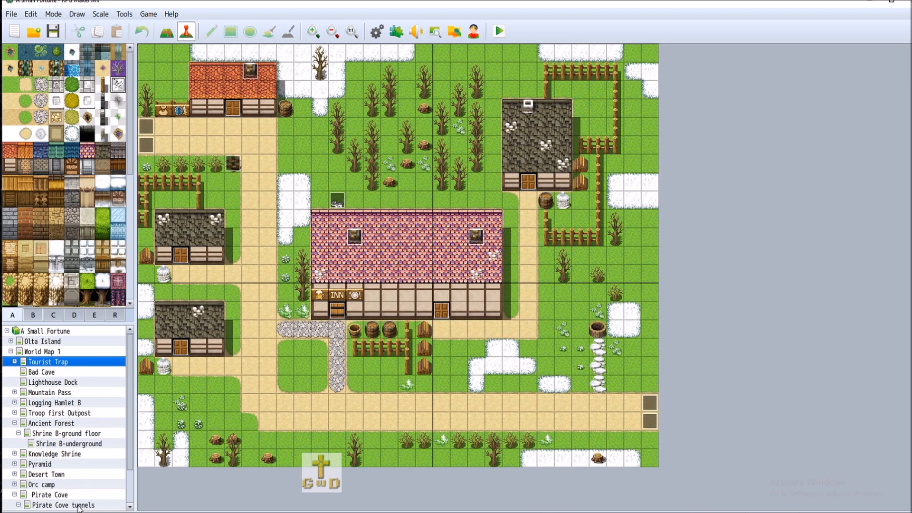
On the Skill Shrine map, give the west counter's event the east-facing white-headscarfed woman sprite from People1.
scroll(79, 508, "down", 2)
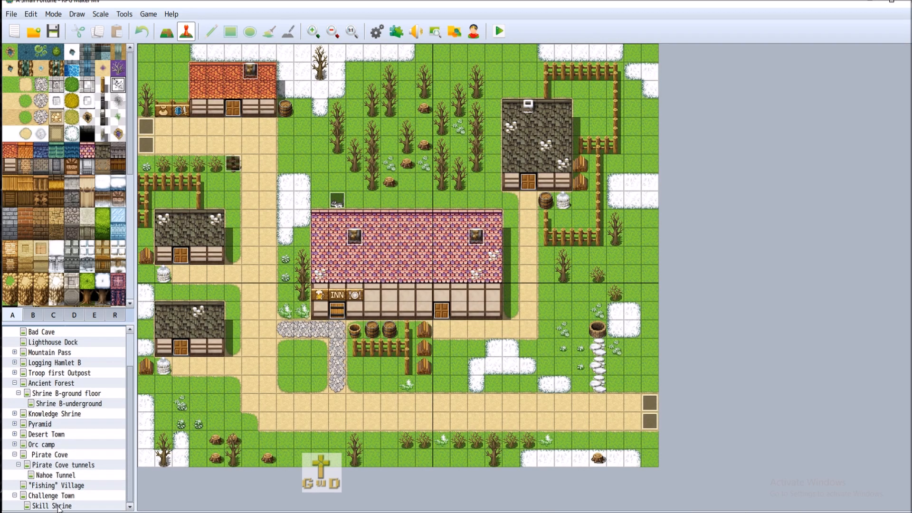
left_click(57, 506)
right_click(195, 201)
left_click(209, 205)
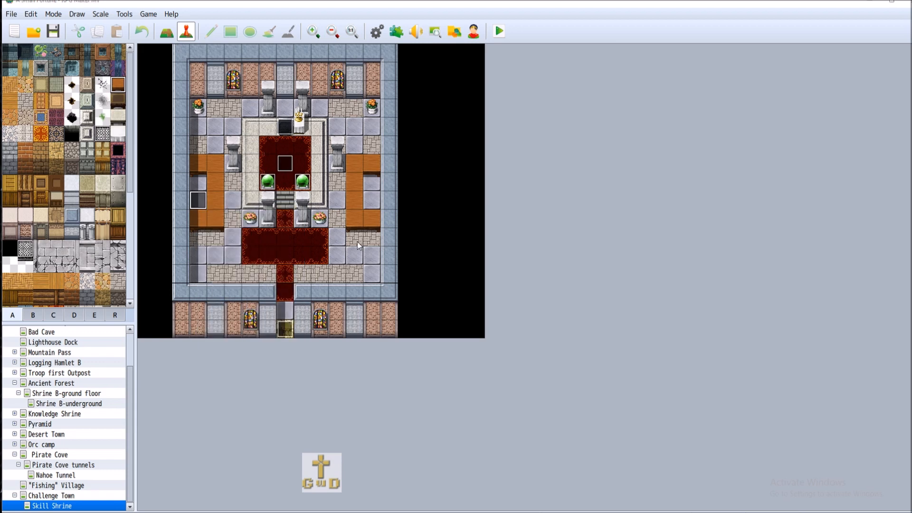
double_click(242, 315)
left_click_drag(389, 176, 392, 259)
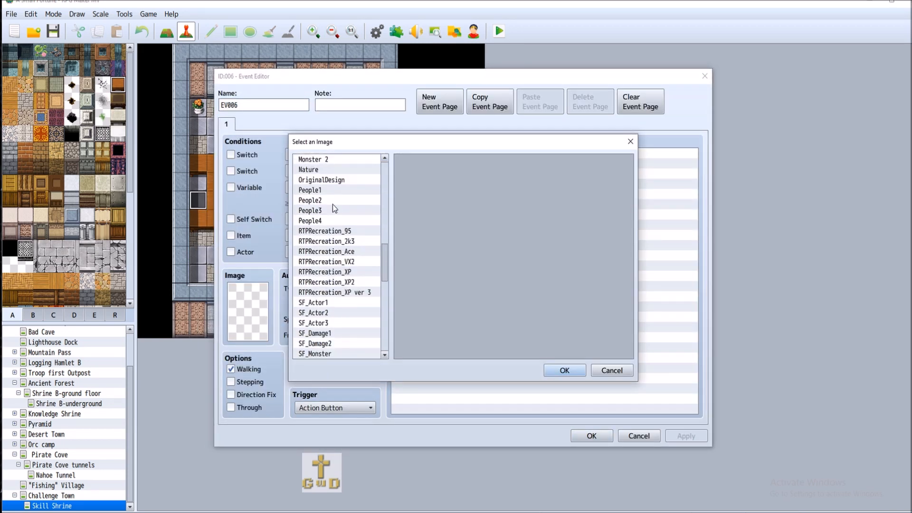
left_click(328, 191)
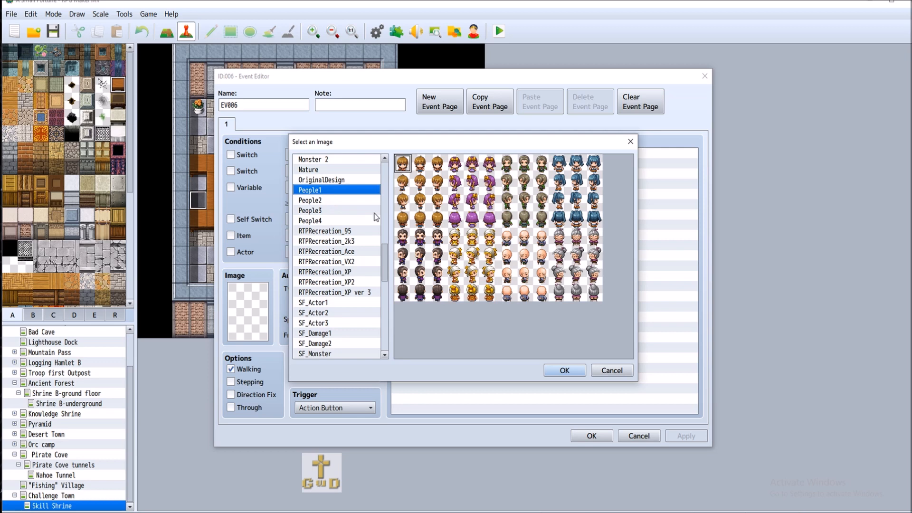
double_click(475, 276)
Name the west counter's event "General Store Operator" with the Action Button trigger and accept it.
double_click(274, 103)
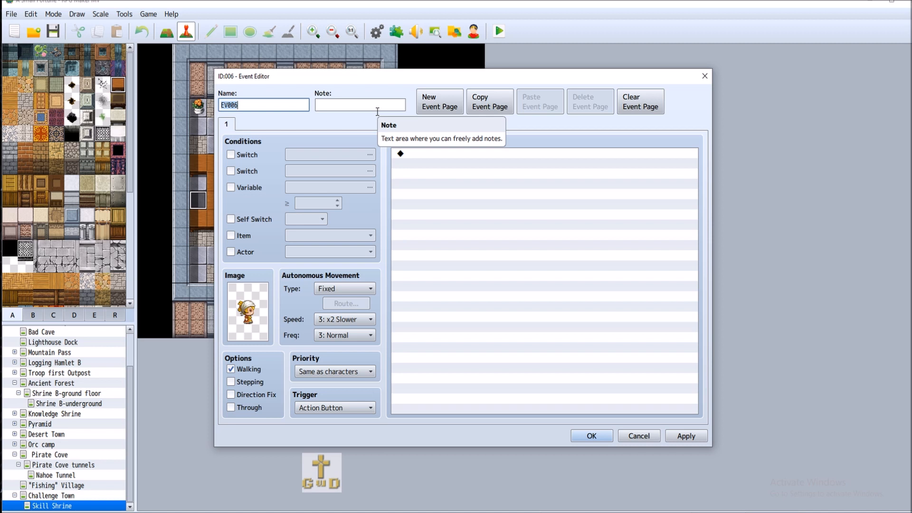
type("General Store ")
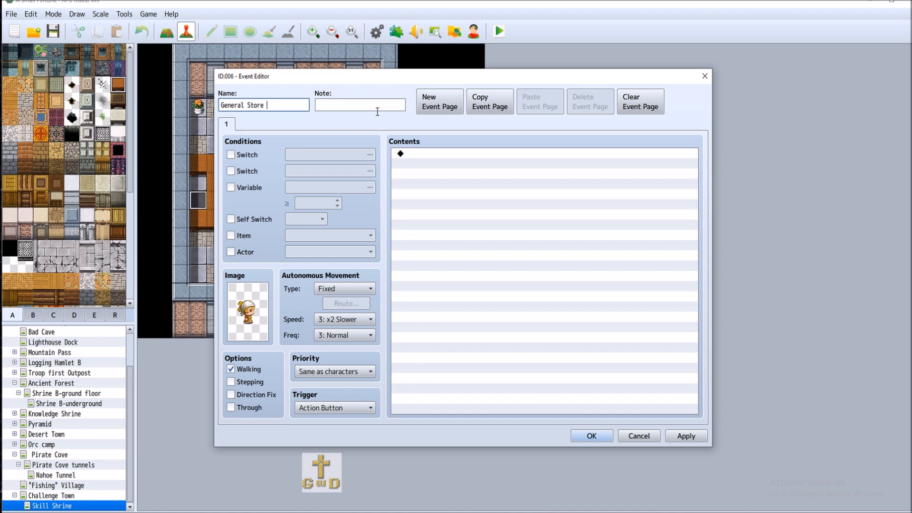
type("Operator")
left_click(351, 409)
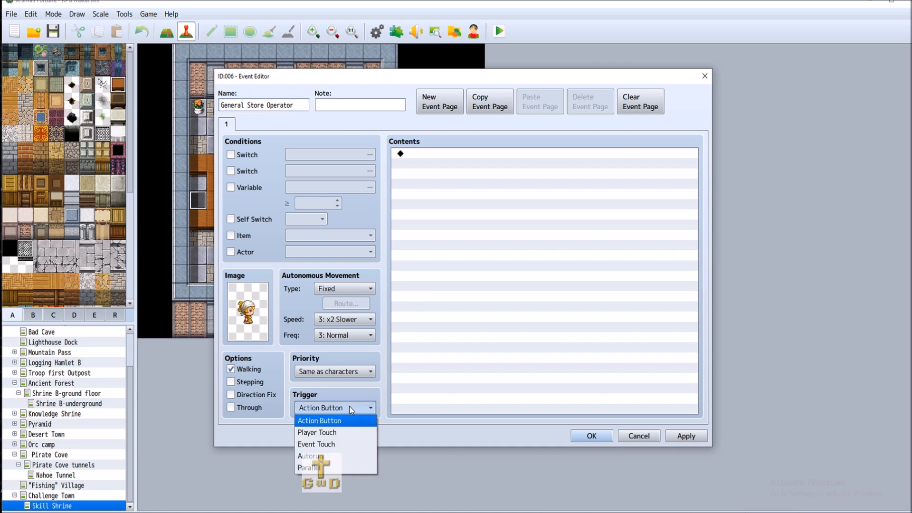
left_click(351, 420)
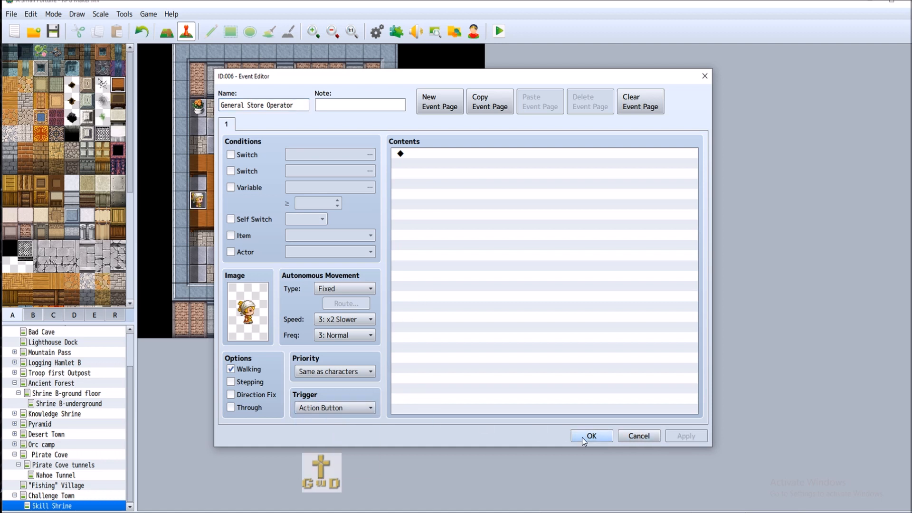
left_click(591, 436)
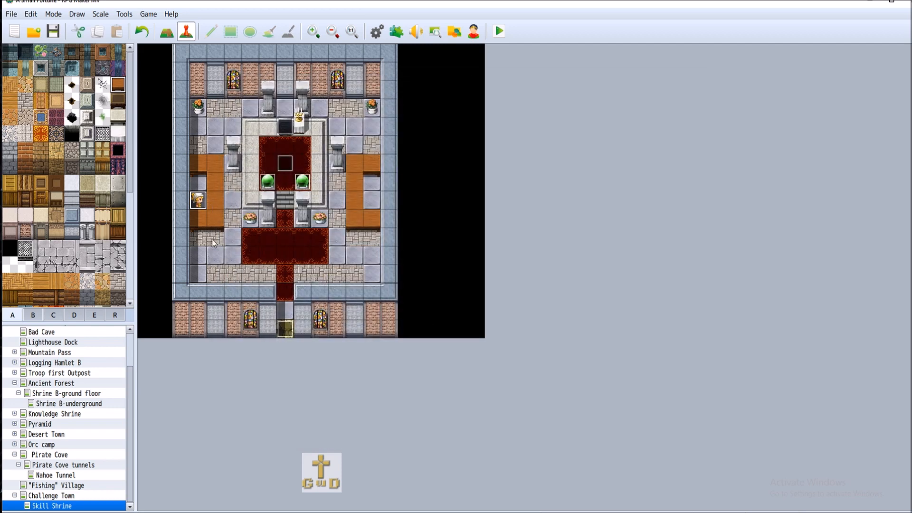
Create an event behind the east counter and give it the west-facing yellow-capped character sprite from People4.
right_click(373, 200)
left_click(431, 216)
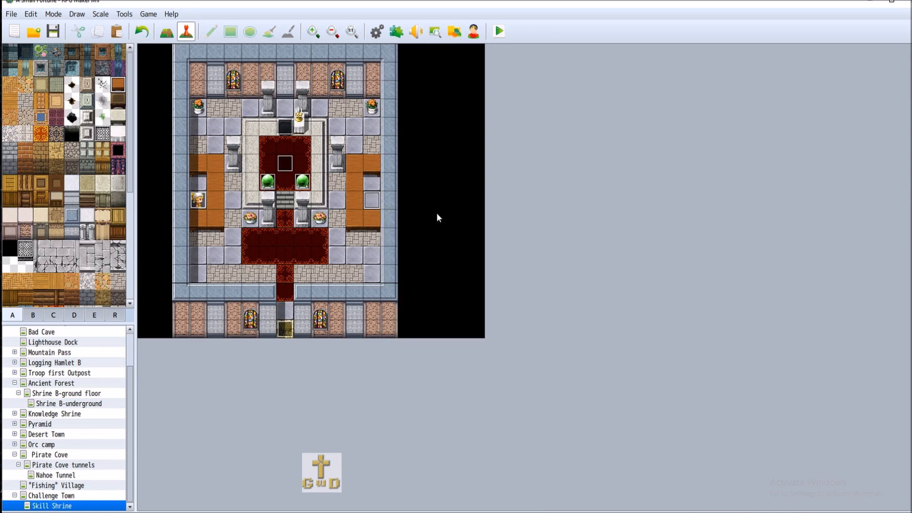
double_click(247, 313)
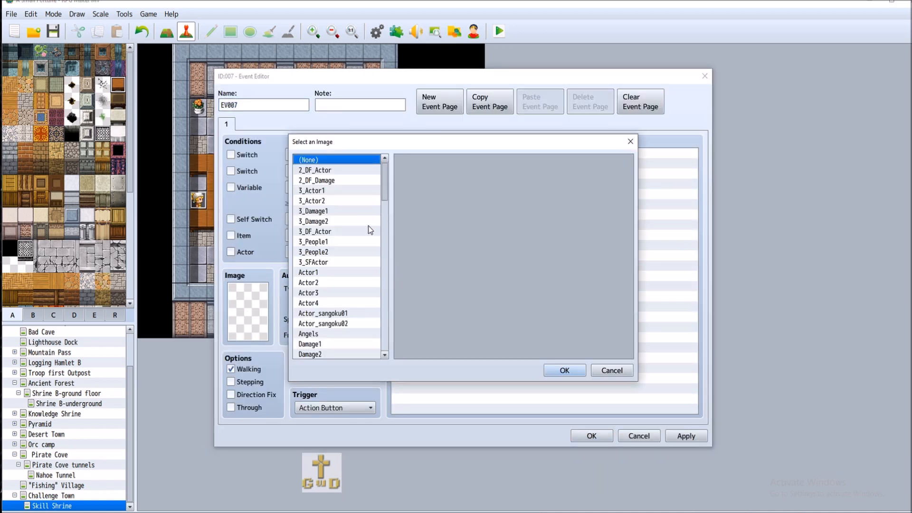
left_click_drag(383, 191, 394, 261)
left_click(337, 246)
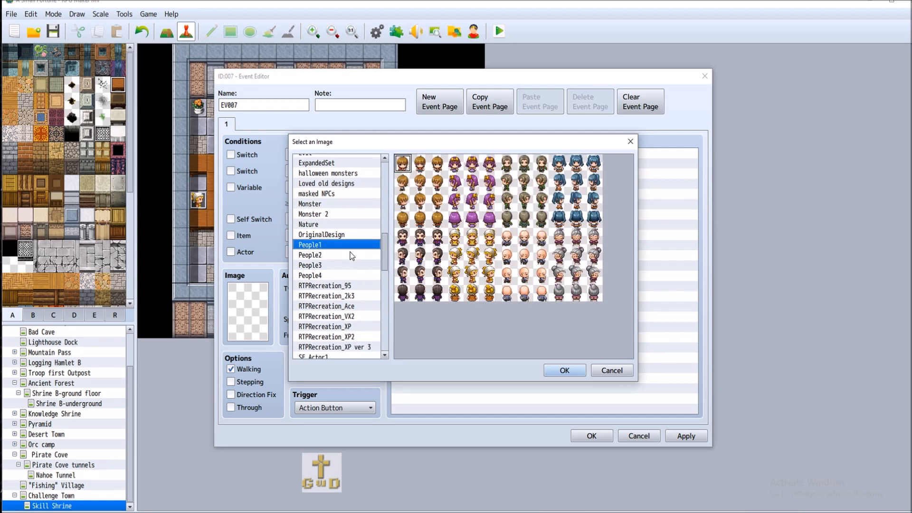
left_click(355, 257)
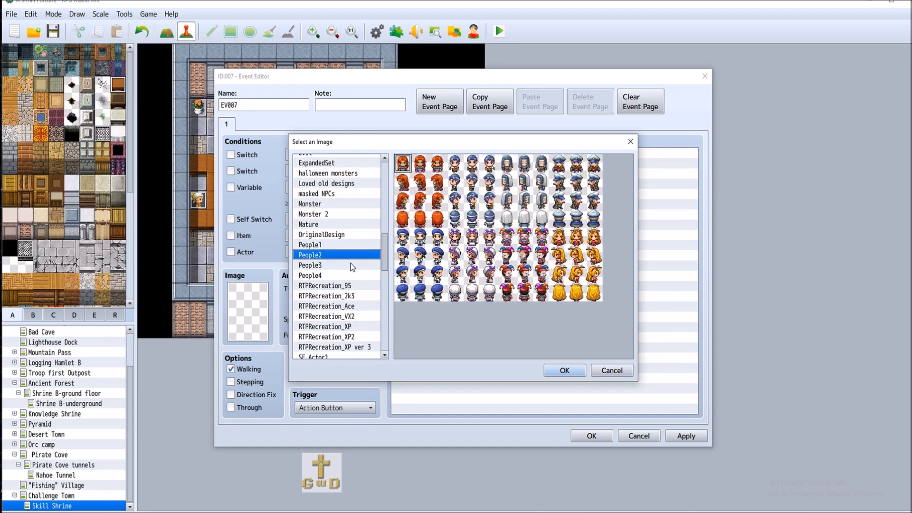
left_click(352, 266)
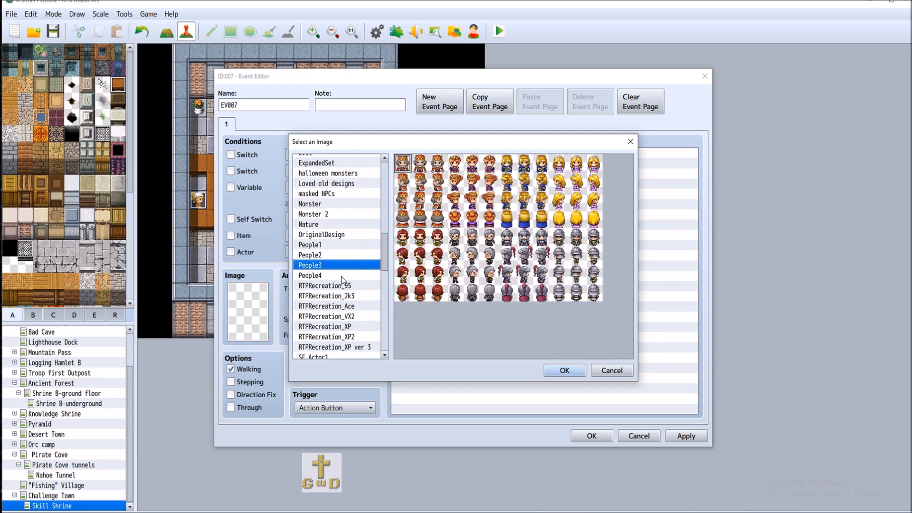
left_click(342, 278)
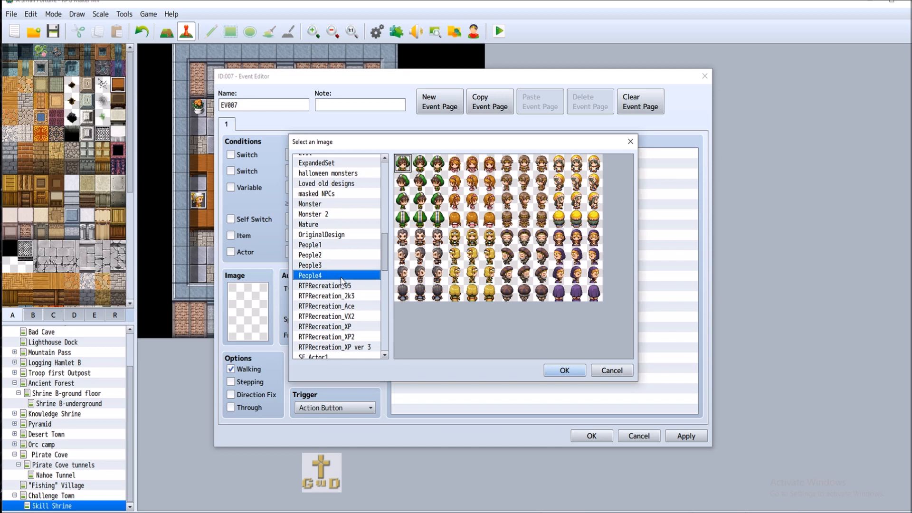
double_click(577, 185)
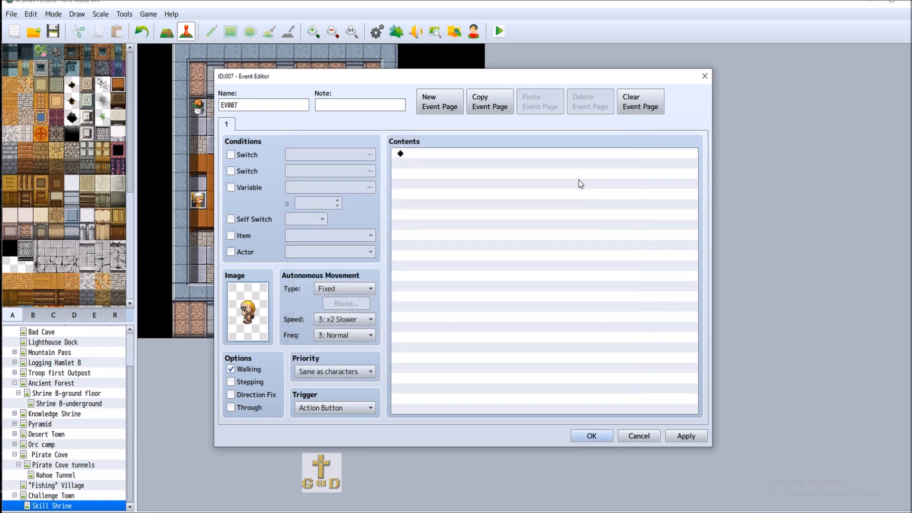
Name the east counter's event "Equipment Store Operator" and accept it.
double_click(271, 106)
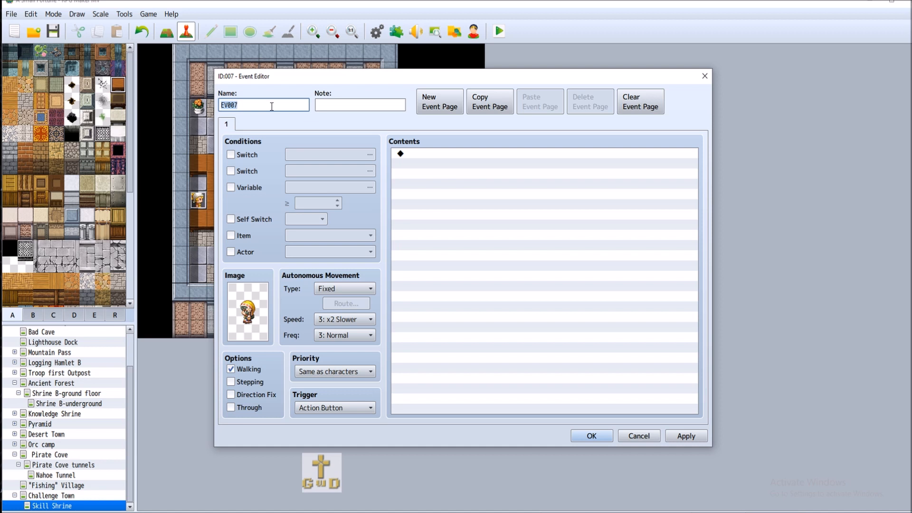
type("Equipment Store Operator")
left_click(272, 106)
left_click(697, 437)
left_click(591, 436)
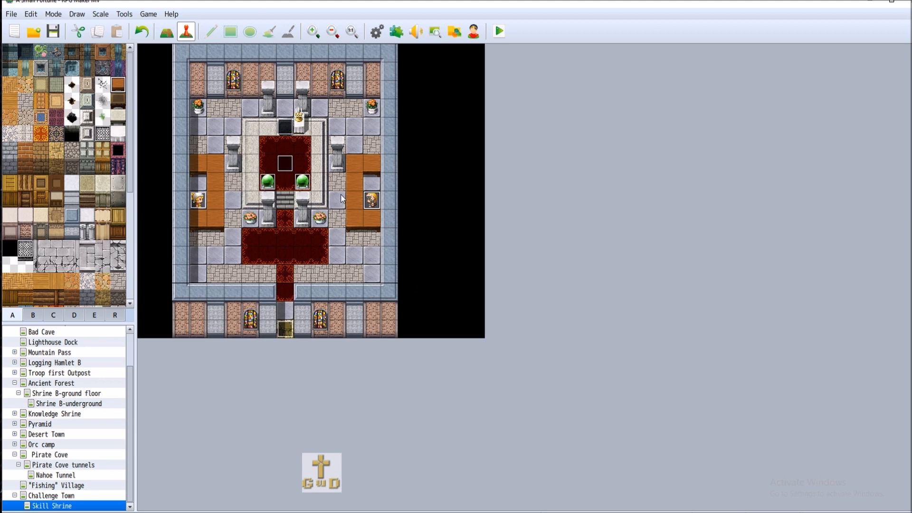
right_click(370, 238)
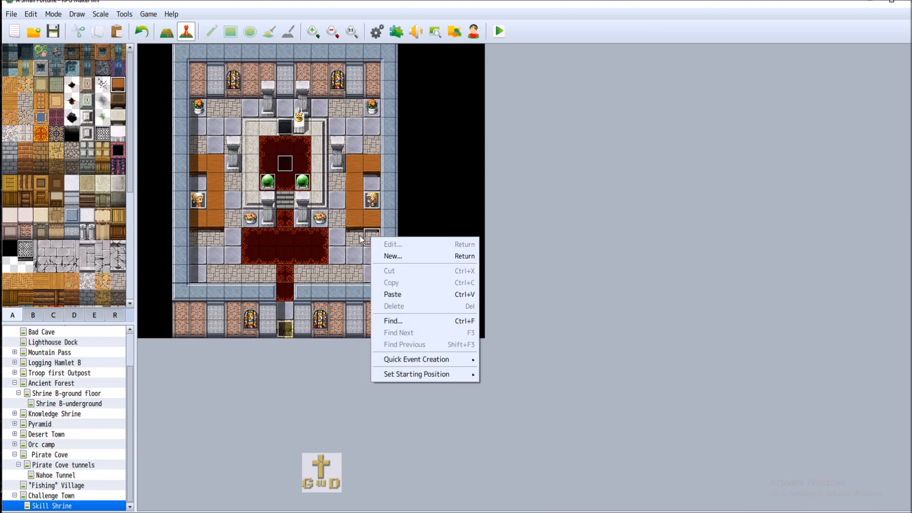
right_click(332, 198)
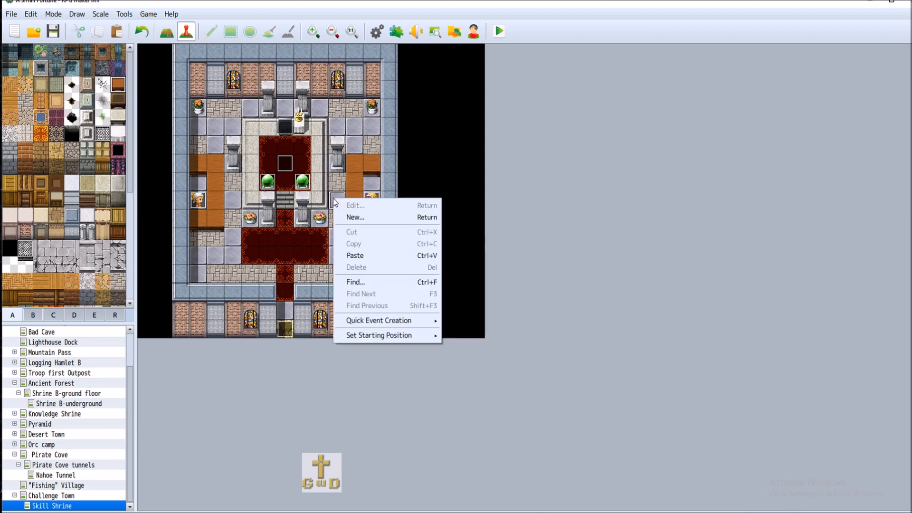
left_click(288, 263)
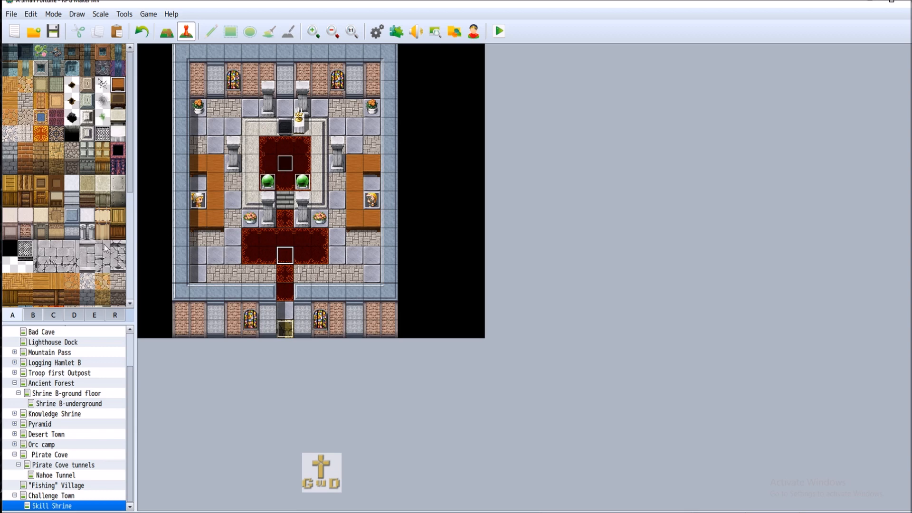
Change the General Store Operator event's image to the south-facing frame of the white-headscarfed woman from People1.
double_click(198, 201)
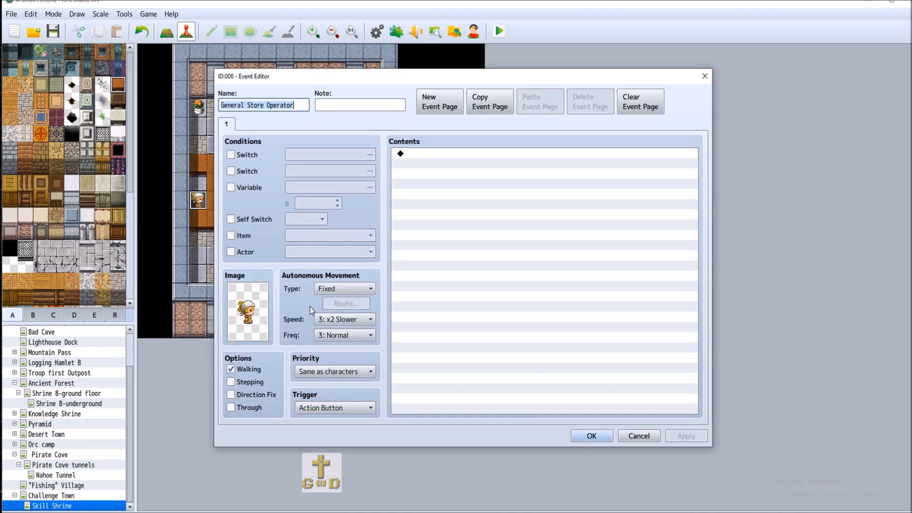
double_click(247, 311)
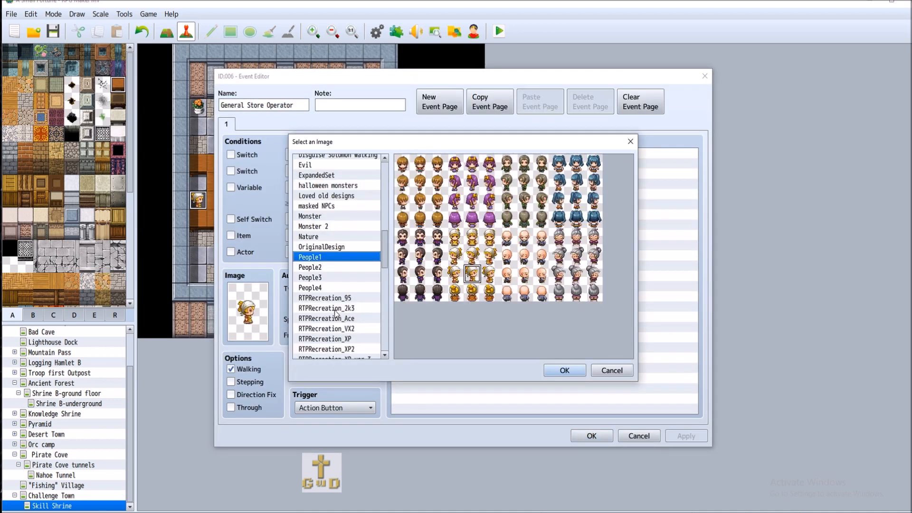
left_click(472, 239)
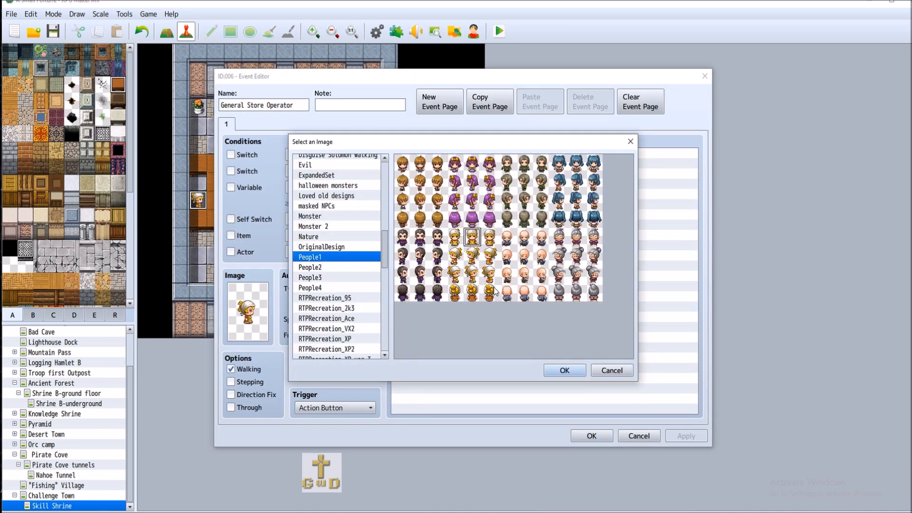
left_click(581, 372)
left_click(591, 436)
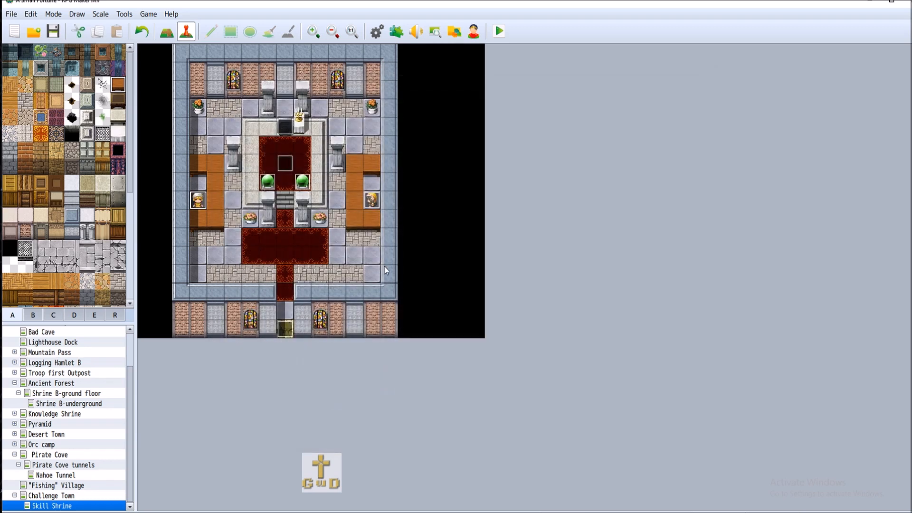
Change the Equipment Store Operator event's image to the south-facing frame of the yellow-capped character from People4.
right_click(371, 203)
left_click(399, 207)
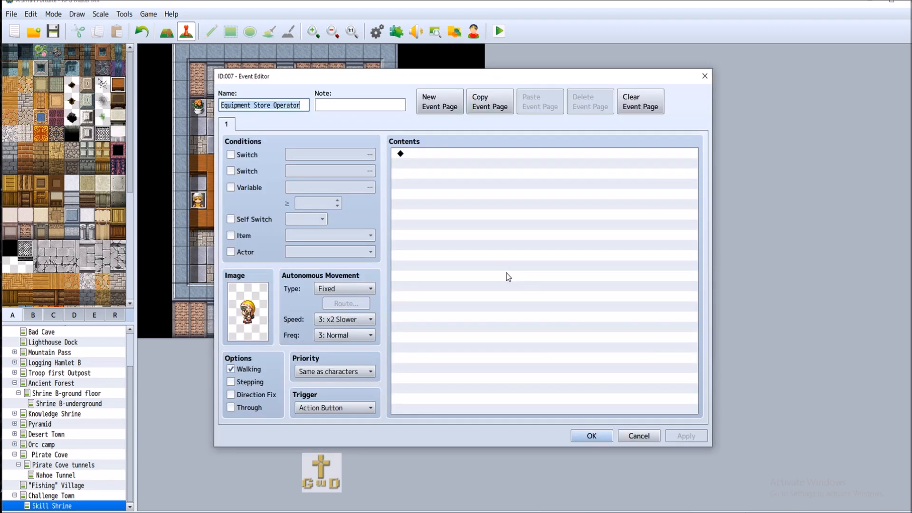
double_click(258, 324)
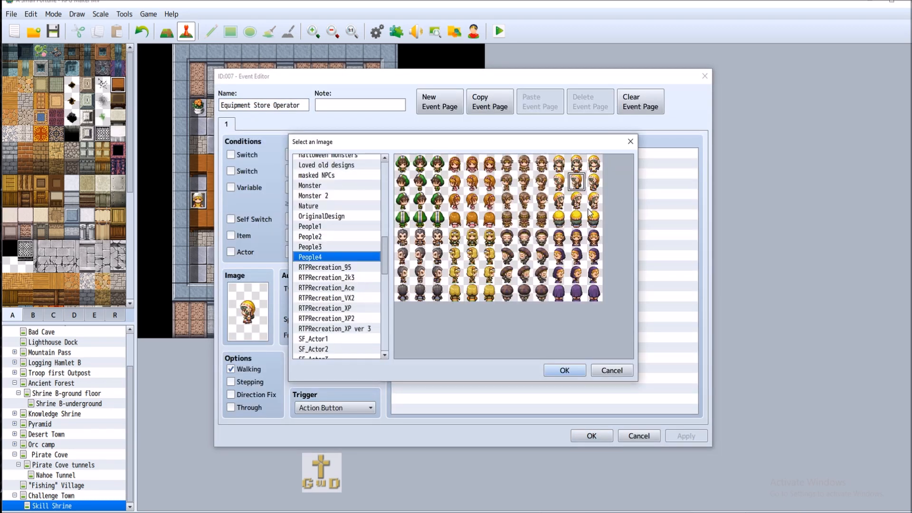
left_click(576, 163)
left_click(570, 370)
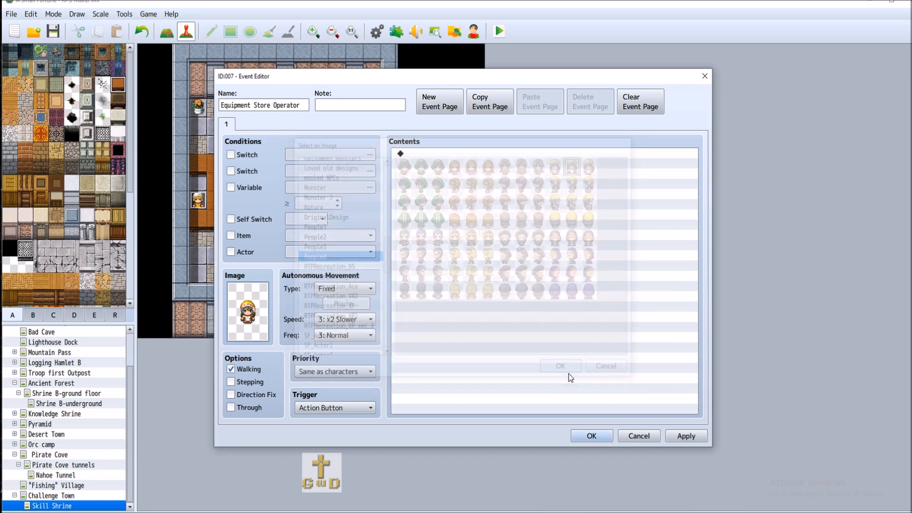
left_click(621, 441)
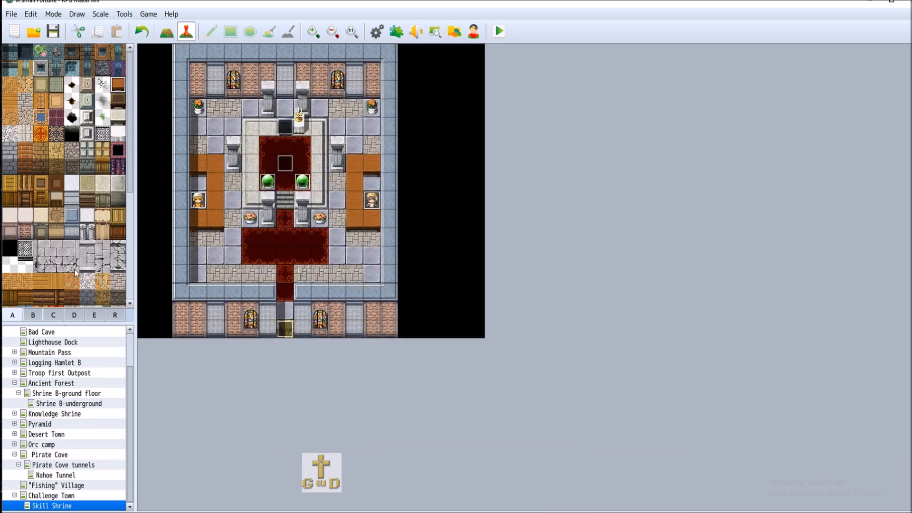
Extend the west counter's south row one tile east, and replace both counters' vertical sections with pale stone floor.
left_click(166, 31)
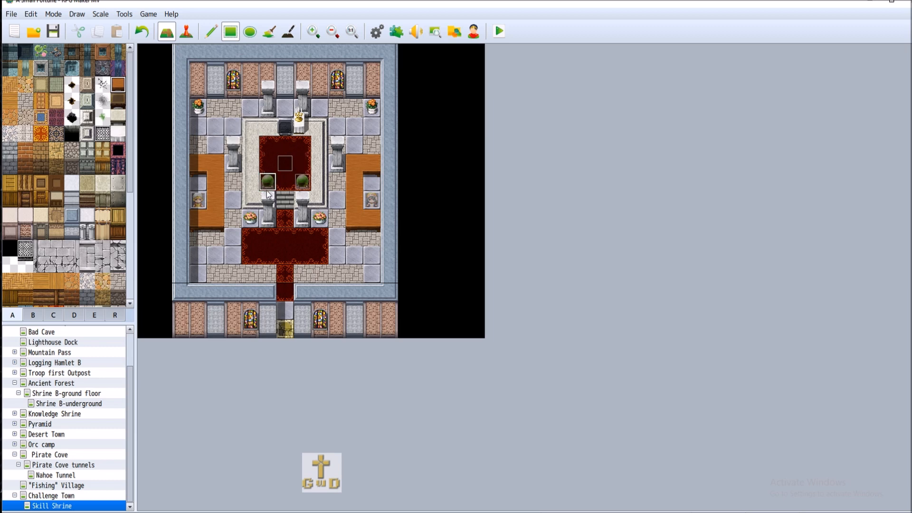
left_click(238, 219)
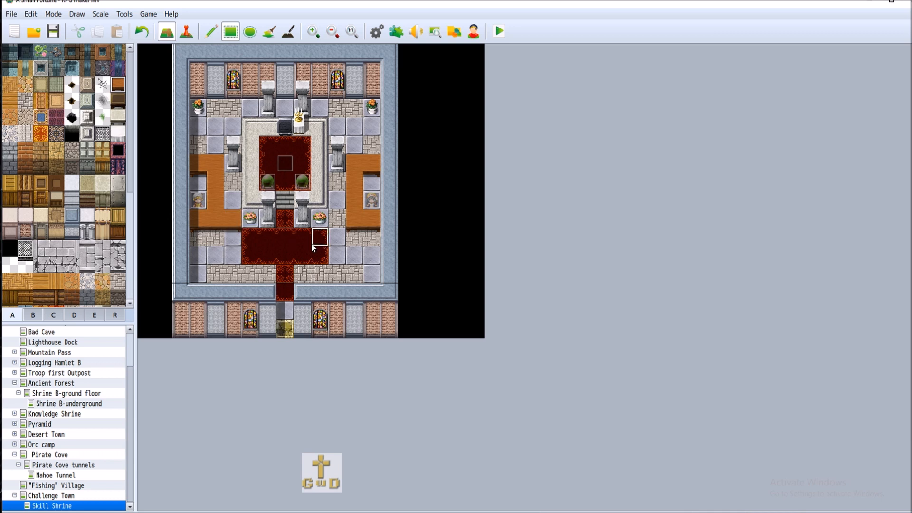
scroll(59, 291, "down", 5)
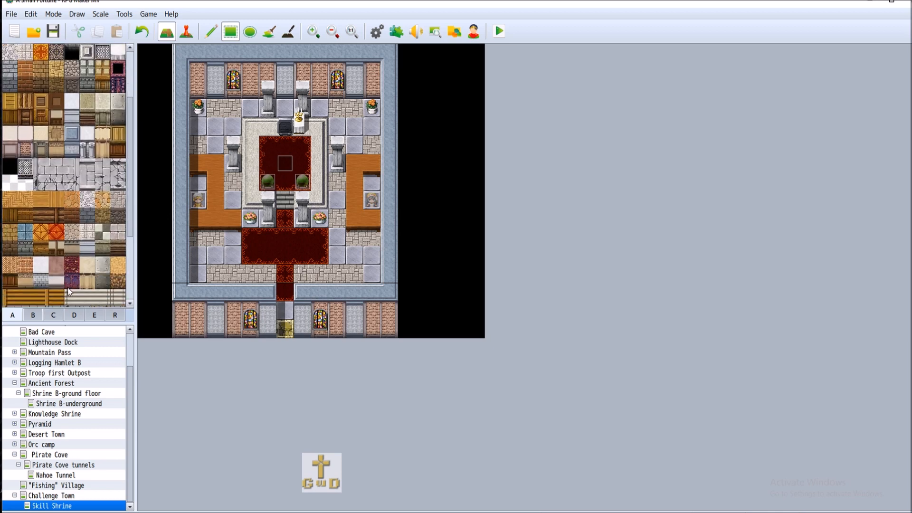
left_click(87, 297)
left_click(216, 204)
left_click(354, 199)
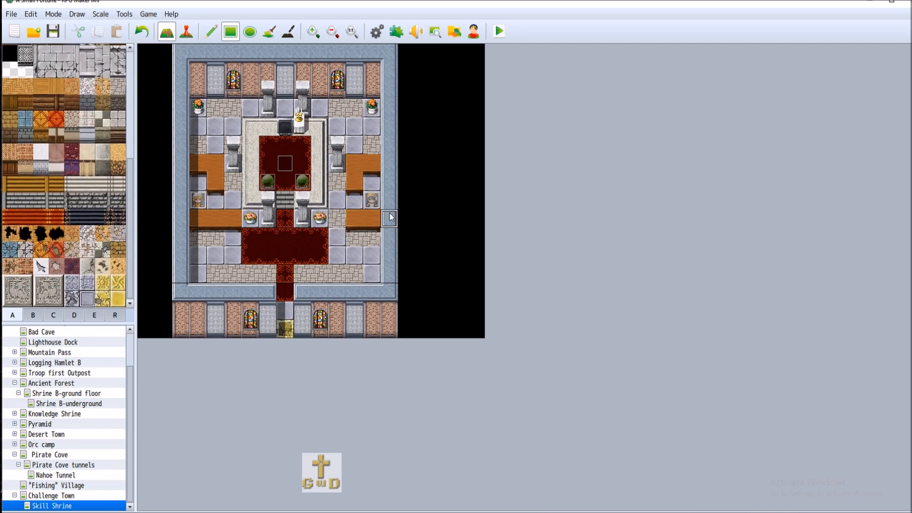
left_click(215, 182)
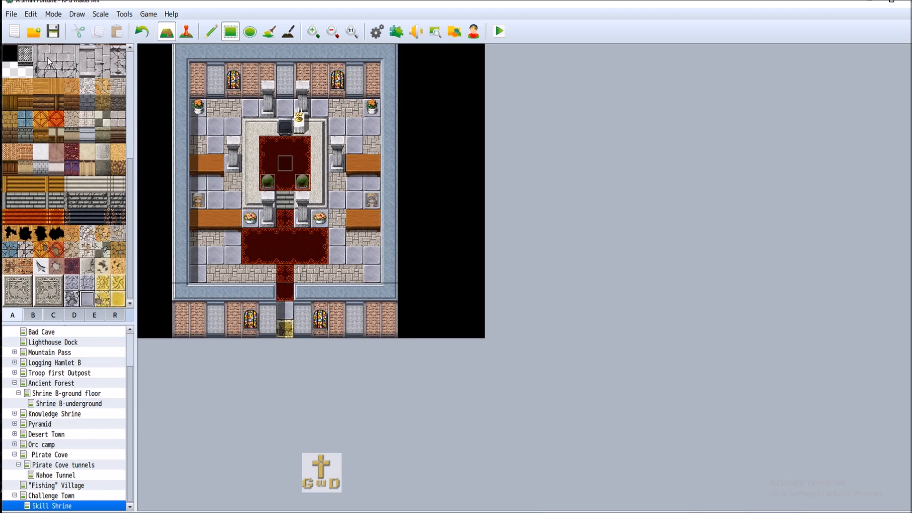
Replace the north rows of both counters with brick-patterned stone floor tiles.
scroll(34, 218, "up", 5)
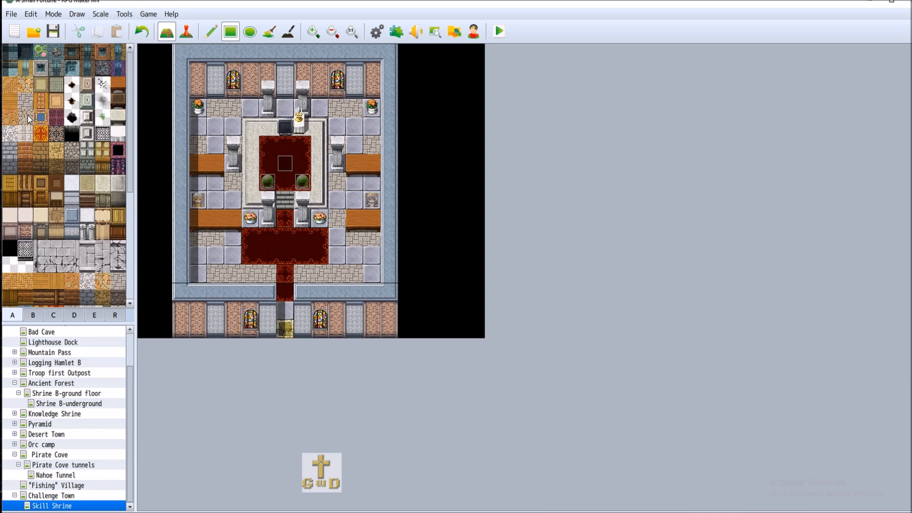
left_click(28, 98)
left_click_drag(197, 162, 217, 163)
left_click_drag(372, 163, 374, 166)
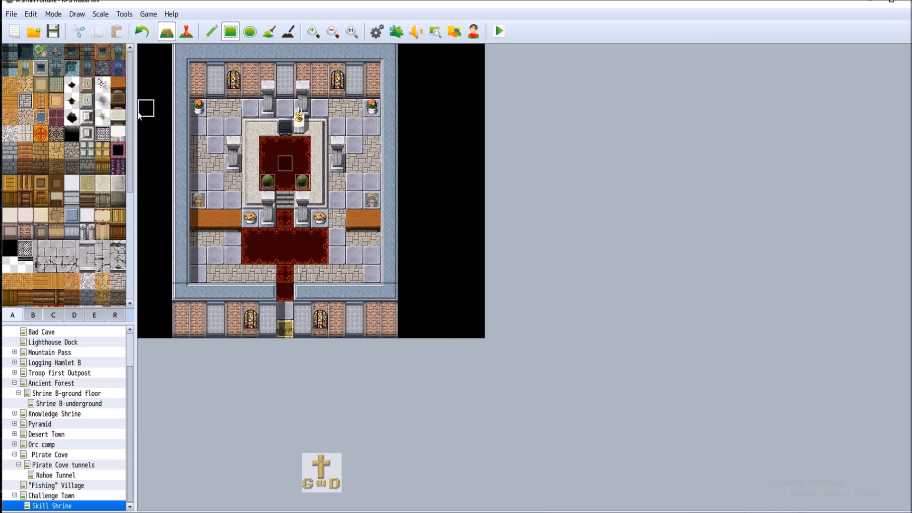
Paint counter tiles at the inner ends of both south rows so each counter forms an L around its shopkeeper.
left_click(115, 83)
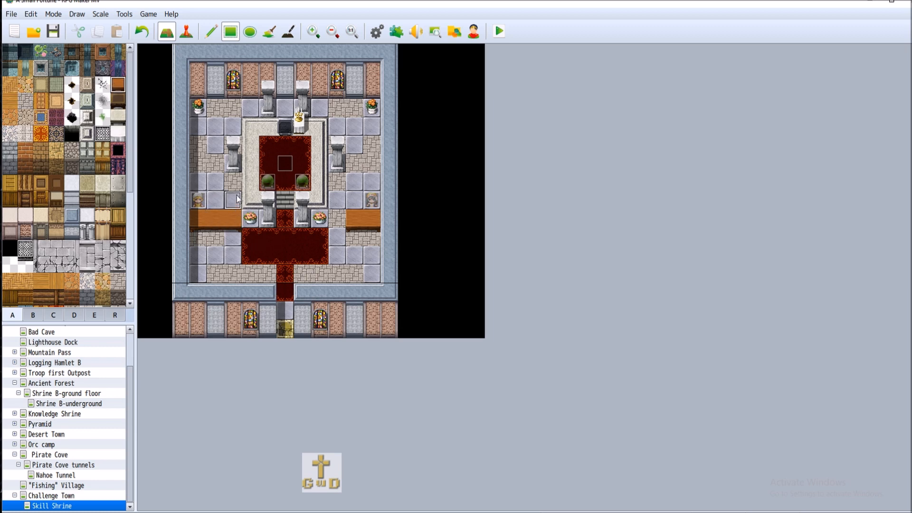
left_click(232, 200)
left_click_drag(340, 216, 338, 200)
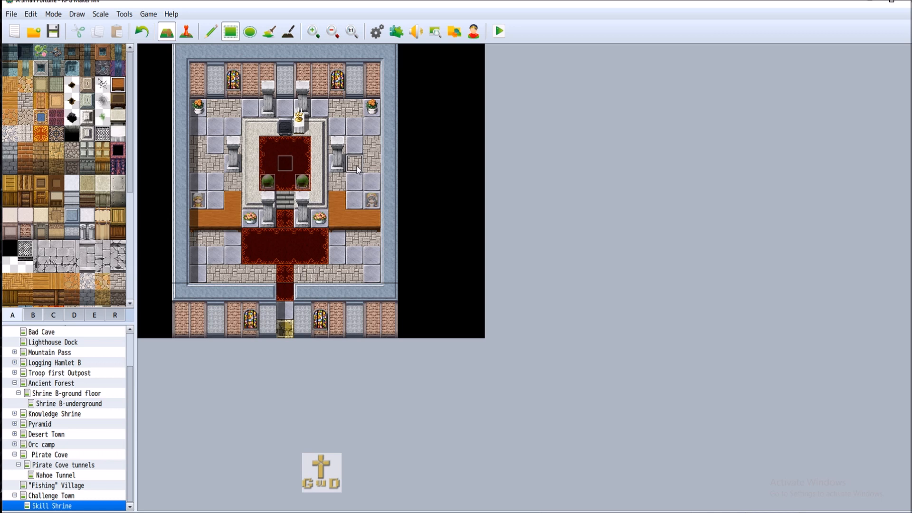
Try enclosing the west counter with a north row and a longer inner side, and undo those tiles.
left_click(206, 165)
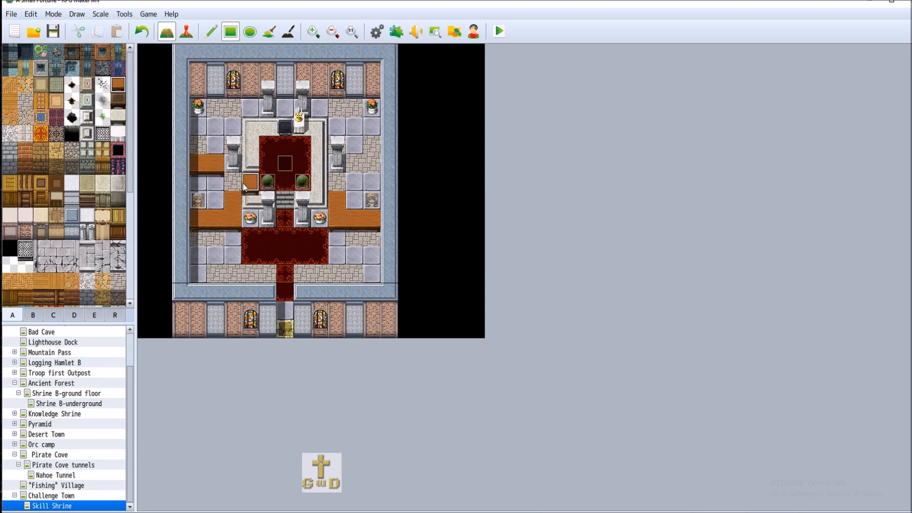
left_click(142, 32)
left_click(230, 185)
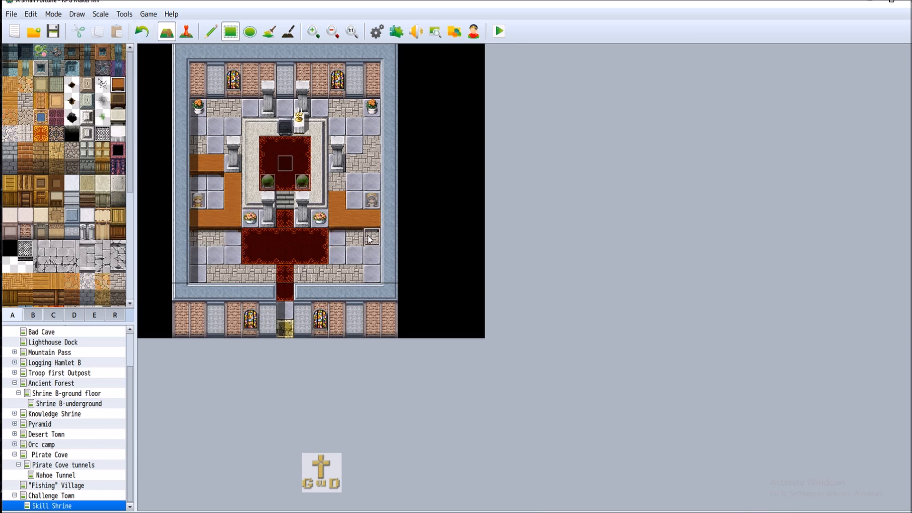
left_click(145, 34)
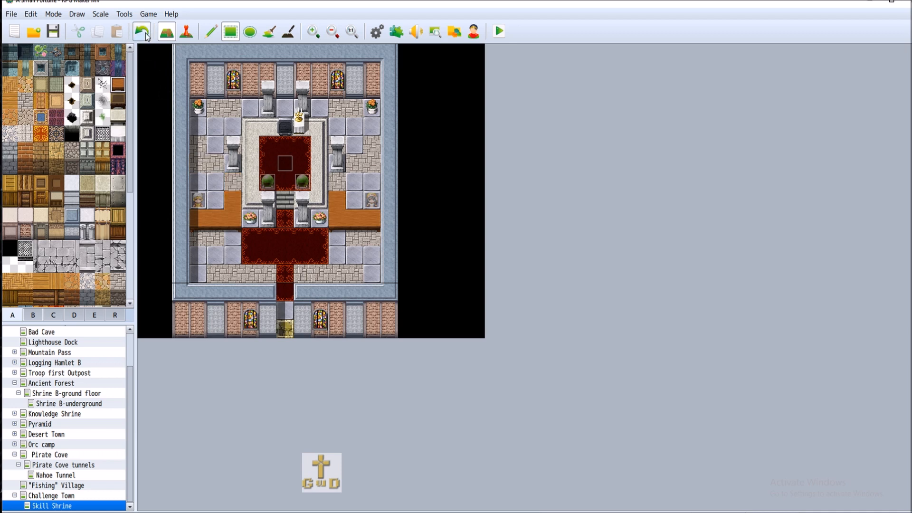
left_click(145, 34)
left_click(144, 34)
Save the project.
left_click(346, 200)
left_click(52, 31)
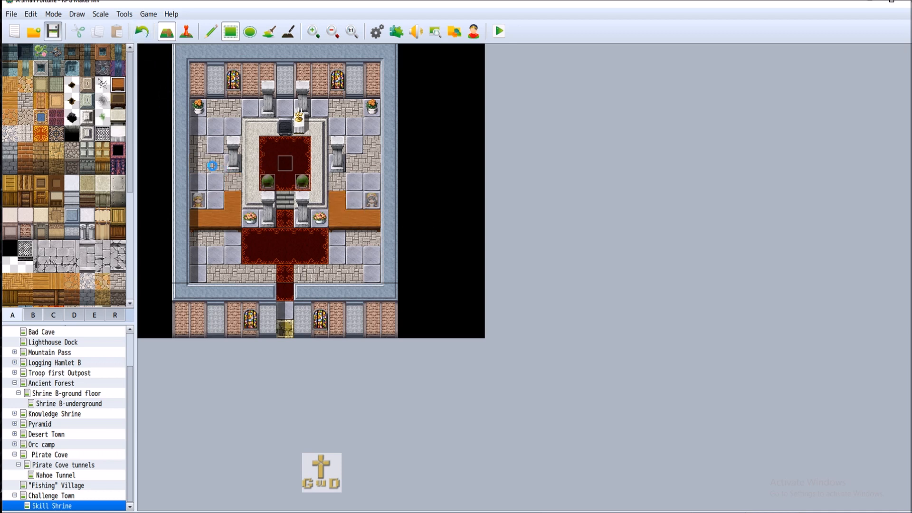
left_click(186, 31)
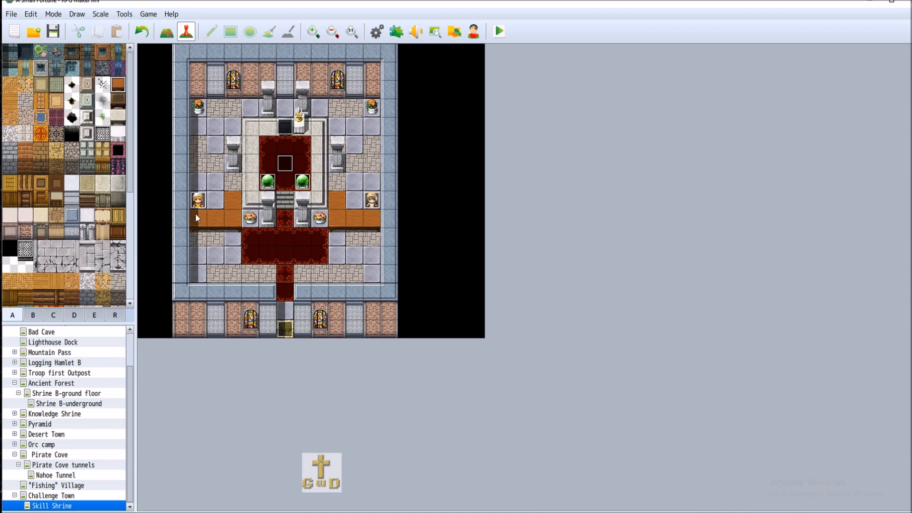
right_click(198, 238)
left_click(211, 256)
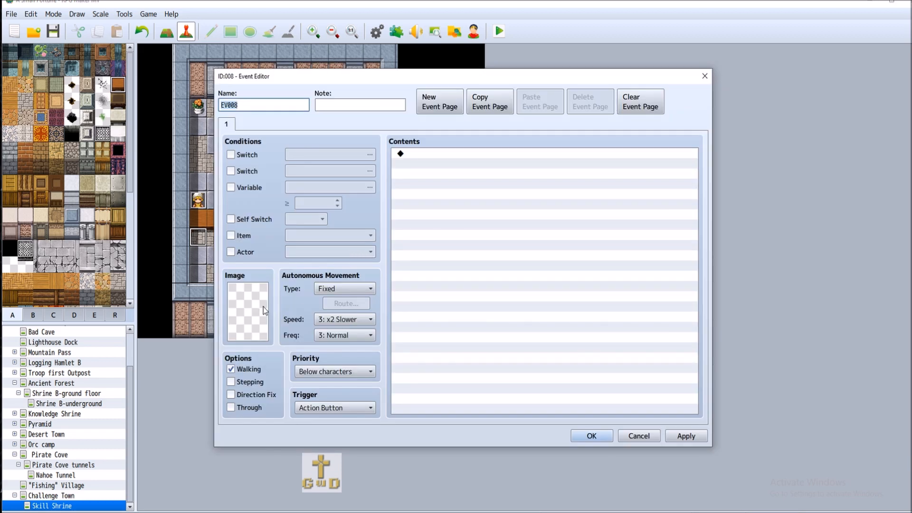
left_click(342, 412)
left_click(338, 431)
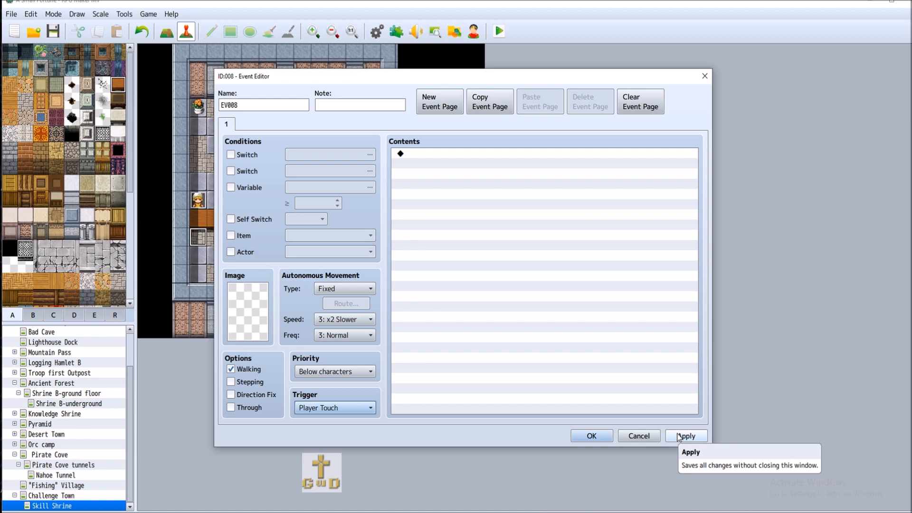
left_click(635, 436)
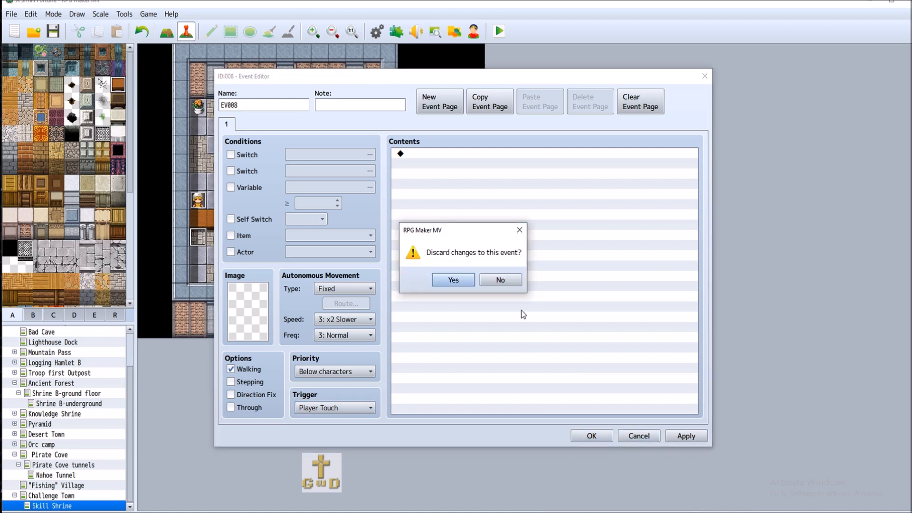
left_click(465, 280)
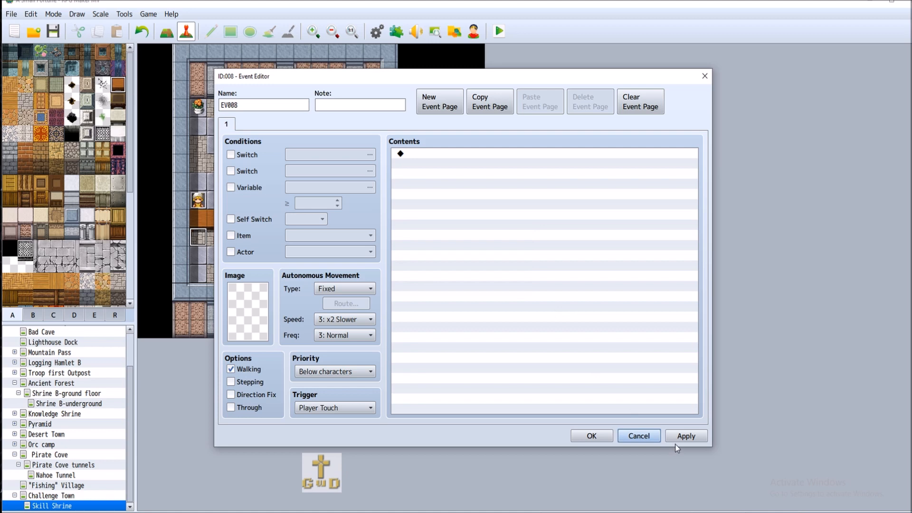
left_click(591, 436)
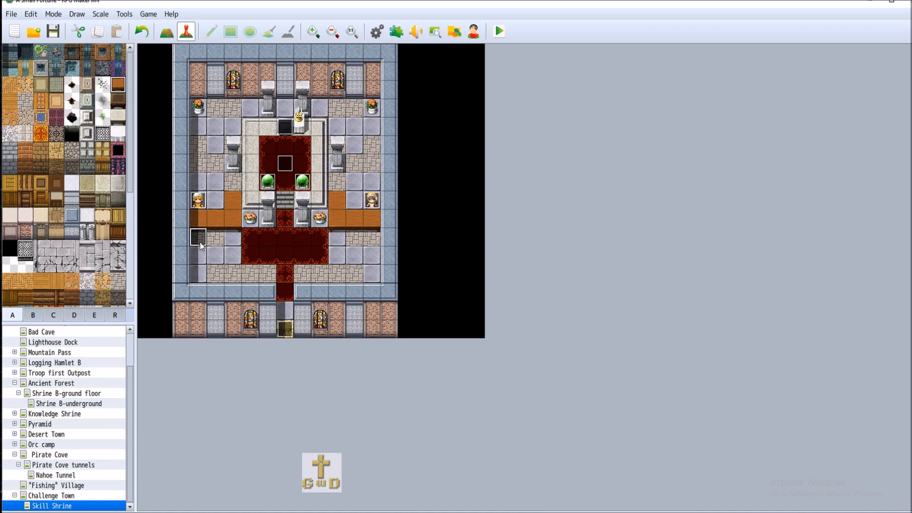
right_click(200, 243)
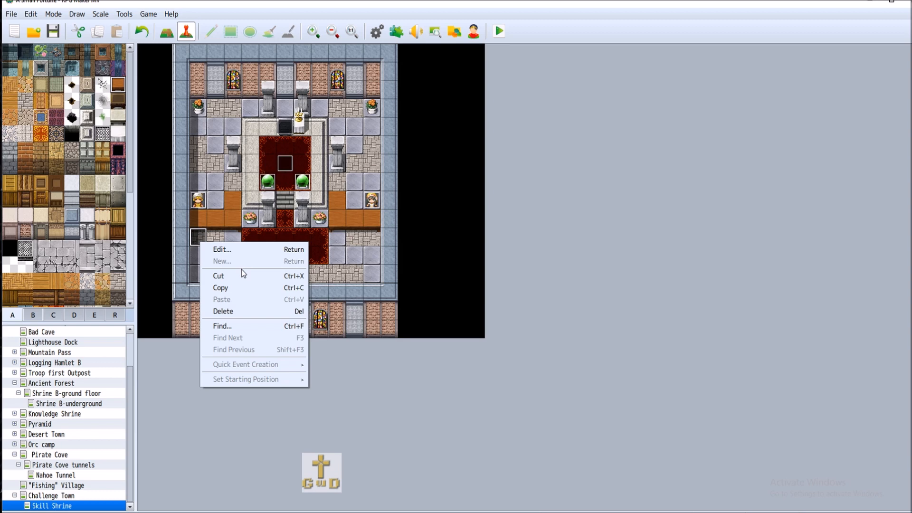
left_click(234, 311)
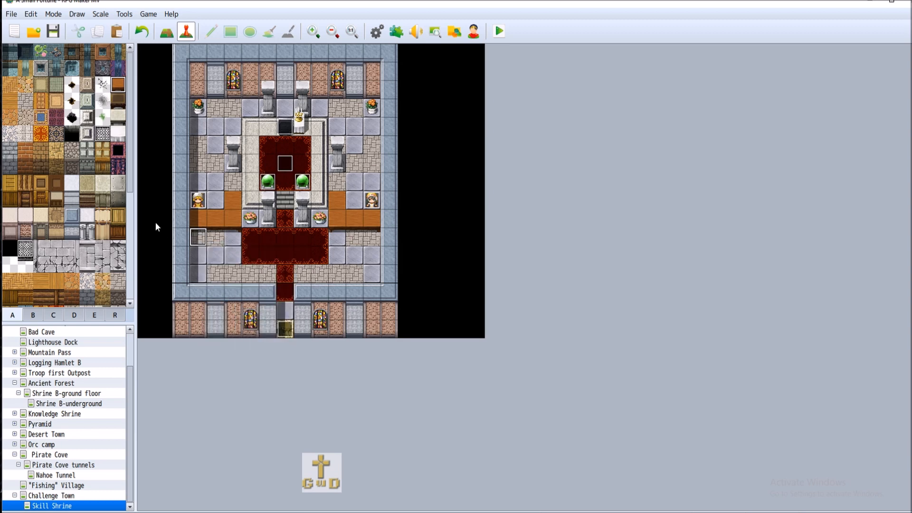
Create an event named "Buying goods in shrine" on the west counter tile directly below the shopkeeper.
right_click(200, 217)
left_click(241, 236)
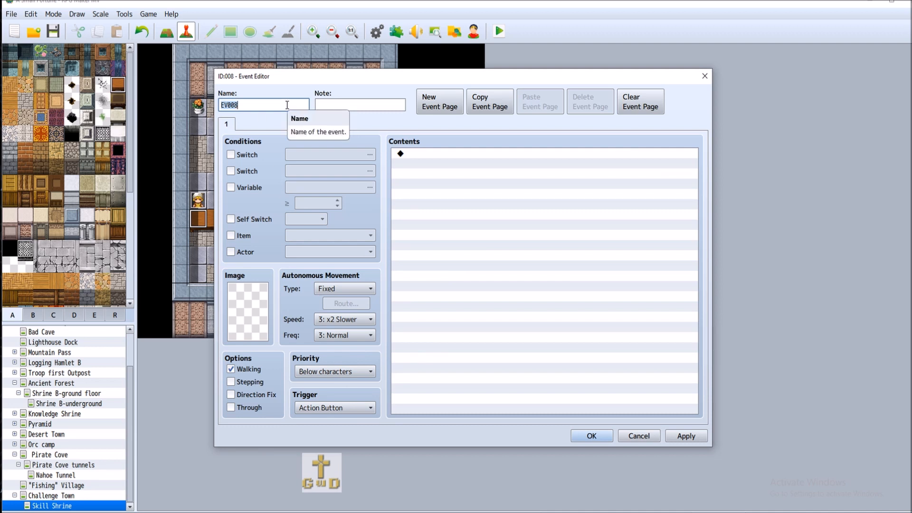
type("Buying ")
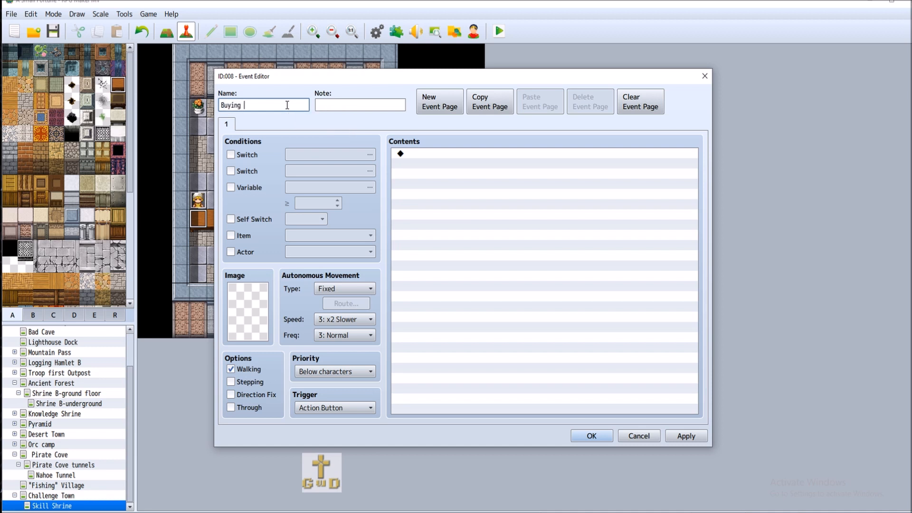
type("g")
type("em")
key("BackSpace")
key("BackSpace")
type("ener")
key("BackSpace")
key("BackSpace")
key("BackSpace")
key("BackSpace")
key("BackSpace")
type("gods")
key("BackSpace")
key("BackSpace")
type("ods in shrine")
Add a Shop Processing command to the event and stock it with Q Portion at the standard price.
double_click(435, 154)
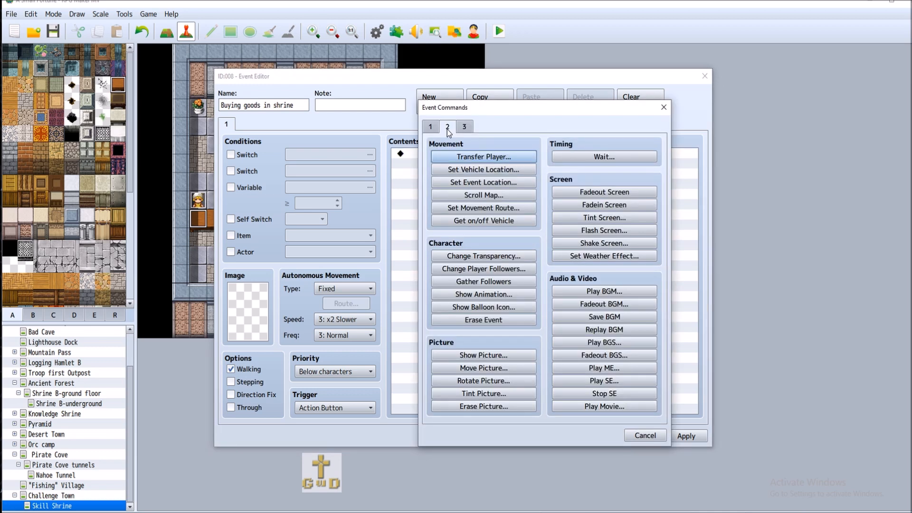
left_click(435, 127)
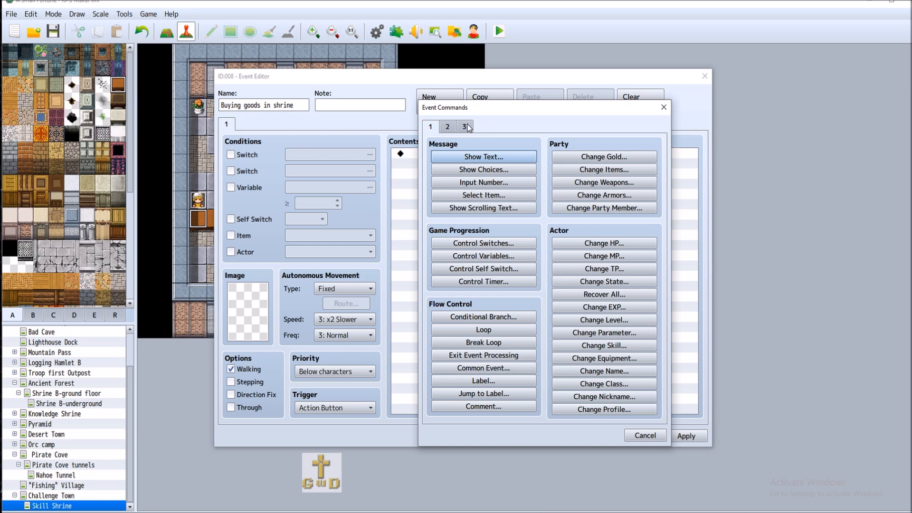
left_click(464, 127)
left_click(447, 127)
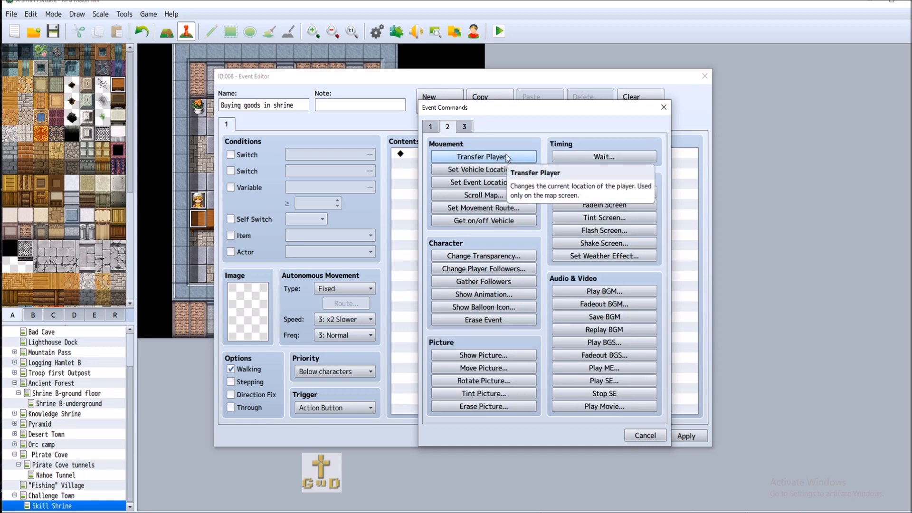
left_click(468, 128)
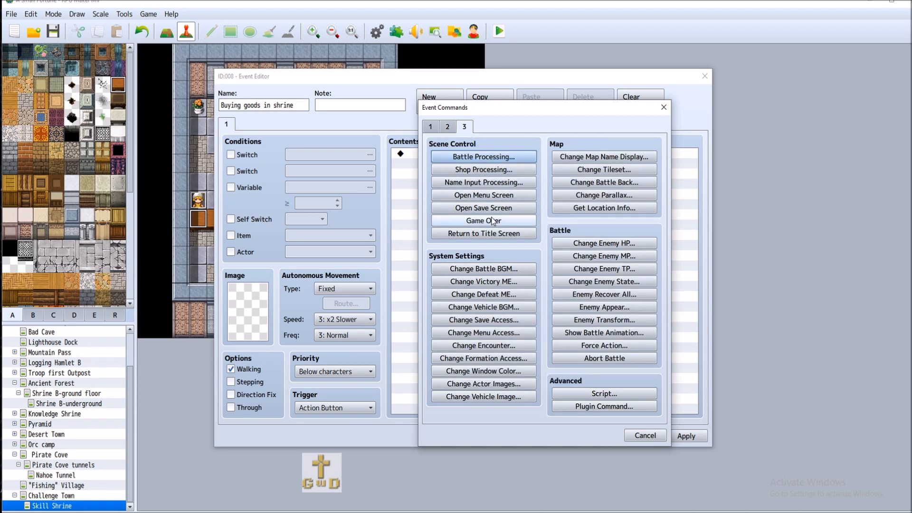
left_click(481, 170)
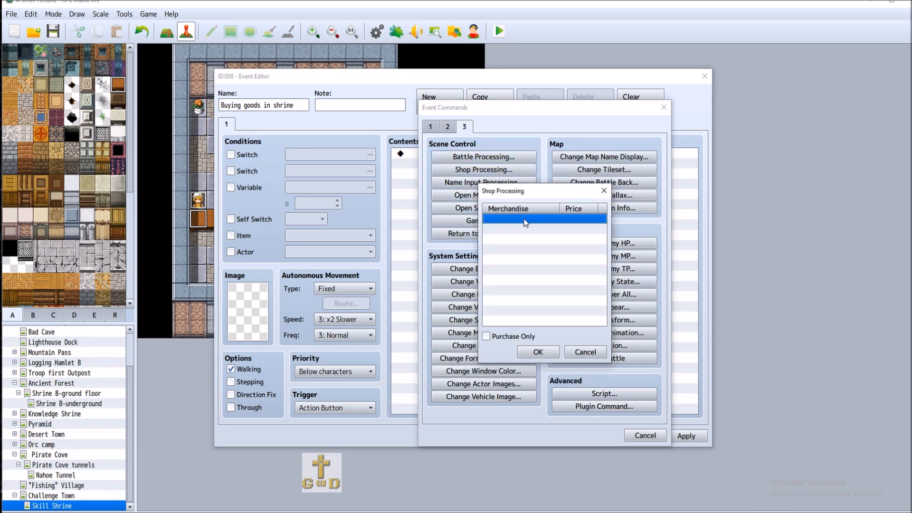
double_click(576, 220)
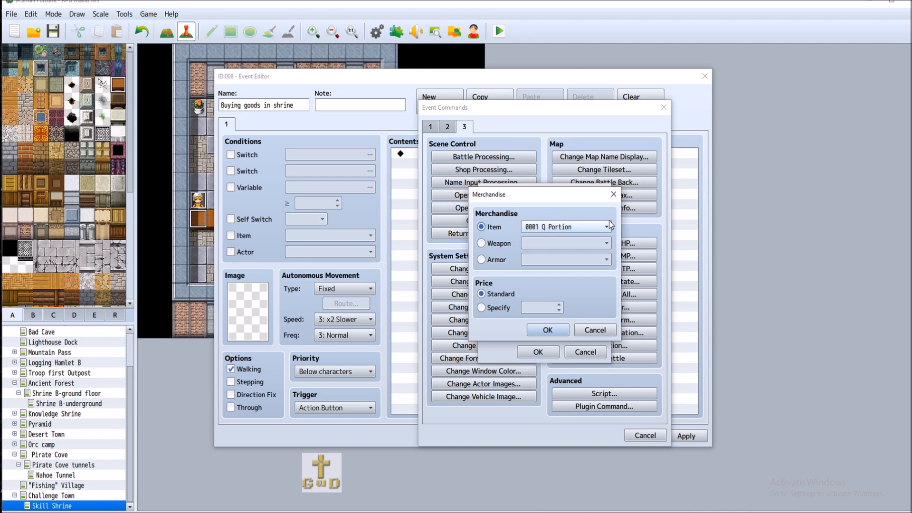
left_click(569, 229)
left_click(569, 229)
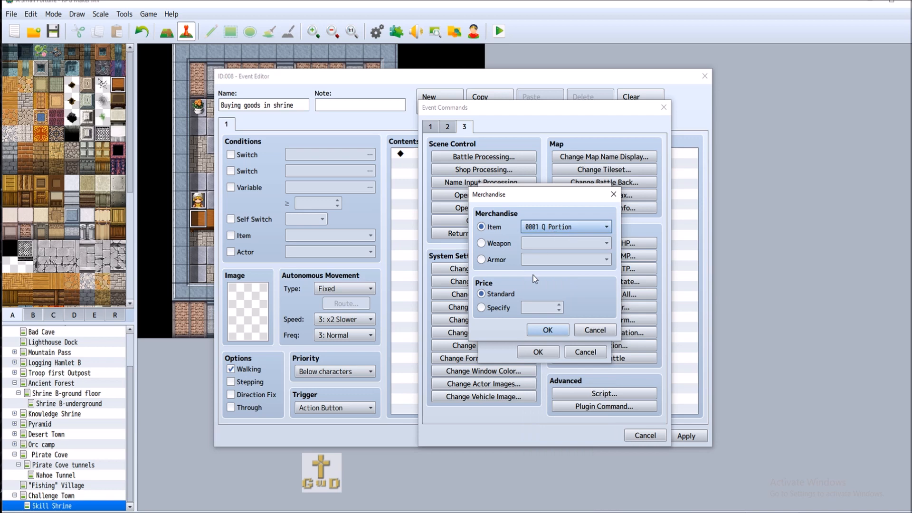
left_click(552, 331)
Add Mystic Water S and H Portion to the shop's merchandise at standard prices.
double_click(535, 230)
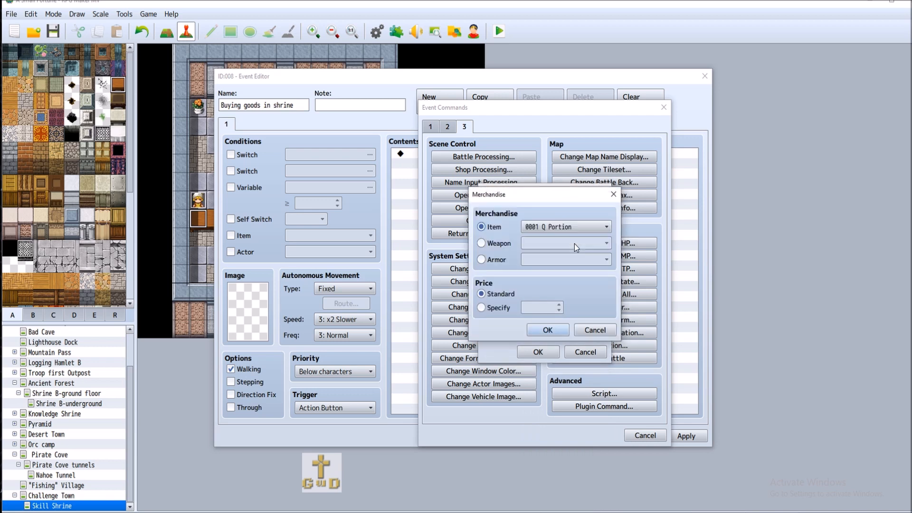
left_click(559, 228)
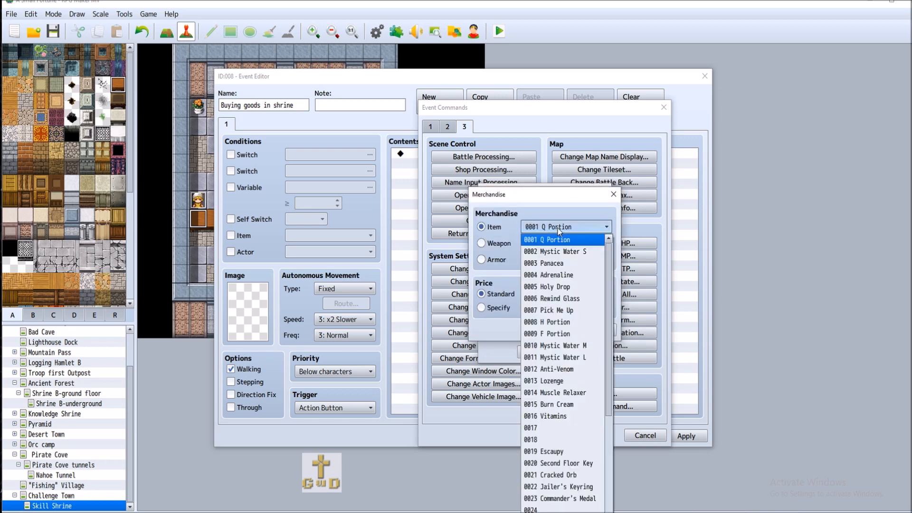
left_click(570, 254)
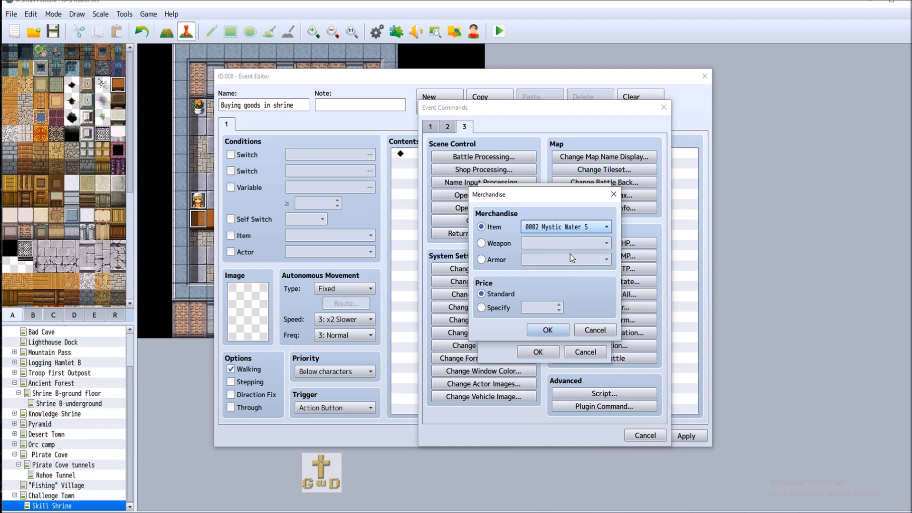
left_click(551, 331)
double_click(536, 240)
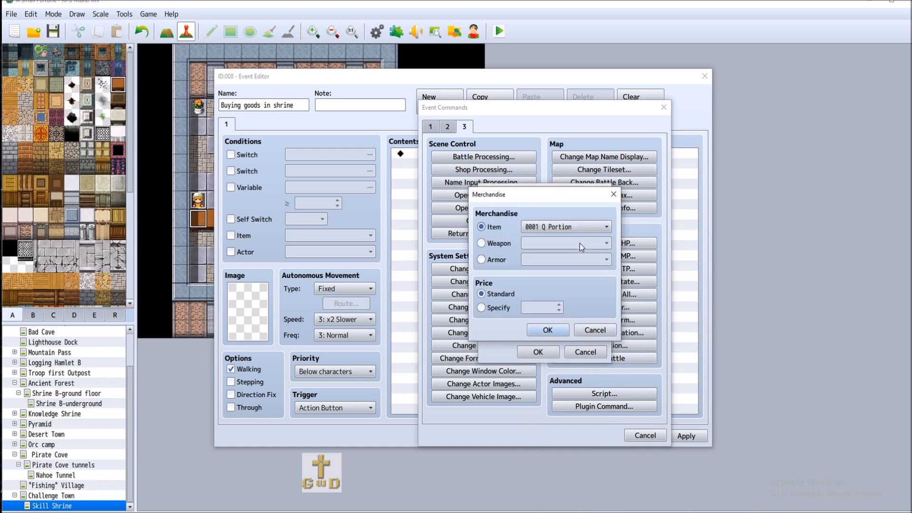
left_click(568, 225)
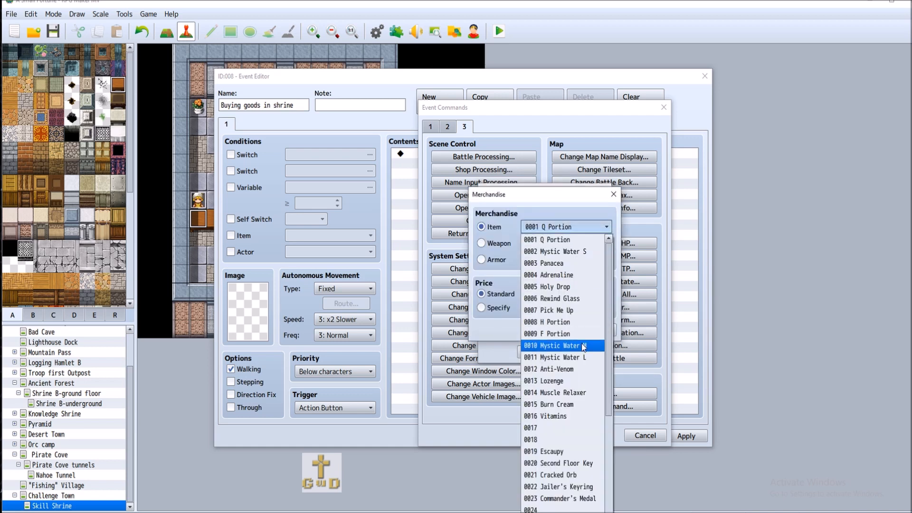
left_click(581, 321)
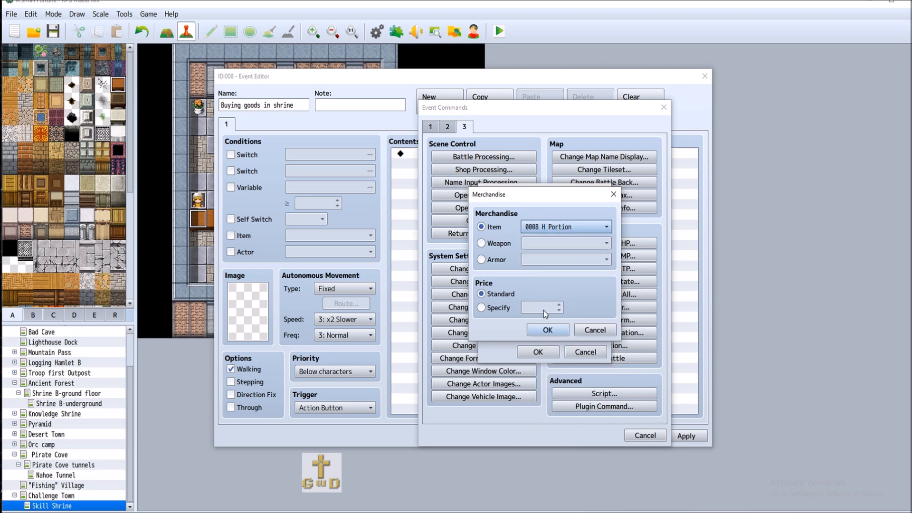
left_click(551, 330)
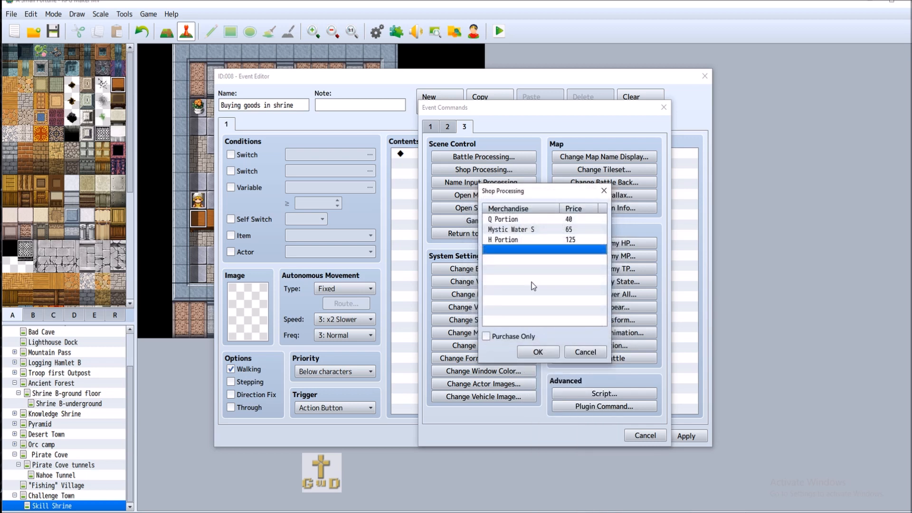
Add Mystic Water M and Adrenaline to the shop's merchandise at standard prices.
double_click(585, 250)
left_click(550, 227)
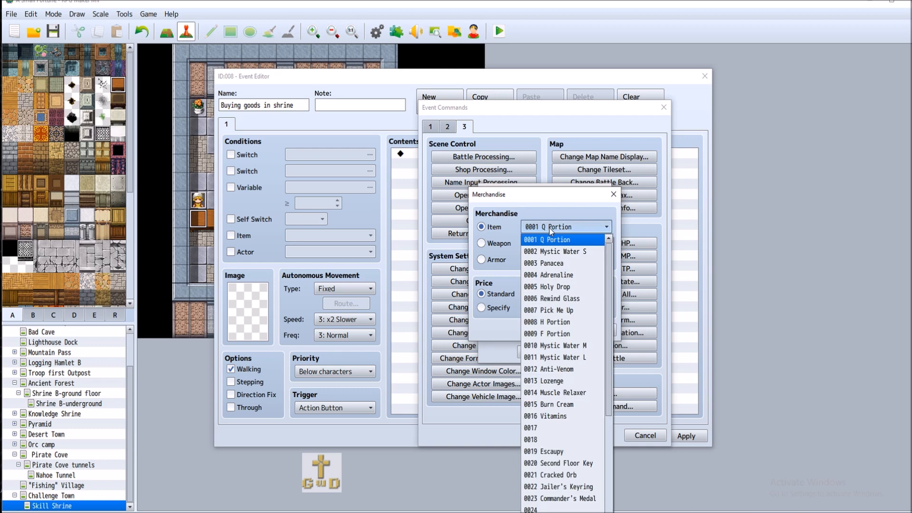
left_click(587, 346)
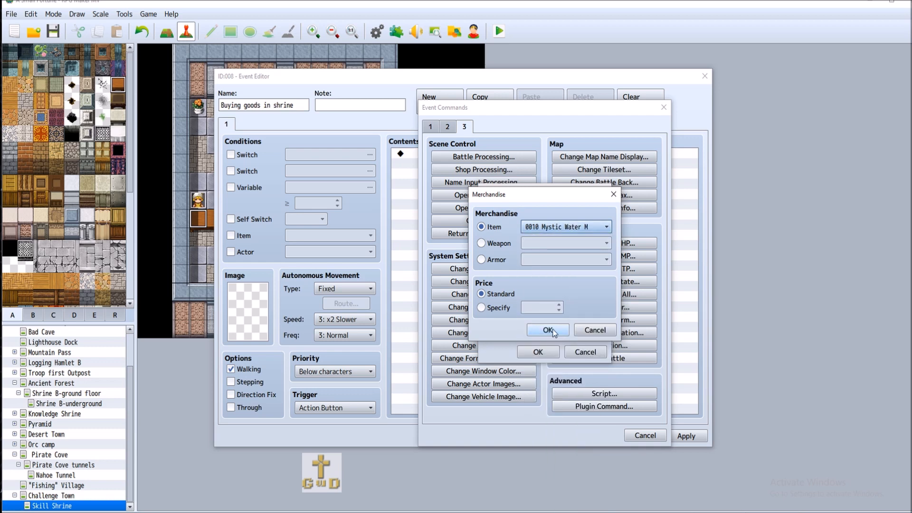
left_click(550, 331)
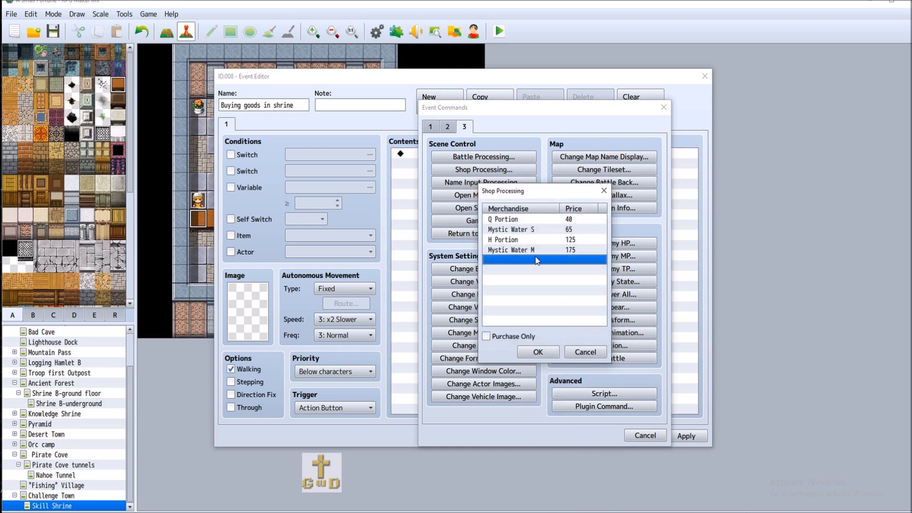
double_click(564, 260)
left_click(553, 229)
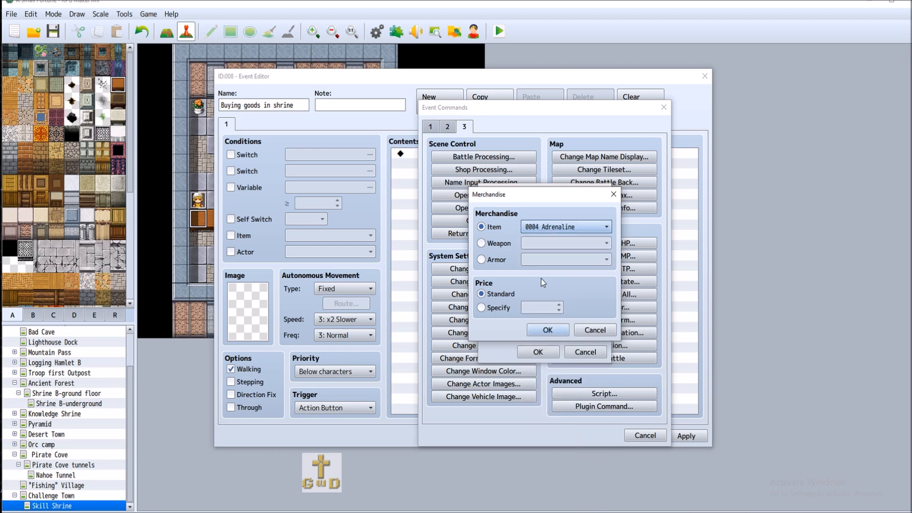
left_click(551, 331)
Add Anti-Venom and Lozenge to the shop's merchandise at standard prices.
double_click(604, 270)
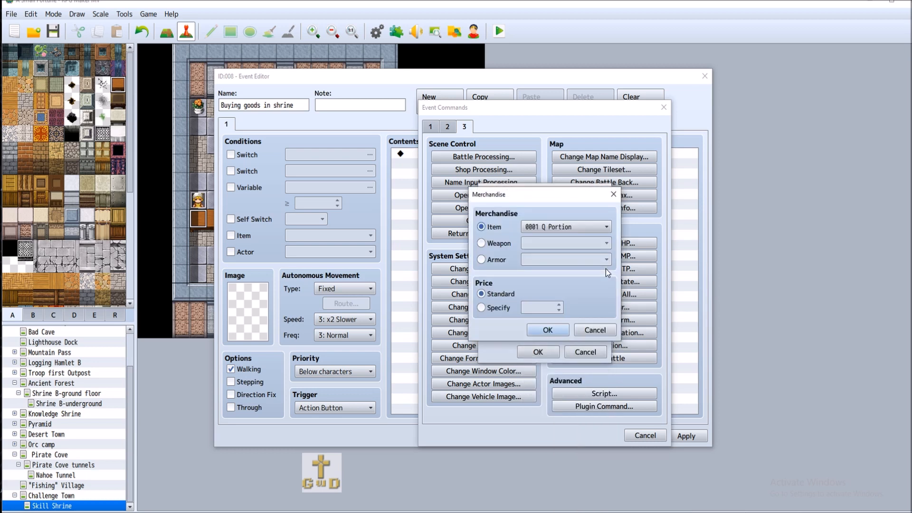
left_click(562, 227)
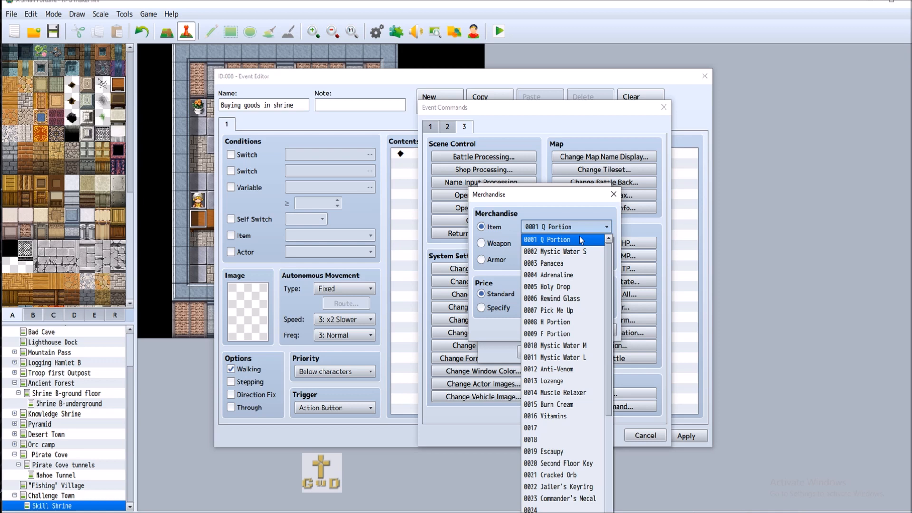
left_click(561, 368)
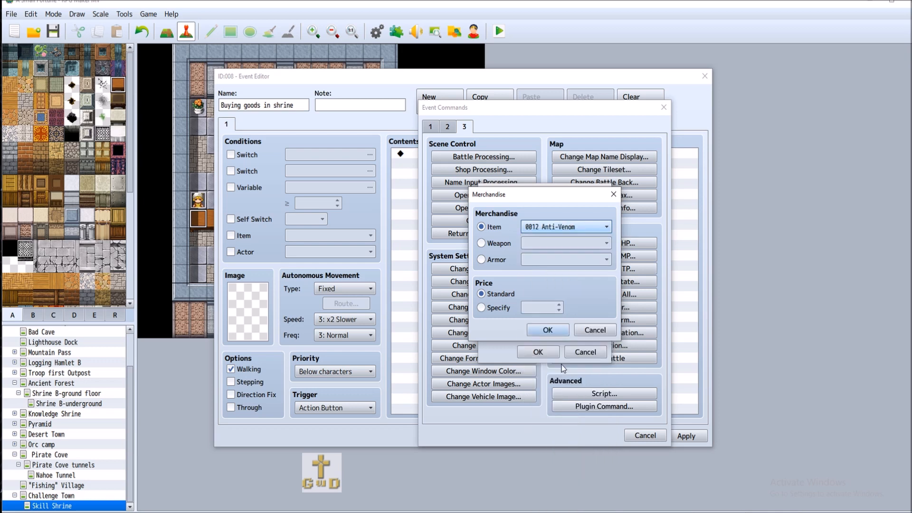
left_click(554, 329)
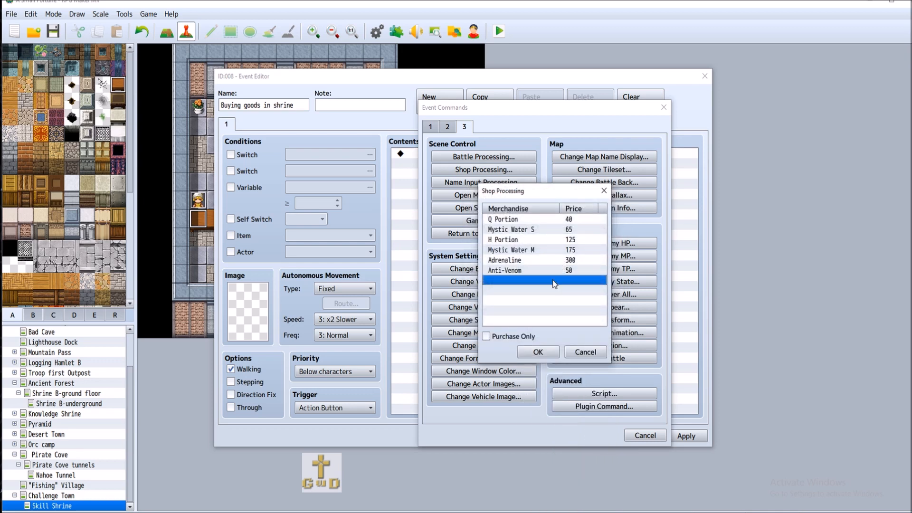
double_click(568, 281)
left_click(567, 227)
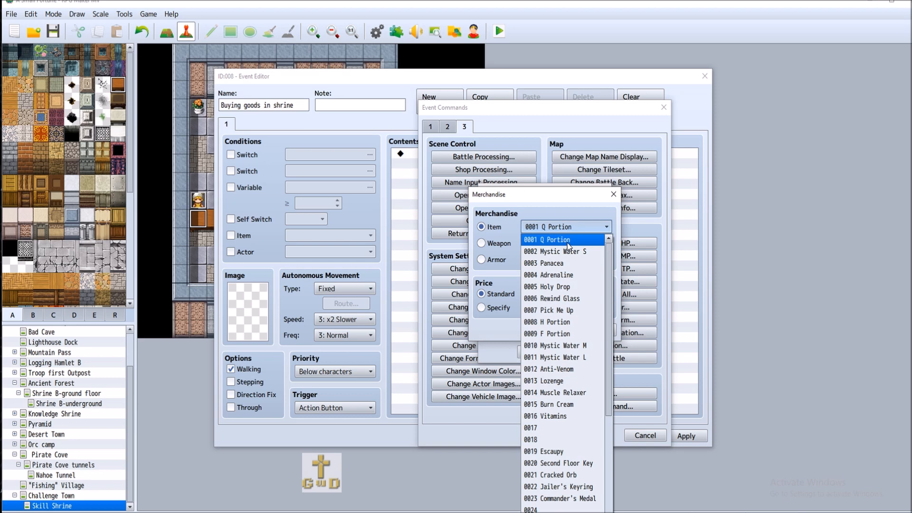
left_click(583, 380)
left_click(549, 331)
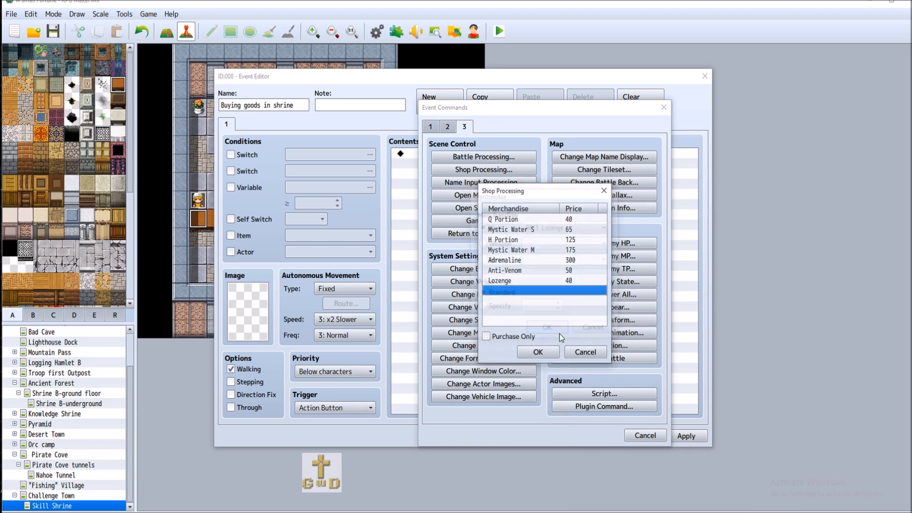
Add Muscle Relaxer to the shop's merchandise at the standard price, and save the goods shop event.
double_click(532, 296)
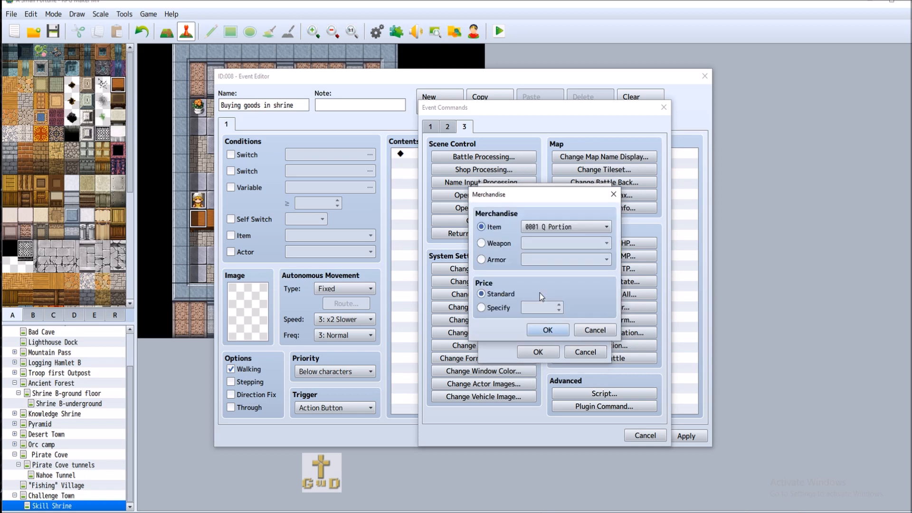
left_click(559, 227)
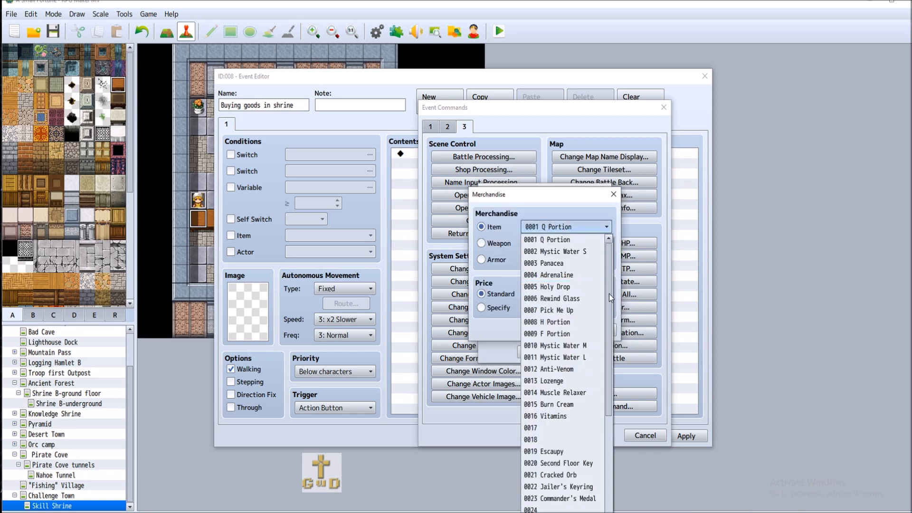
left_click(580, 393)
left_click(561, 331)
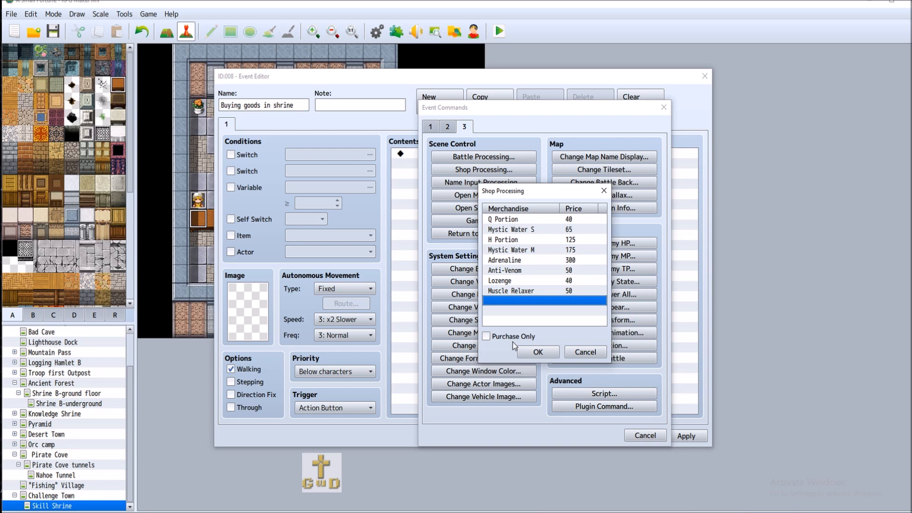
left_click(558, 355)
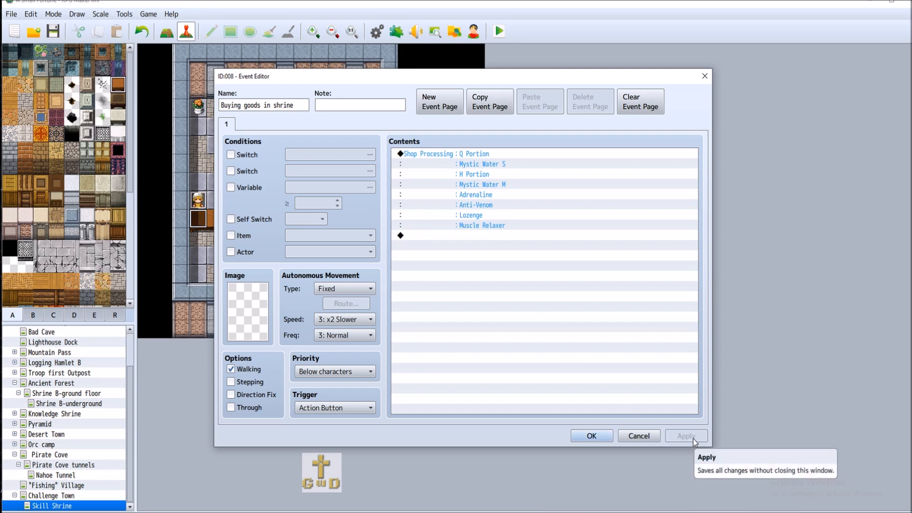
left_click(599, 435)
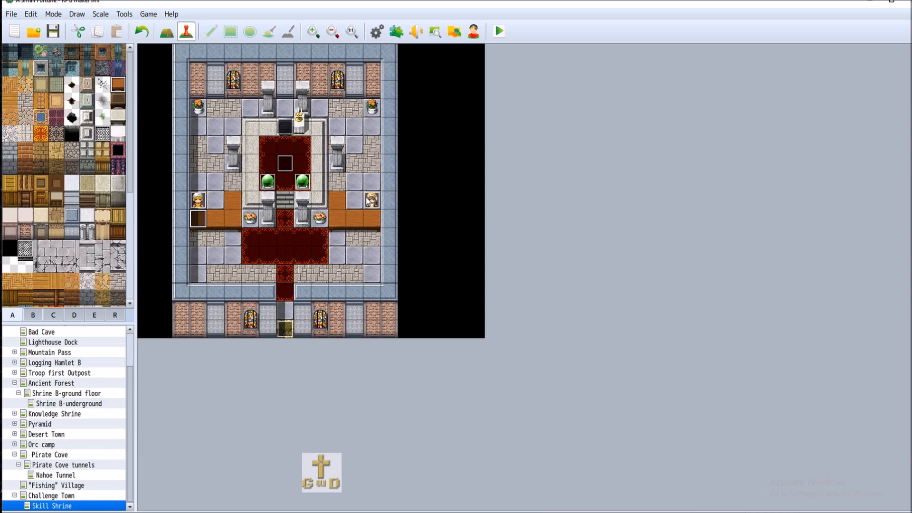
Create a new event on the east counter below its shopkeeper and start a Shop Processing command with weapon merchandise.
right_click(373, 221)
left_click(426, 239)
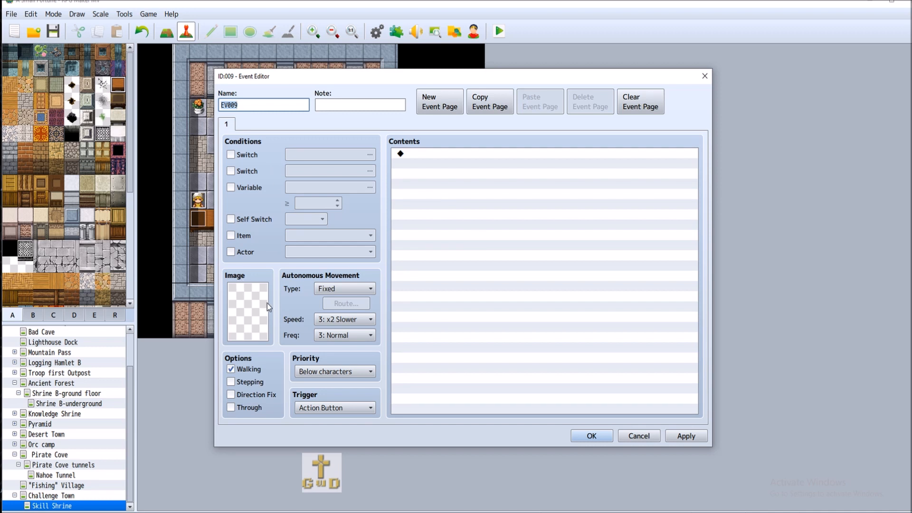
double_click(464, 155)
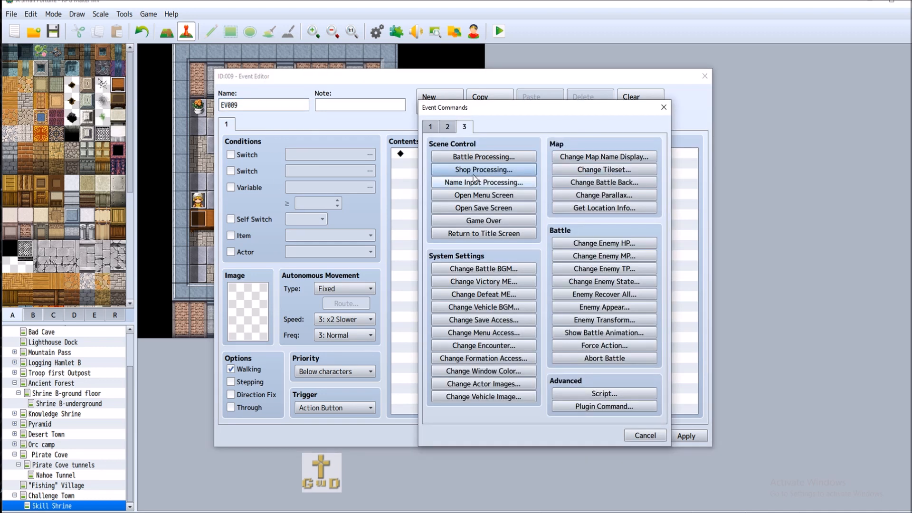
left_click(476, 174)
double_click(548, 218)
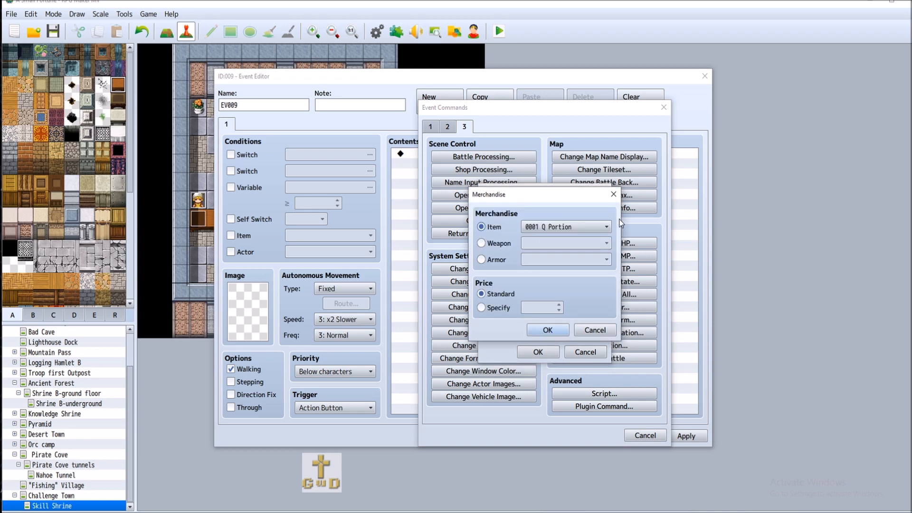
left_click(492, 243)
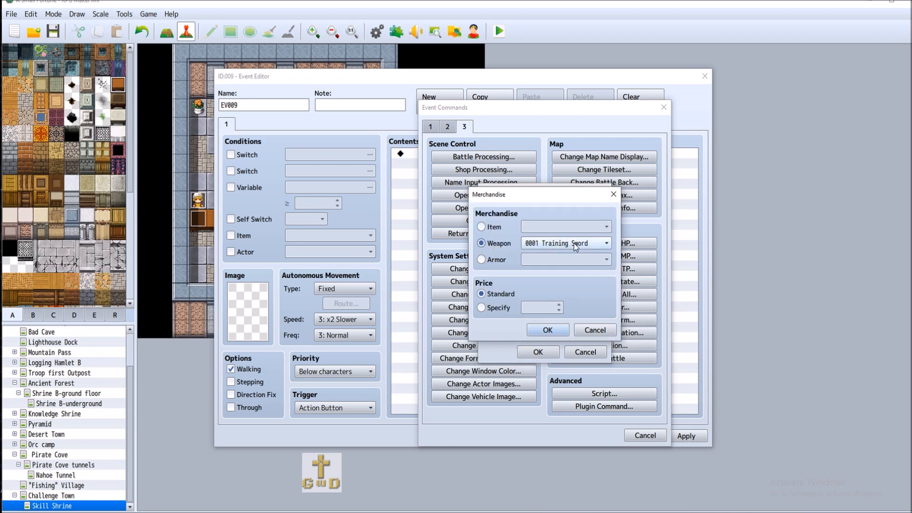
Look through the available weapons to see which entries are defined and which slots are still empty.
left_click(574, 243)
scroll(624, 266, "down", 18)
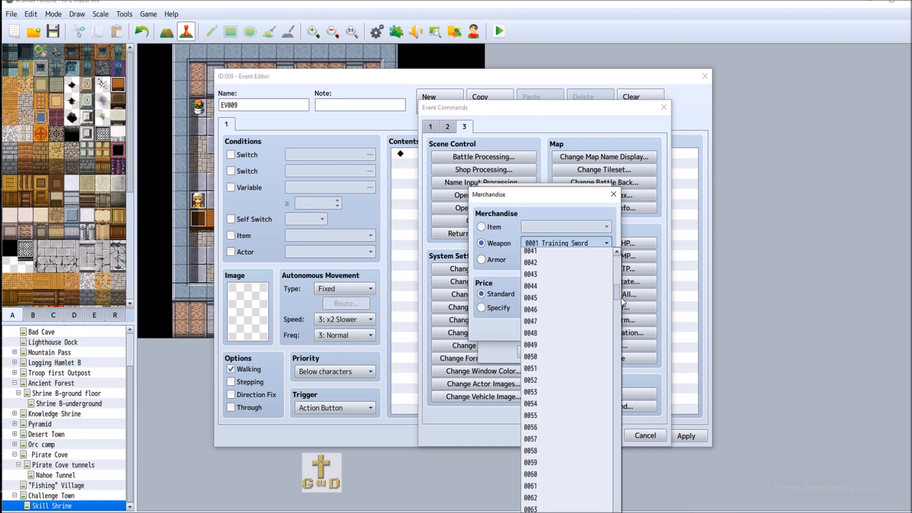
scroll(620, 280, "up", 12)
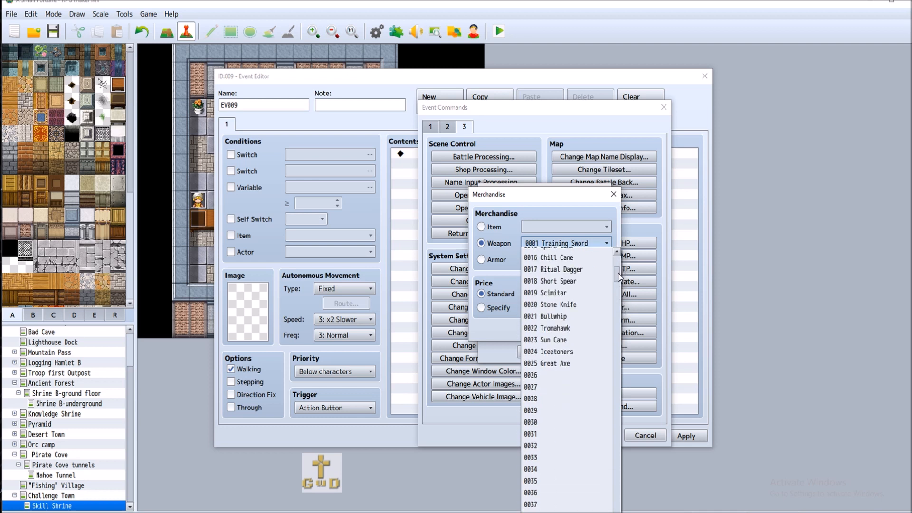
left_click_drag(618, 276, 618, 275)
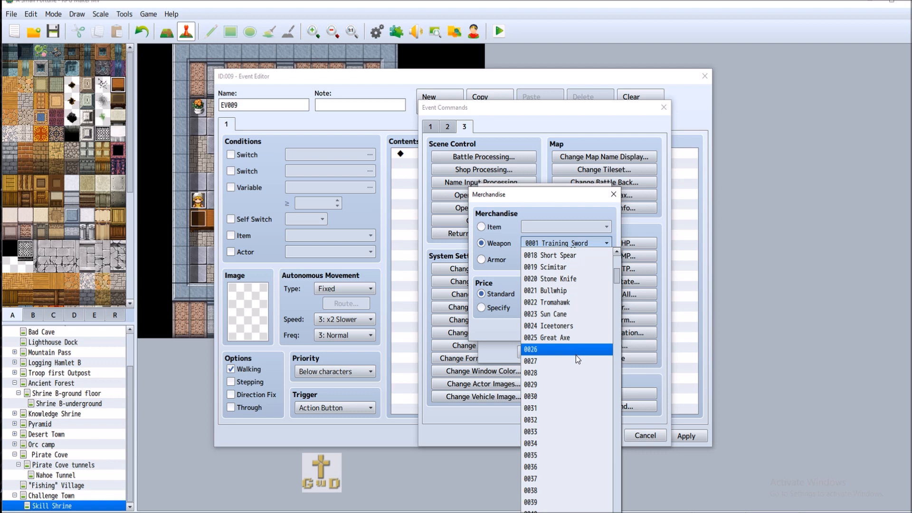
scroll(575, 347, "up", 4)
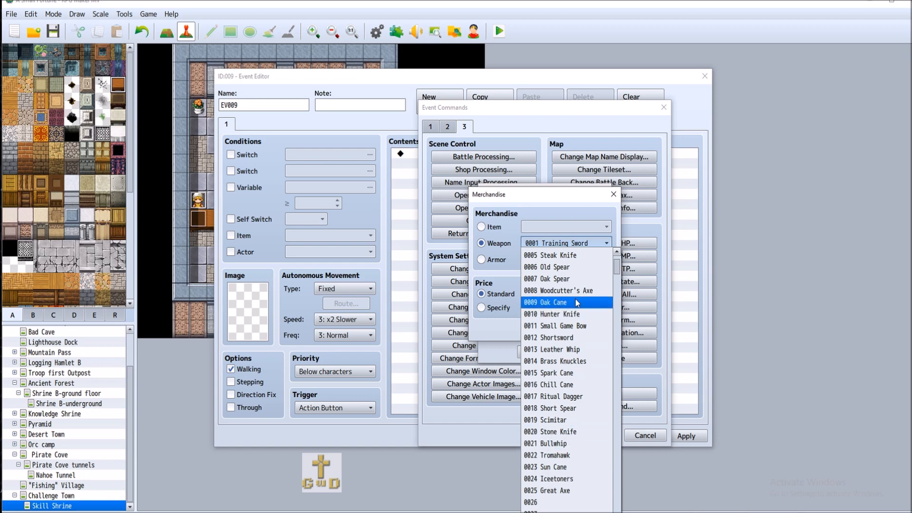
scroll(580, 336, "up", 2)
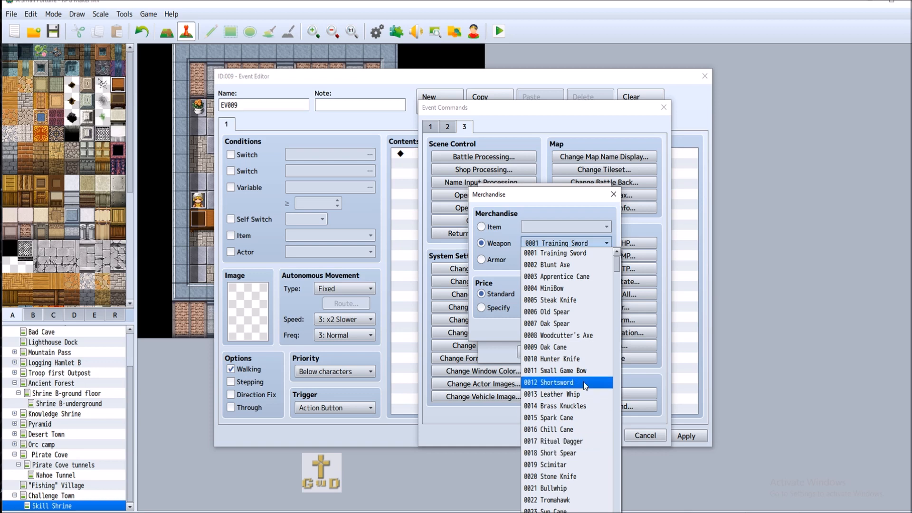
scroll(594, 469, "down", 3)
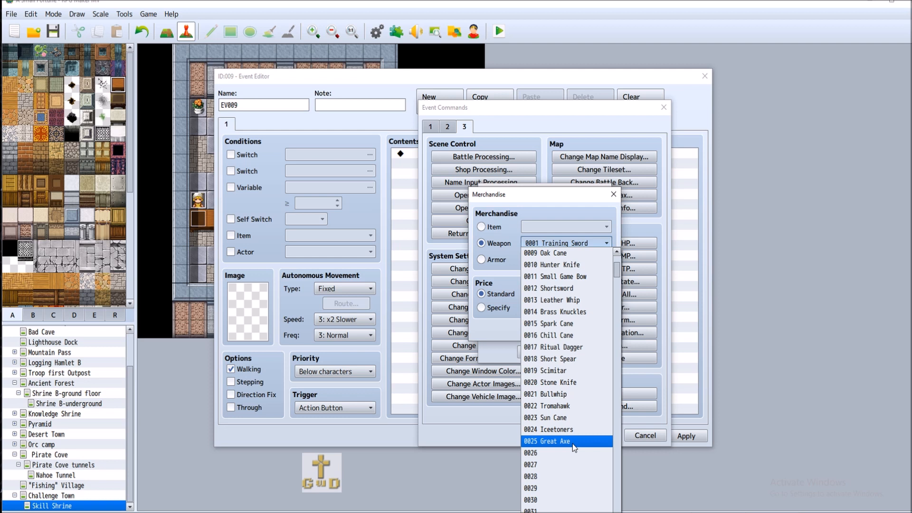
scroll(580, 452, "down", 4)
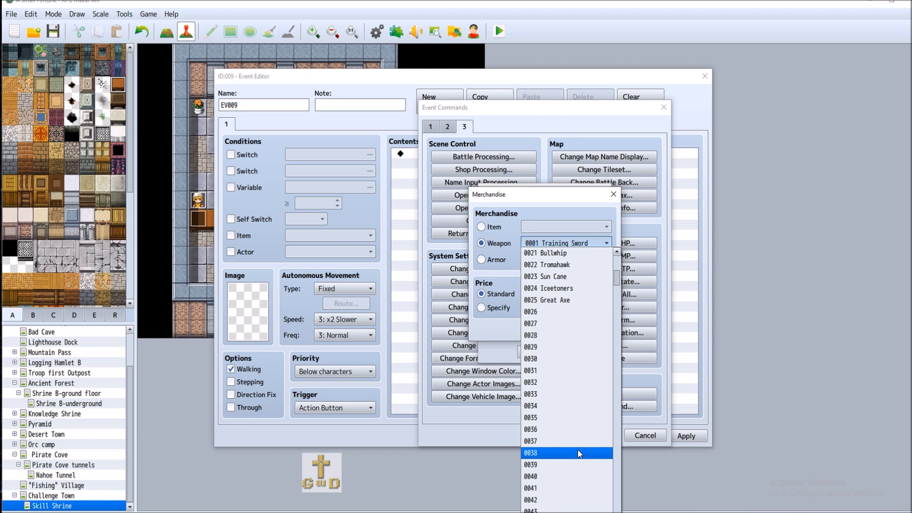
left_click(495, 326)
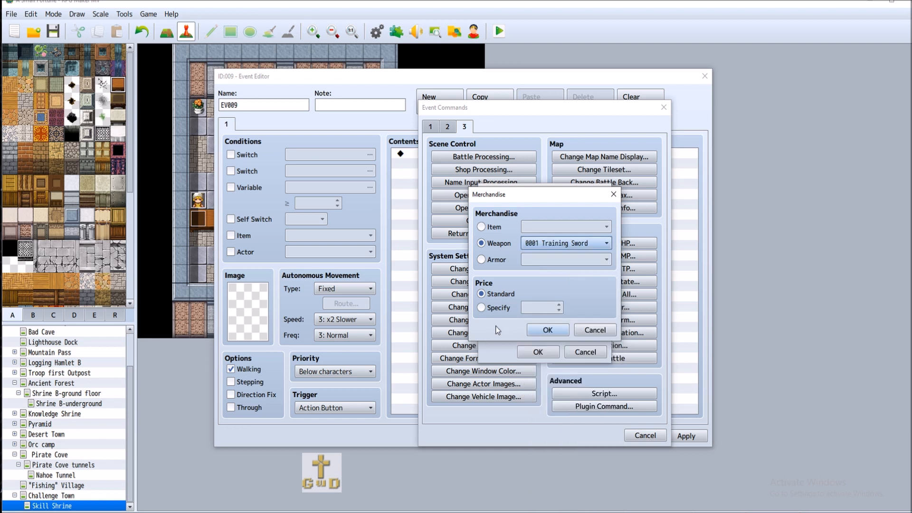
Stock the shop with the empty weapon slot 0026 at the standard price and add the Shop Processing command.
left_click(548, 247)
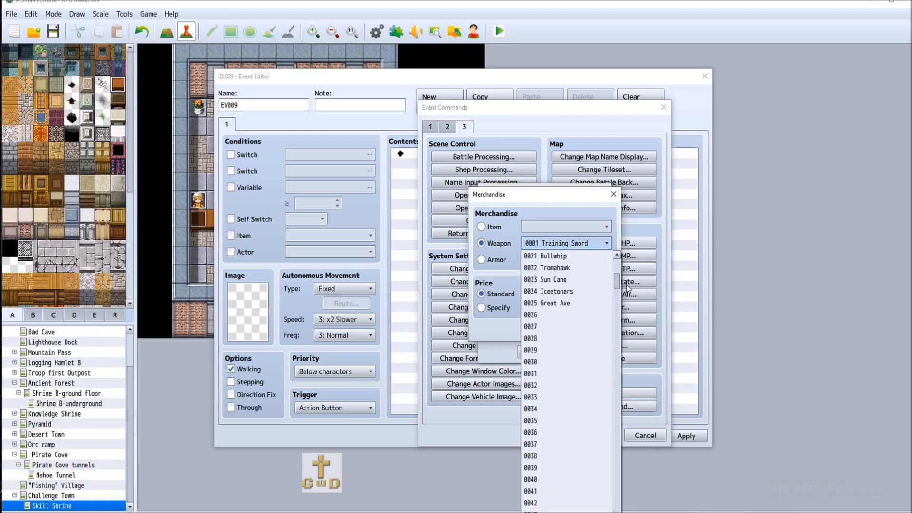
left_click_drag(619, 285, 618, 255)
scroll(565, 350, "down", 3)
left_click(568, 432)
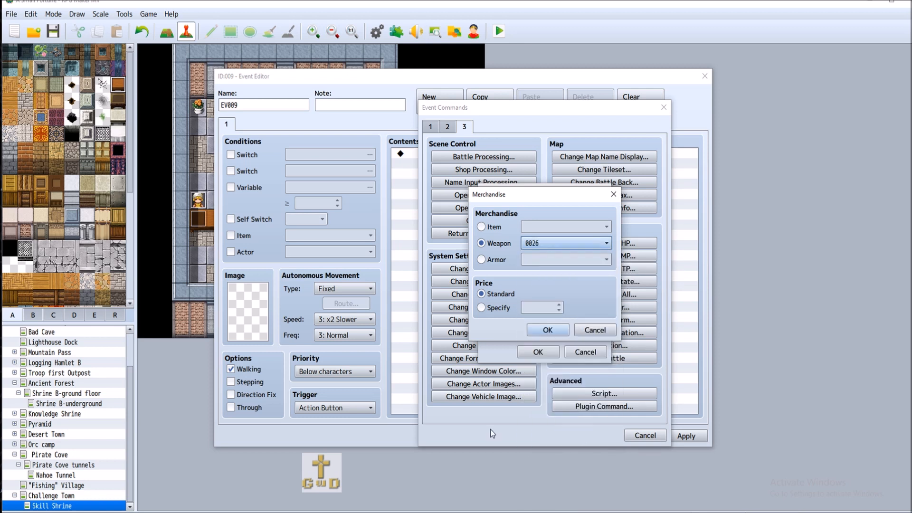
left_click(543, 327)
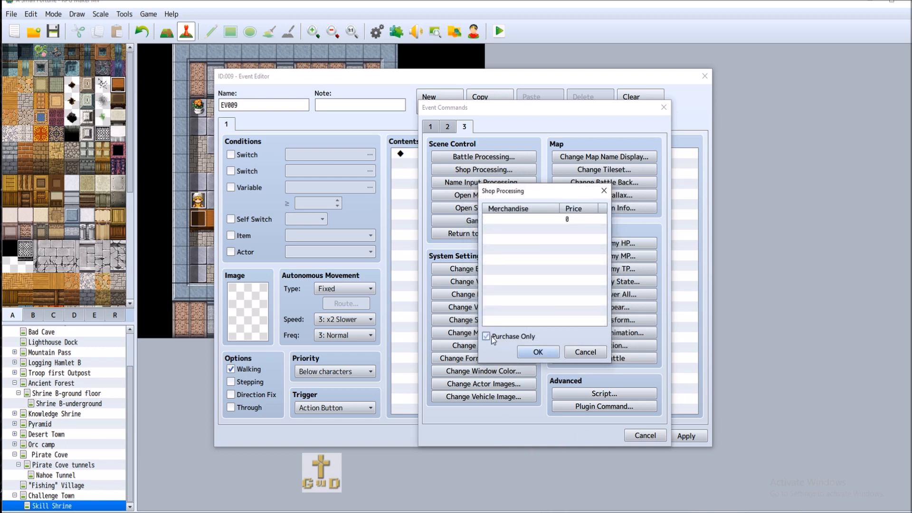
left_click(546, 352)
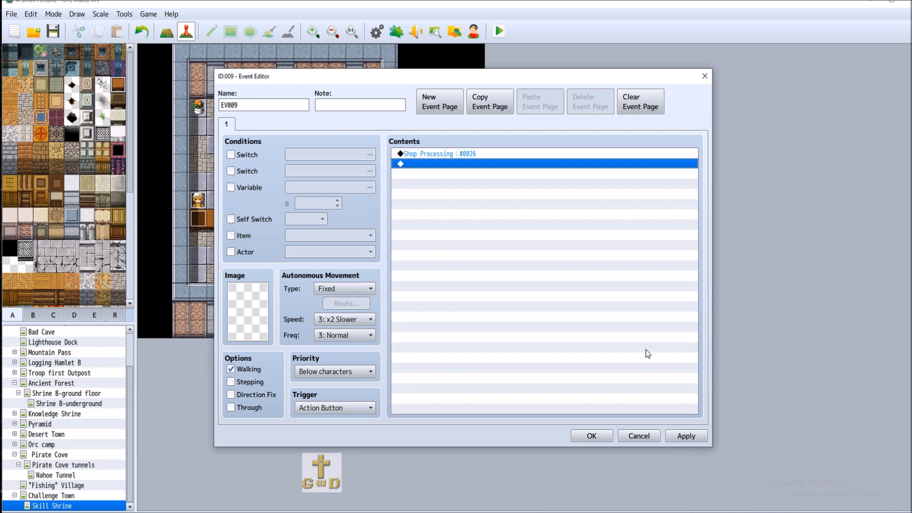
Name the east counter event "Buying equipment in shrine" and save it.
double_click(277, 102)
type("B")
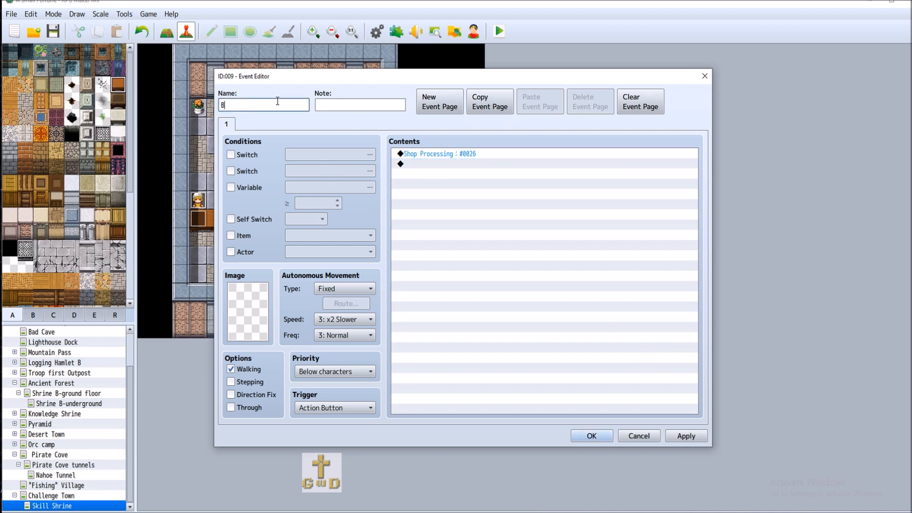
type("uying equipment in shrine")
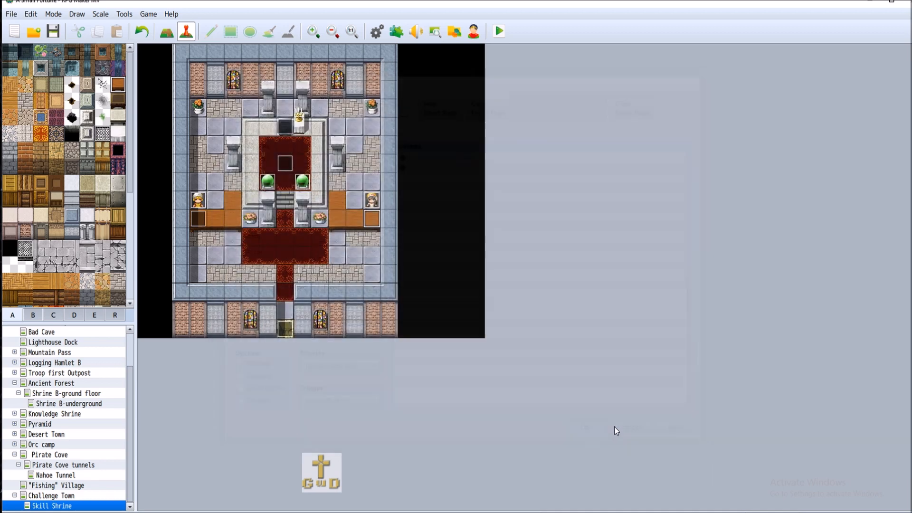
left_click(594, 436)
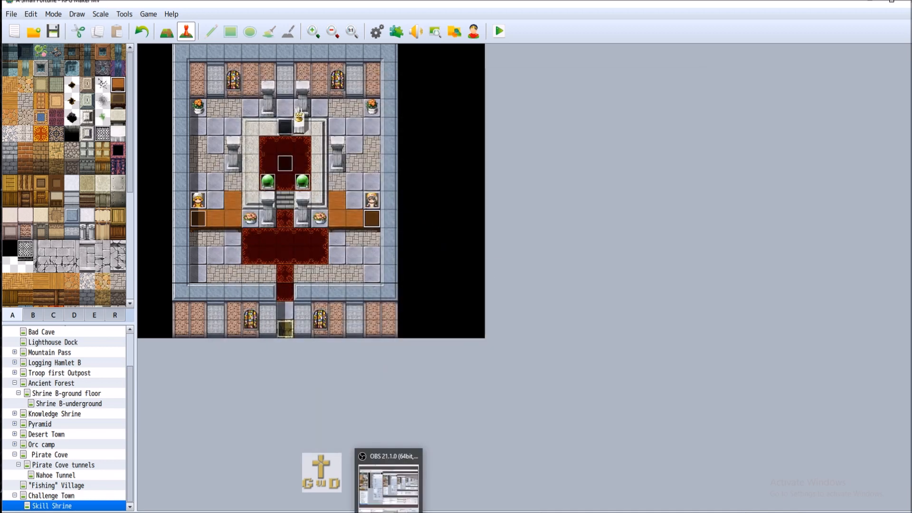
Start a new map under Skill Shrine named "Test of Skill" with the 0004 Dungeon tileset.
right_click(78, 507)
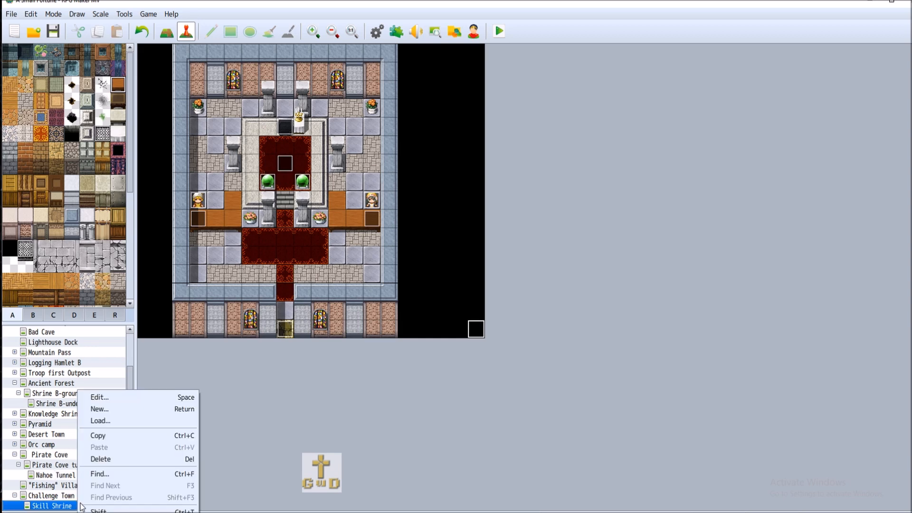
left_click(118, 409)
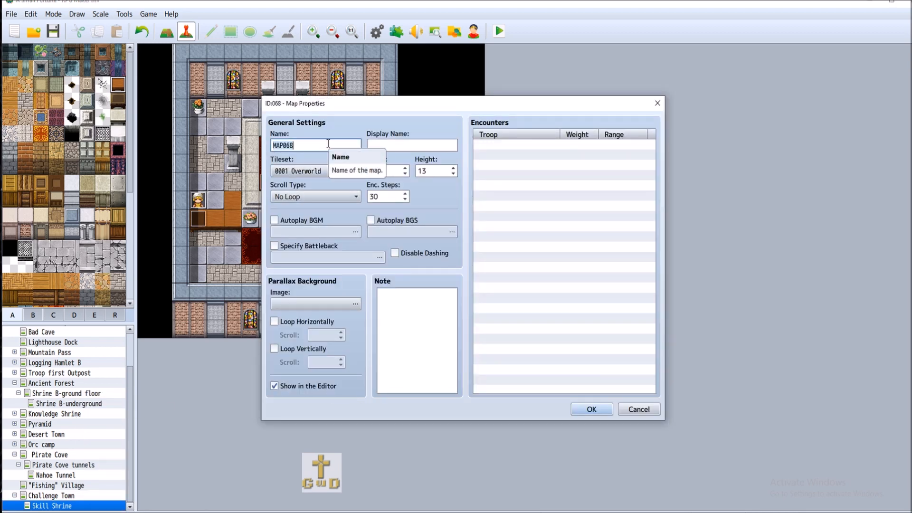
type("Test o")
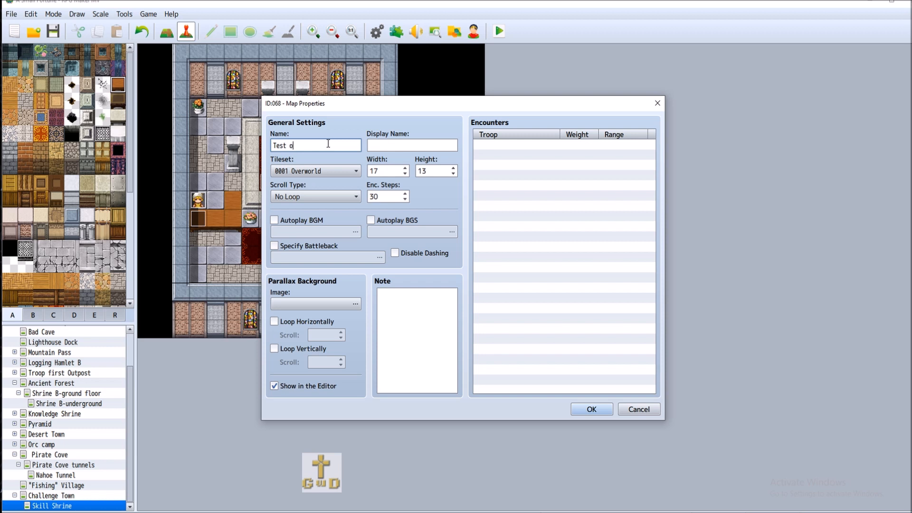
type("f Skill")
left_click(344, 172)
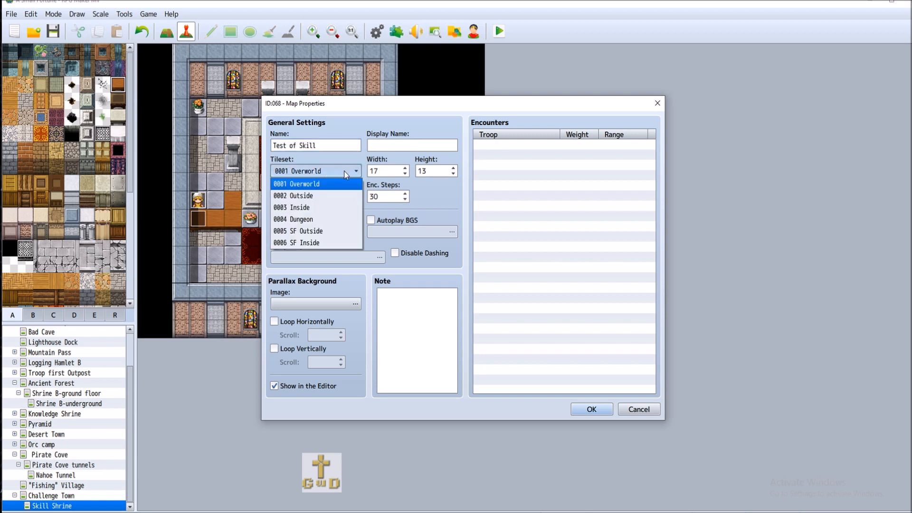
left_click(328, 218)
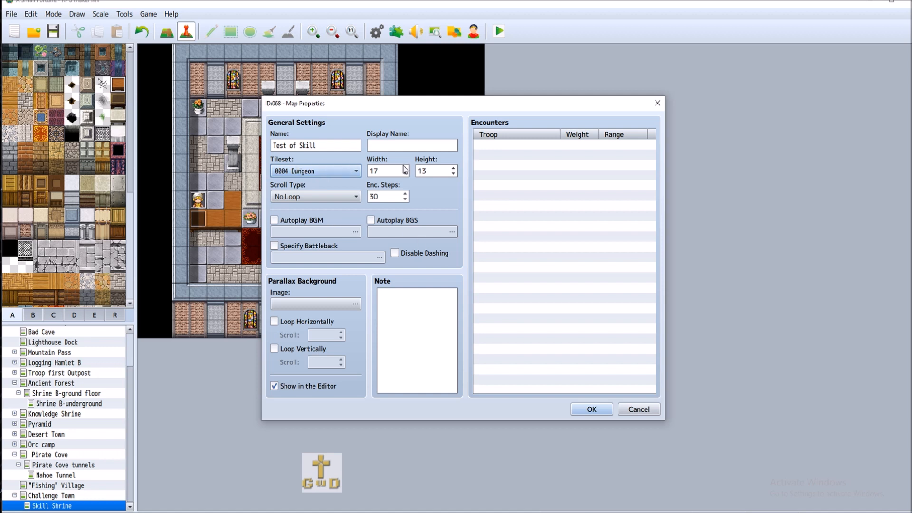
Set the new map's width and height to 35 tiles each and create it.
left_click(387, 170)
type("35")
key("Tab")
type("35")
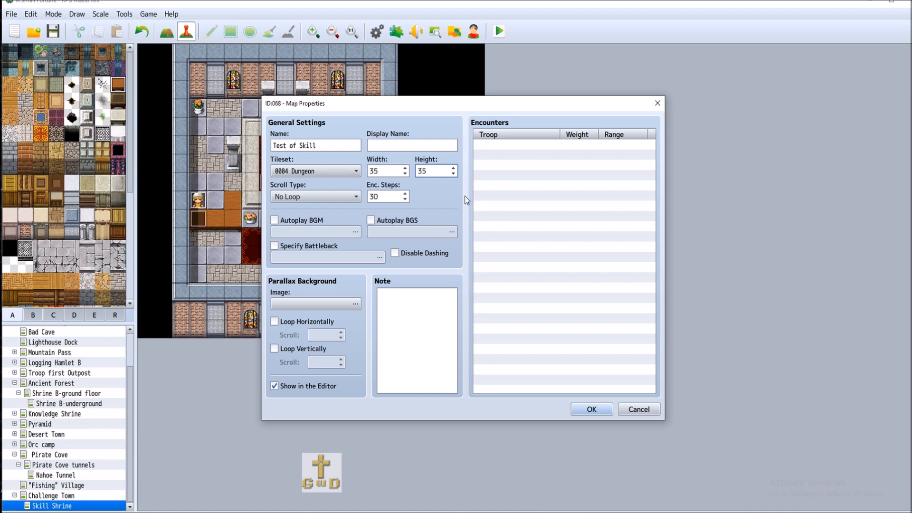
left_click(591, 411)
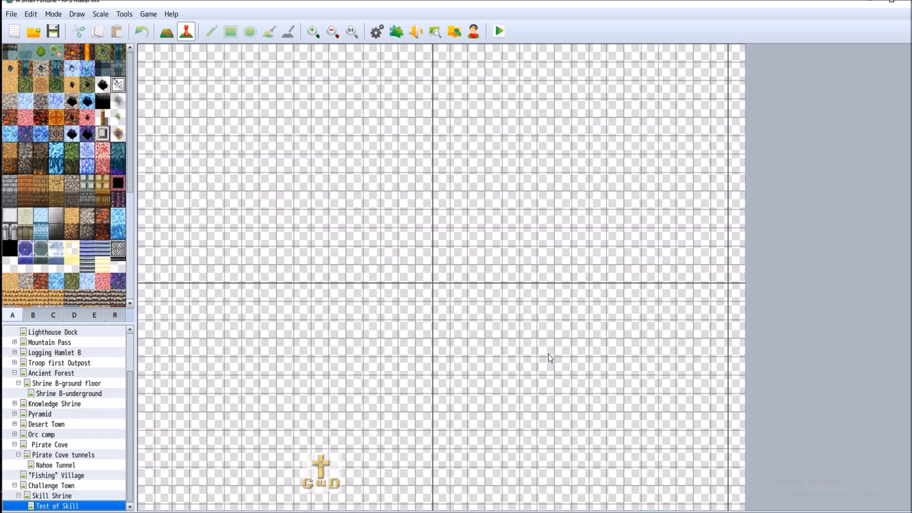
Fill the entire Test of Skill map with the solid black tile using the Rectangle tool.
left_click(333, 32)
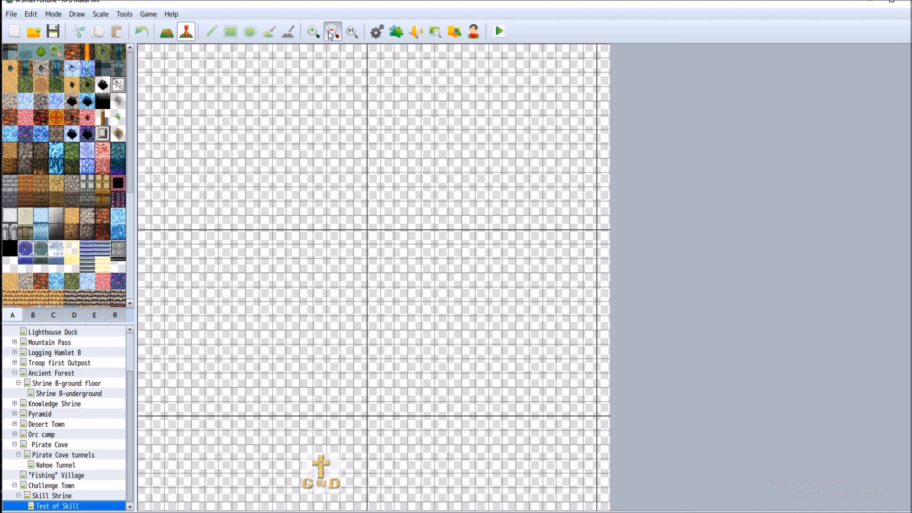
left_click(10, 248)
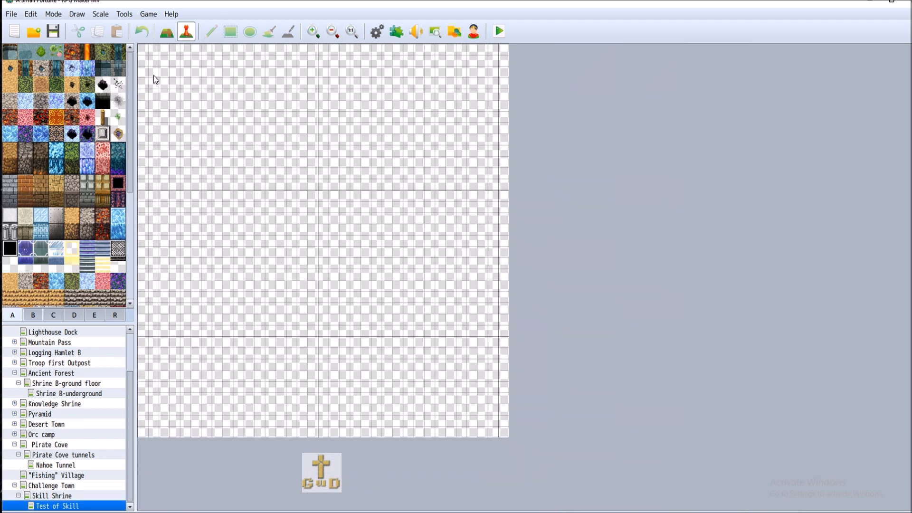
left_click(167, 31)
left_click(231, 31)
mouse_move(145, 49)
left_mouse_down()
mouse_move(439, 403)
mouse_move(497, 434)
mouse_move(514, 424)
left_mouse_up()
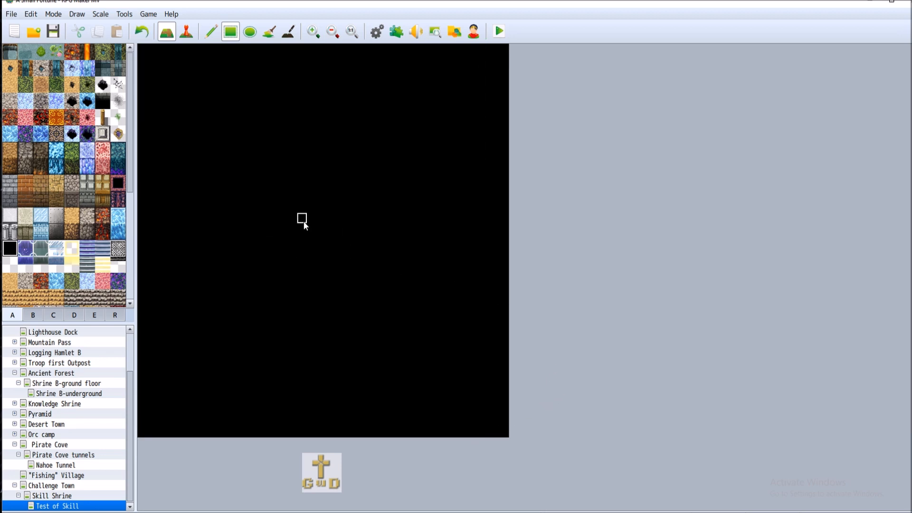
Paint a 2 by 2 block of the grey patterned floor tile near the middle of the black map.
left_click_drag(118, 248, 123, 265)
left_click(299, 209)
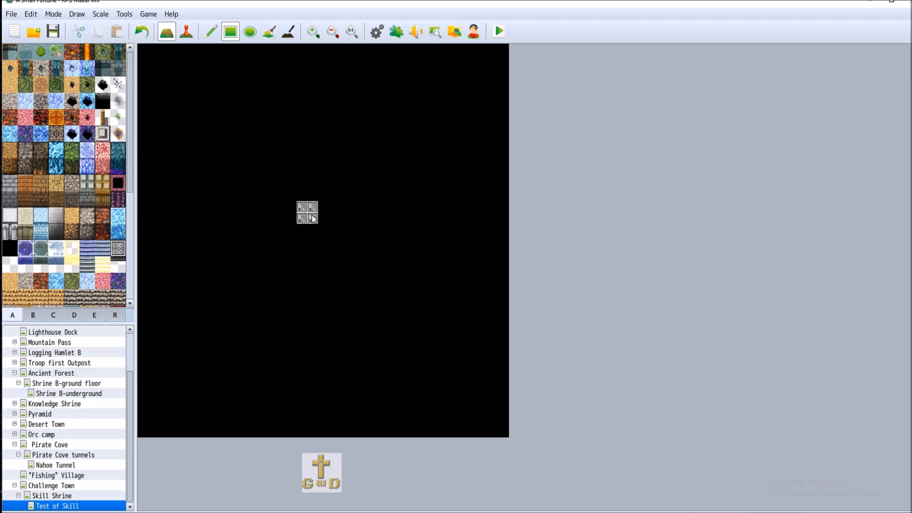
left_click_drag(312, 218, 304, 212)
left_click(313, 31)
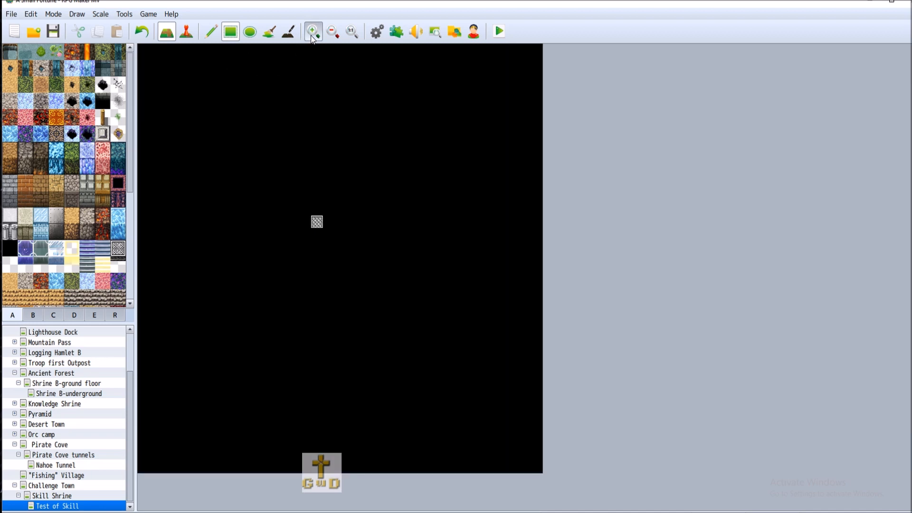
left_click_drag(376, 208, 392, 224)
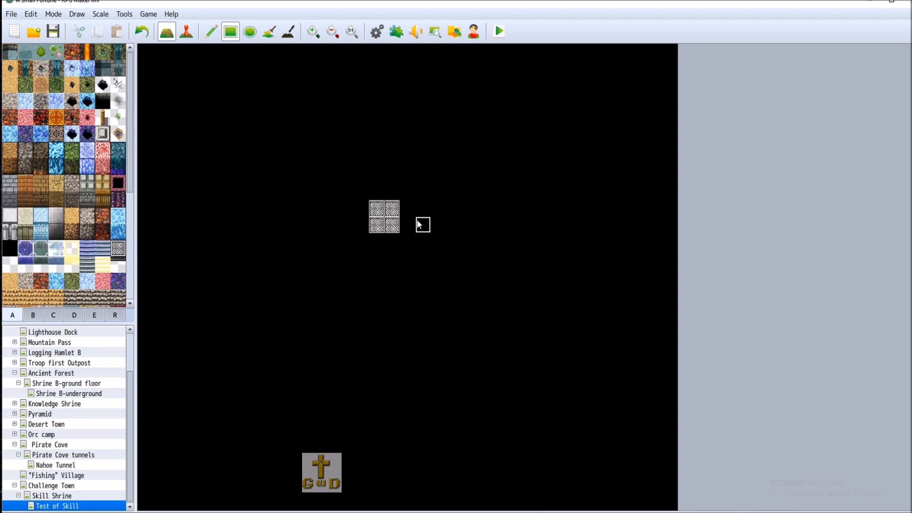
Place a staircase on the floor block's northwest tile and extend the patterned floor one column east to 3 by 2 tiles.
left_click(35, 315)
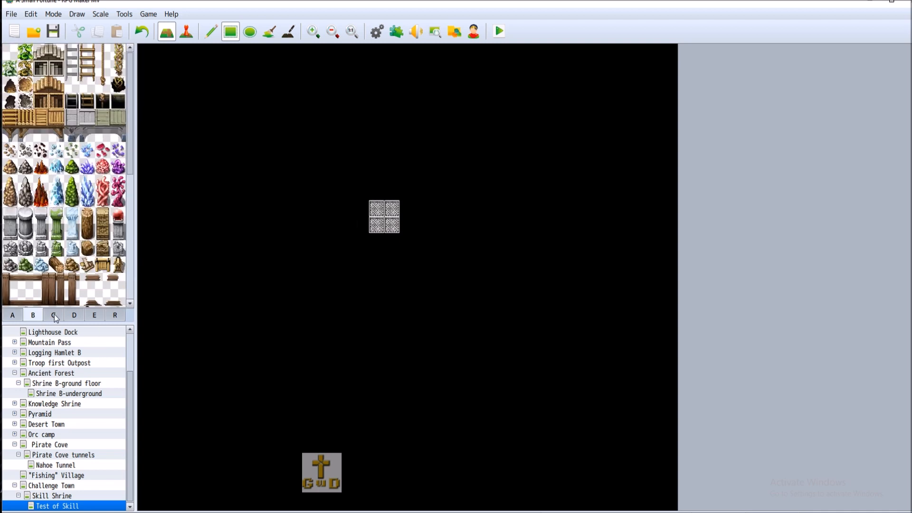
left_click(59, 55)
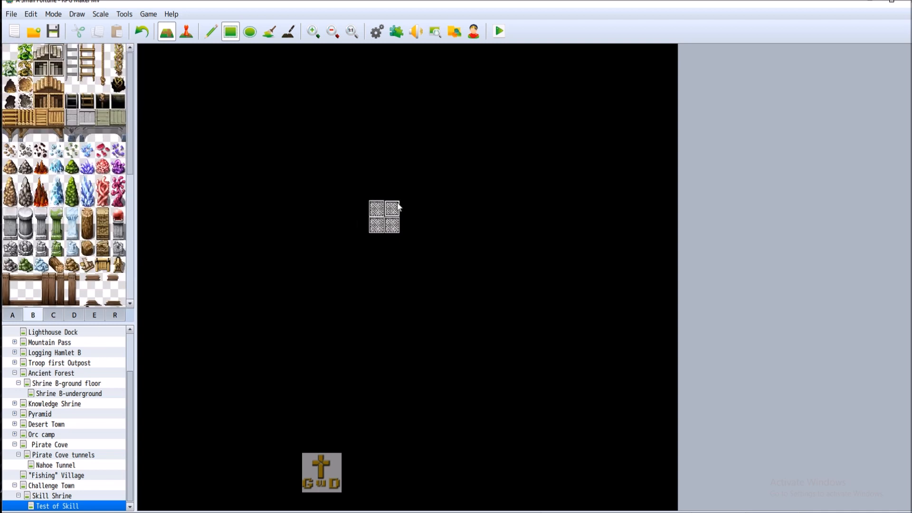
left_click(376, 212)
left_click(12, 315)
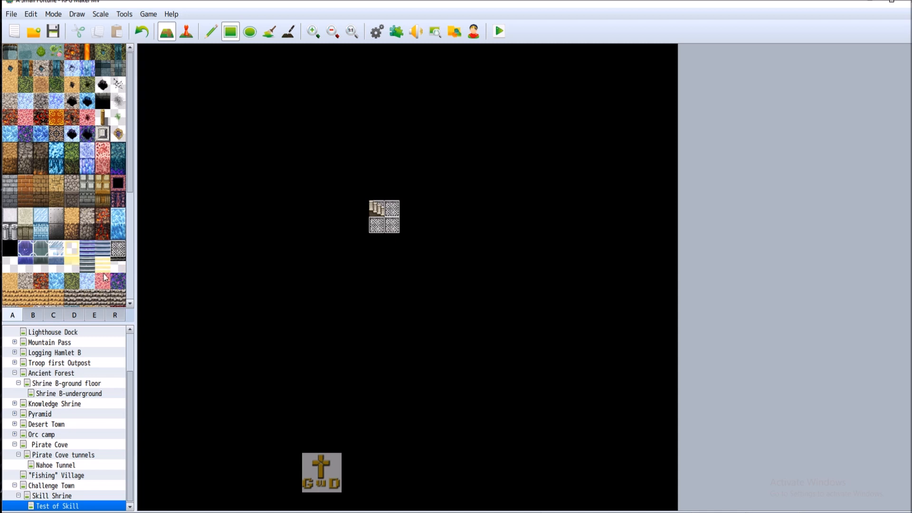
left_click(407, 211)
left_click(407, 224)
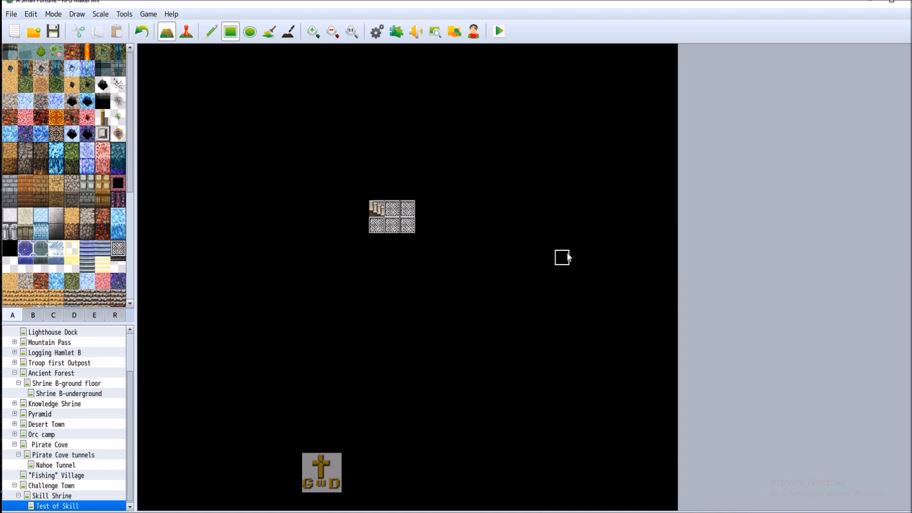
Examine the !Other1, !Door2 and !Flame image sheets for a new event on the floor tile beside the stairs, without creating the event.
left_click(334, 31)
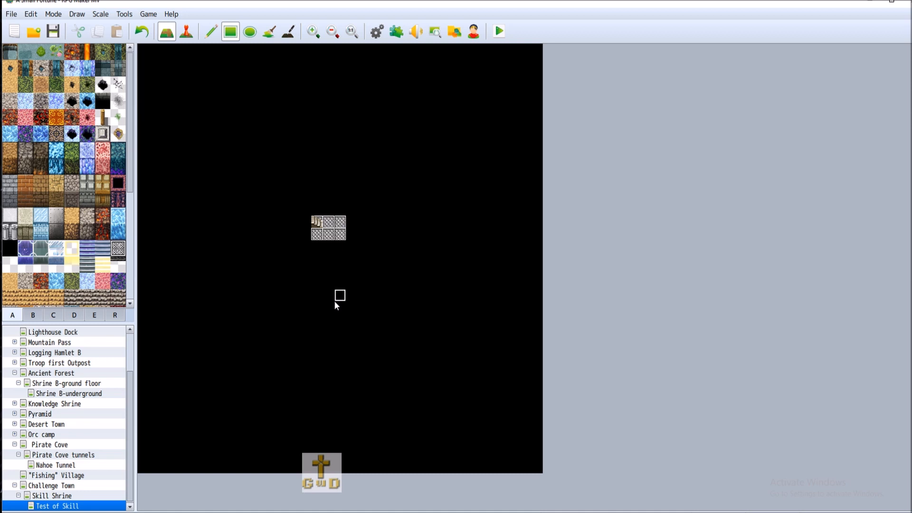
left_click(186, 31)
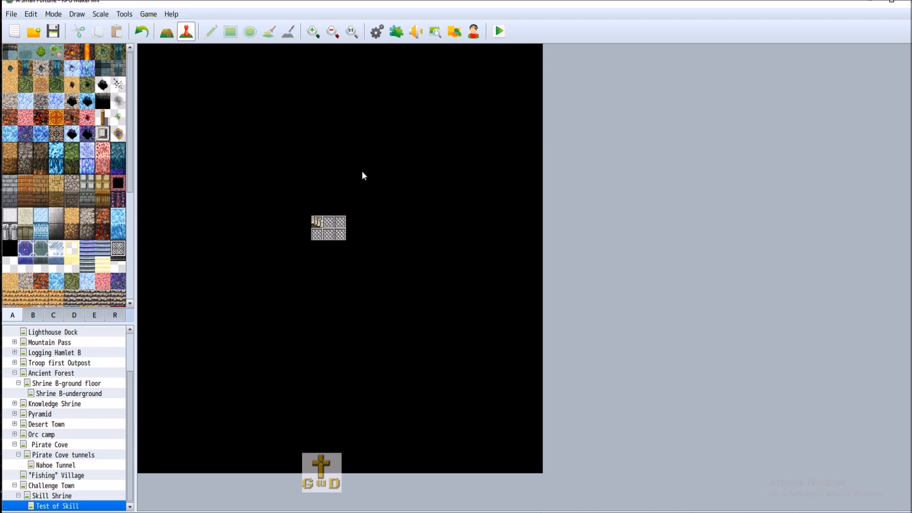
double_click(328, 221)
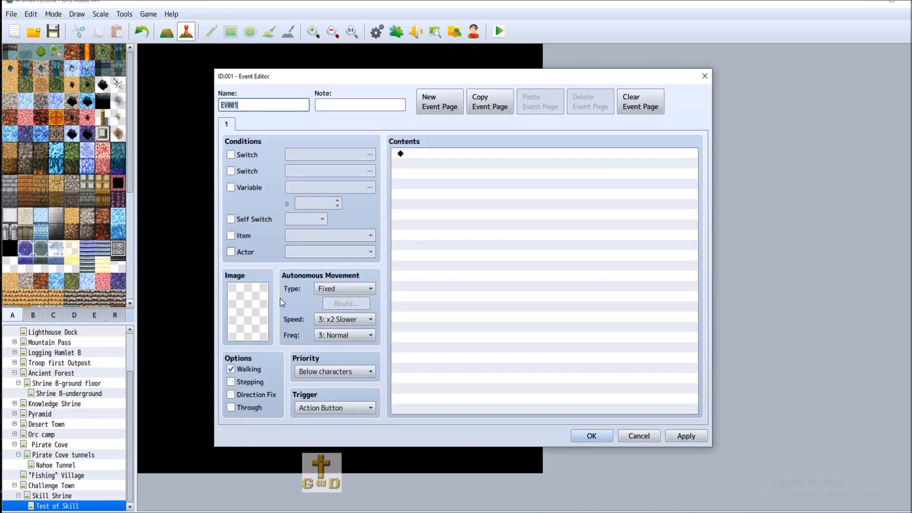
double_click(260, 292)
left_click_drag(386, 176, 396, 301)
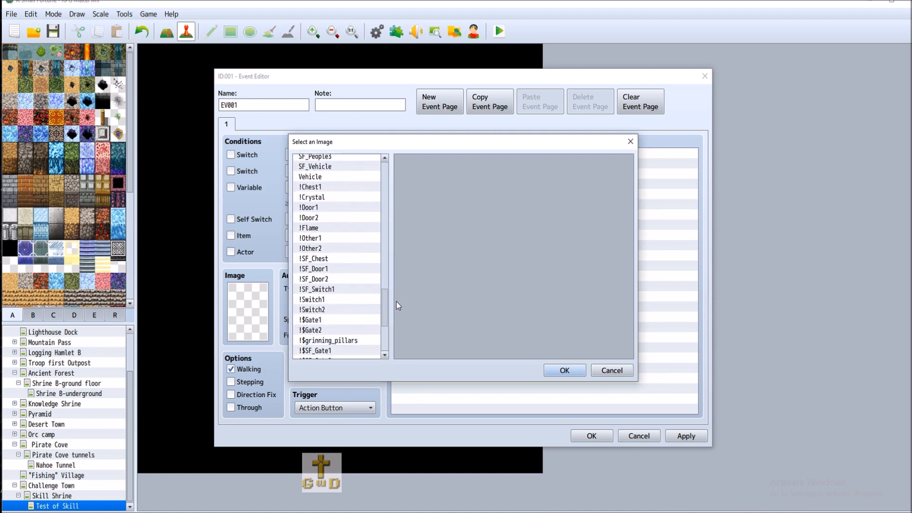
left_click(346, 246)
left_click(344, 237)
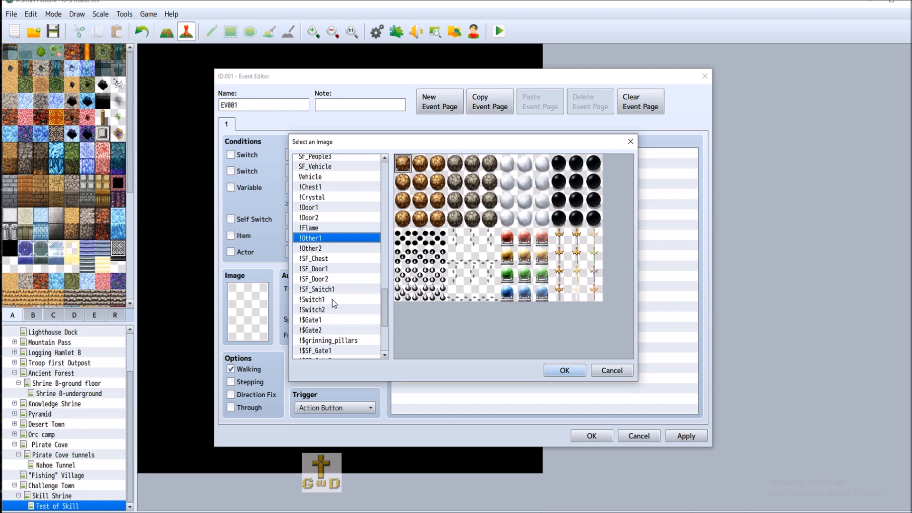
left_click(331, 219)
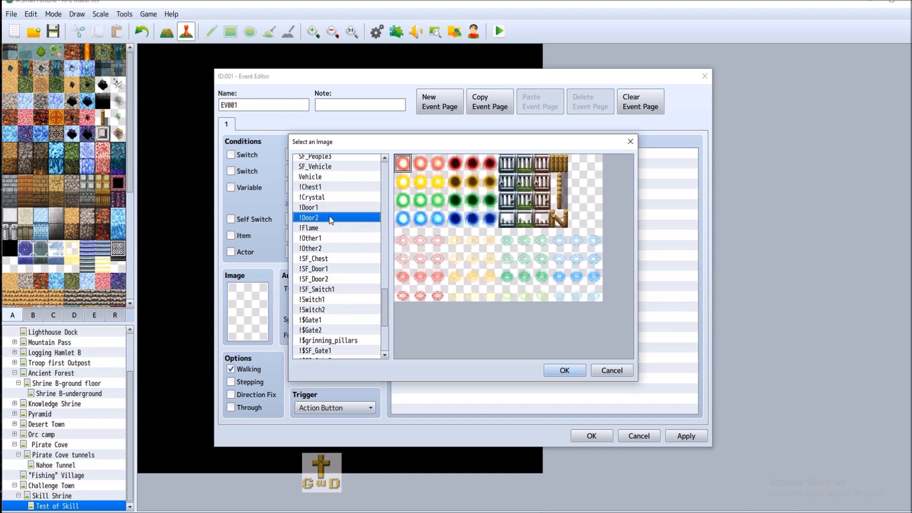
left_click(330, 229)
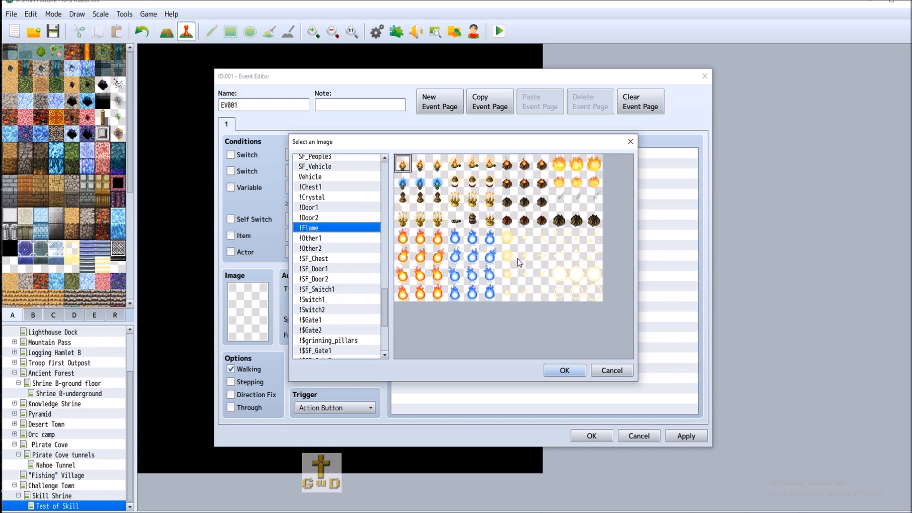
left_click(612, 371)
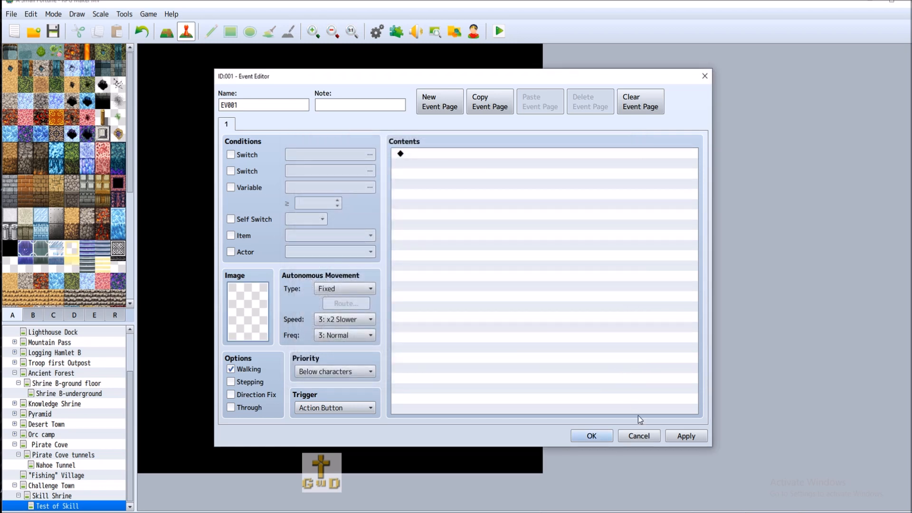
left_click(639, 436)
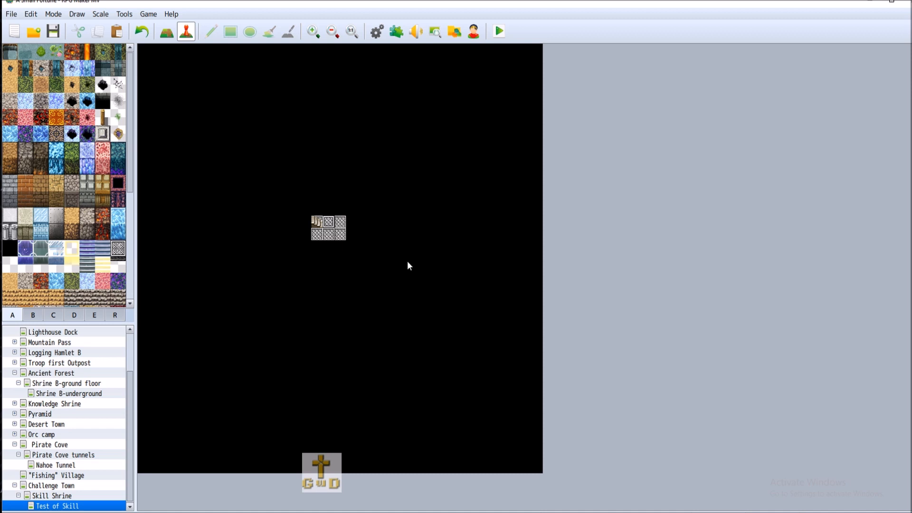
Save the project.
left_click(53, 32)
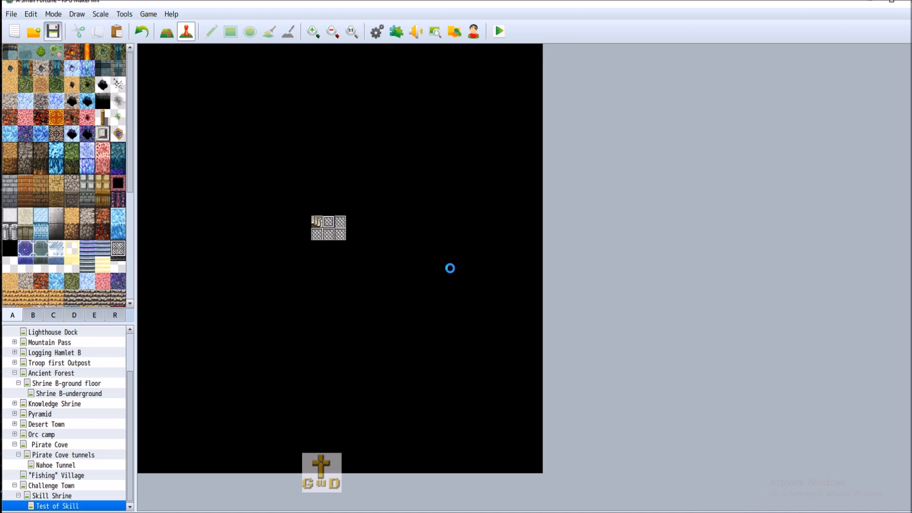